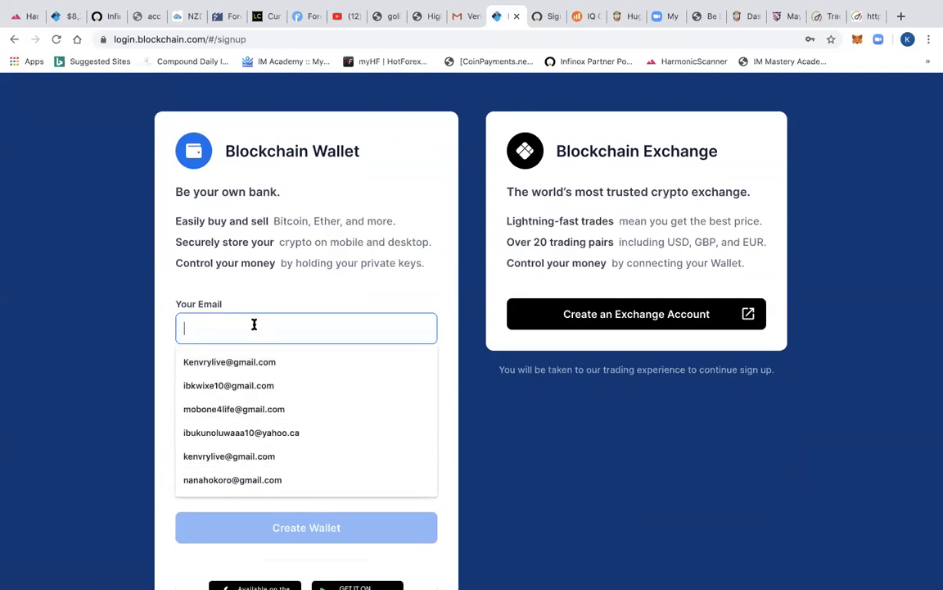
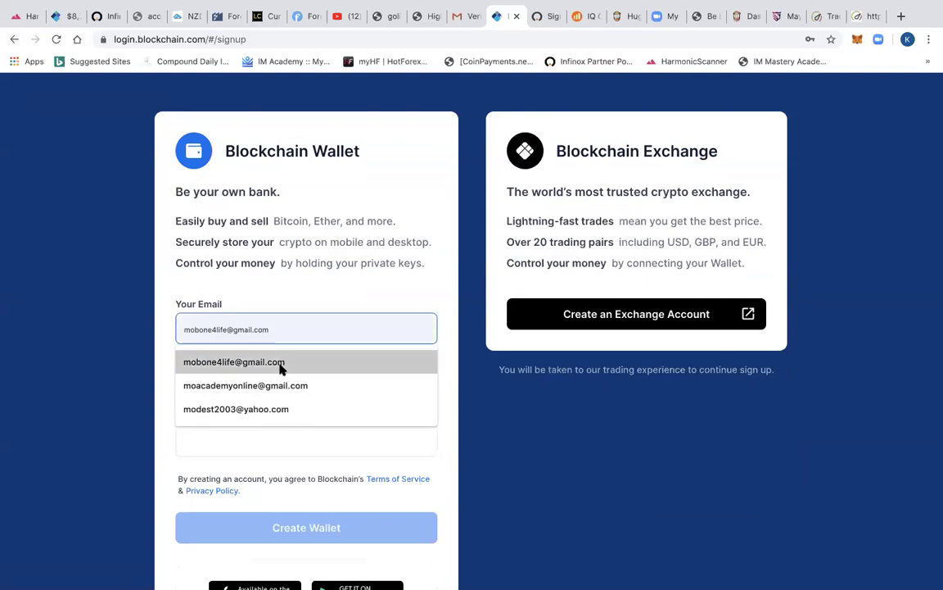
- Fill the sign-up e-mail with the saved academy address and enter the account password
left_click(292, 386)
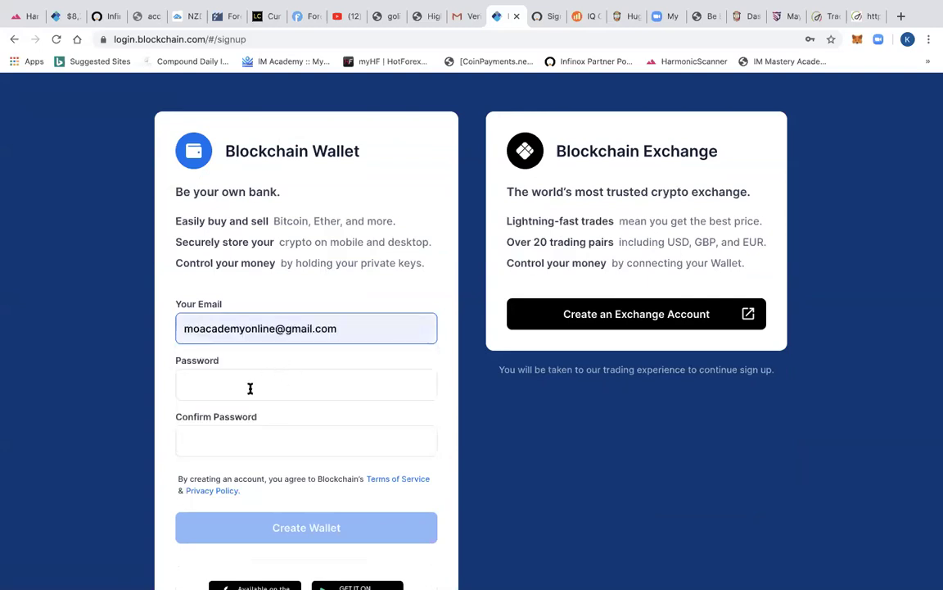
left_click(251, 386)
scroll(251, 394, "down", 2)
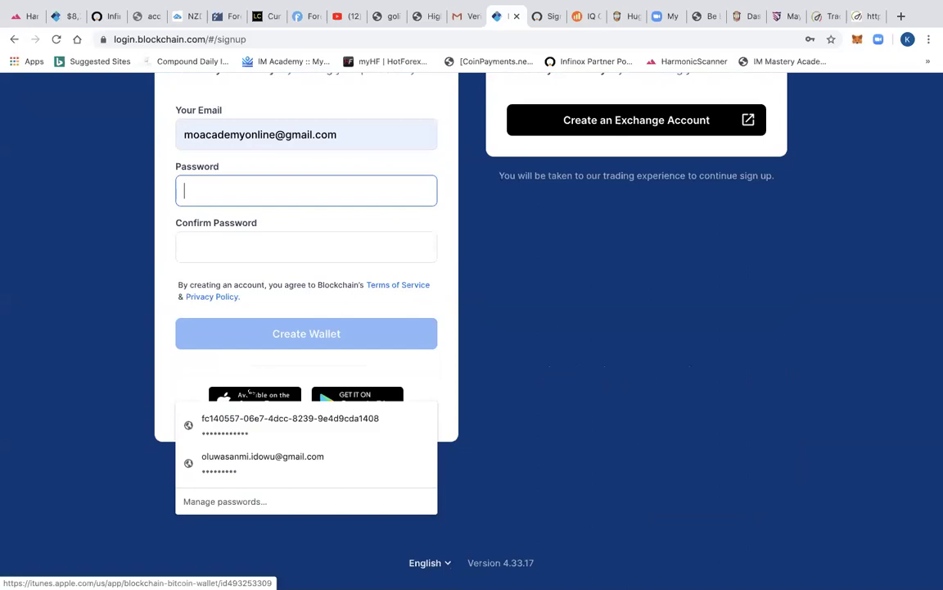
type("aabc")
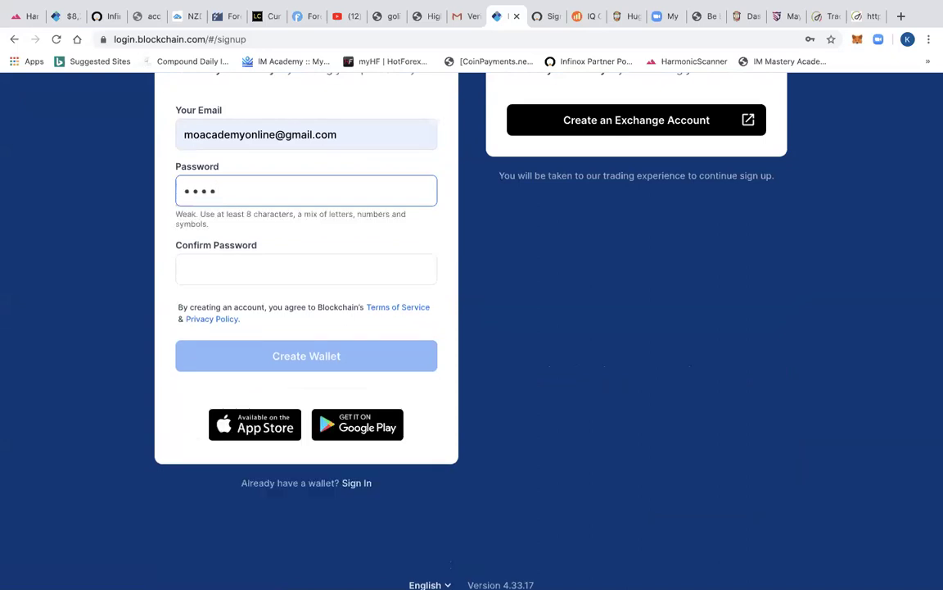
type("defg")
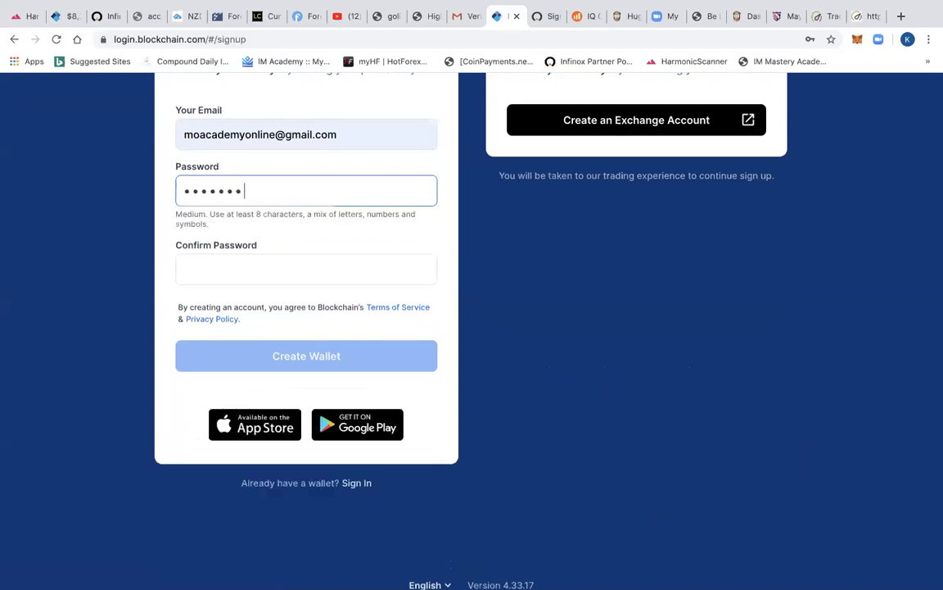
type("hijkl")
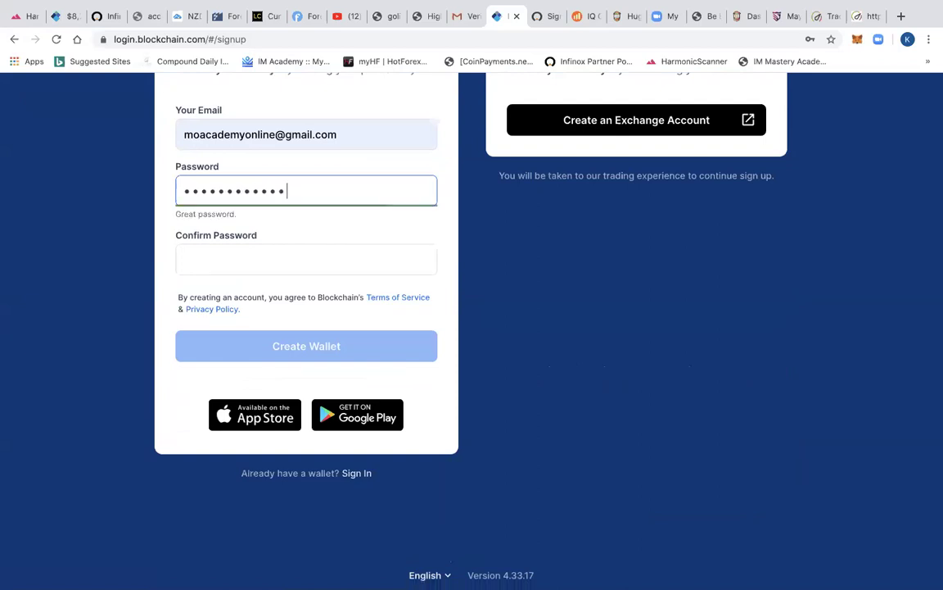
- Enter the same password again in the Confirm Password field
left_click(272, 275)
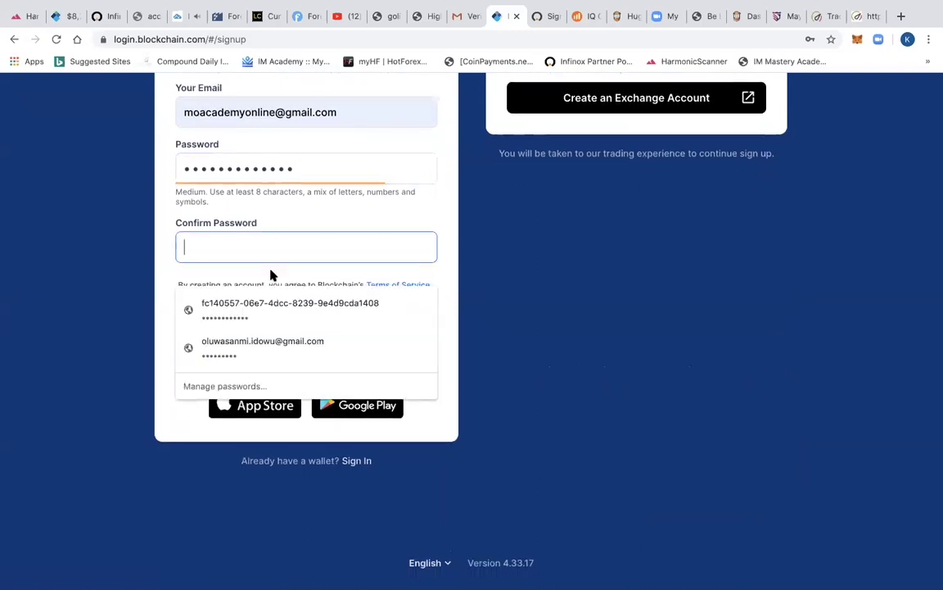
key("Escape")
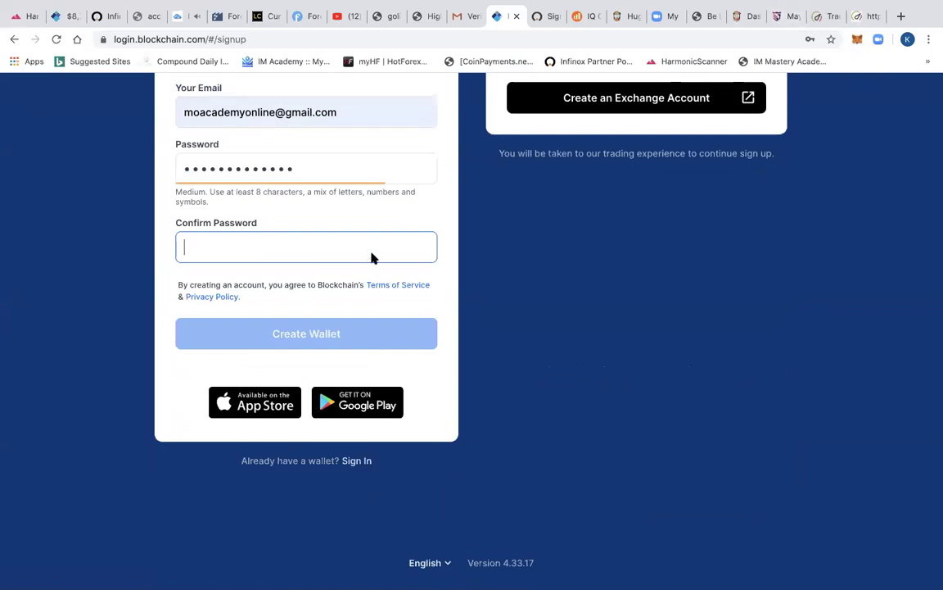
left_click(331, 249)
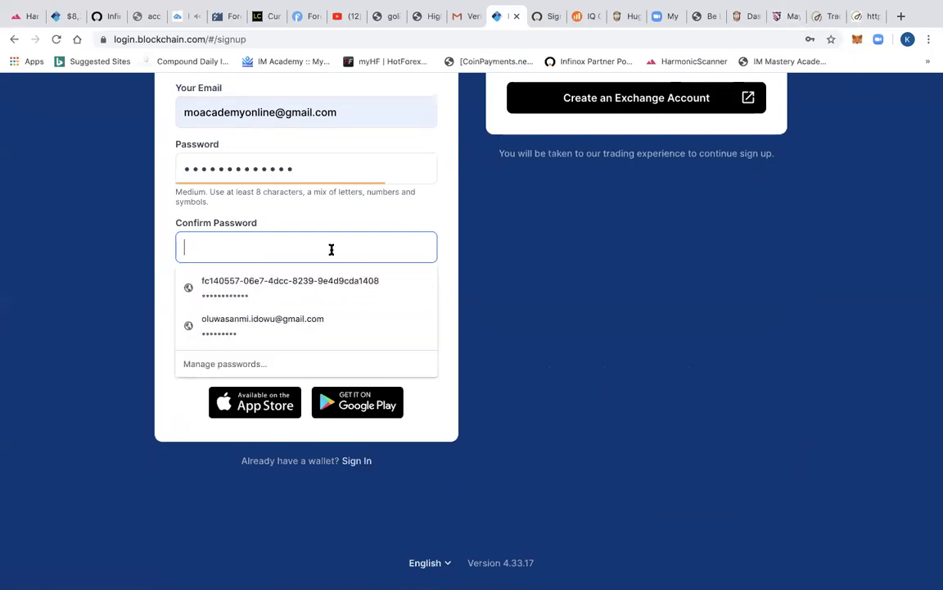
type("•••••••••")
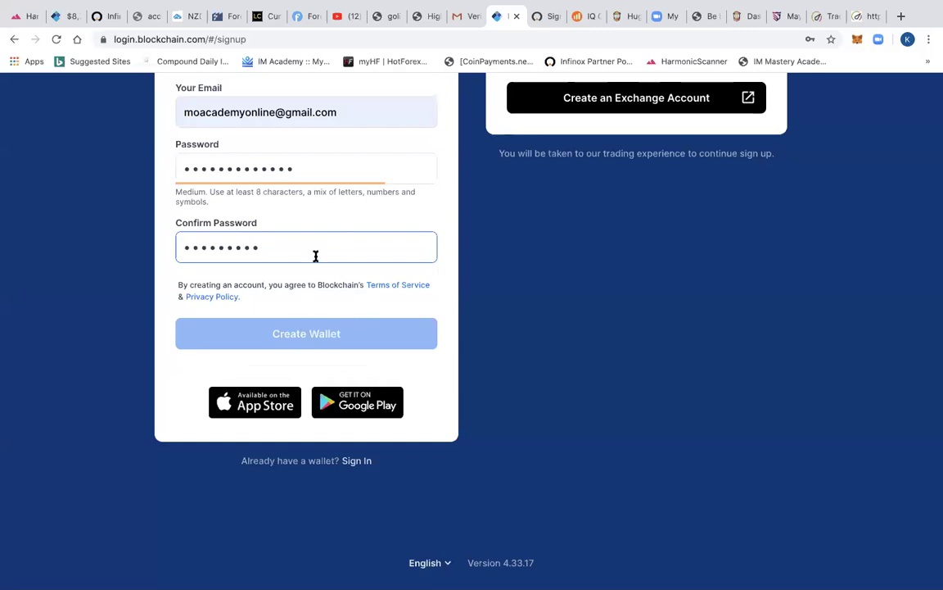
type("abcd")
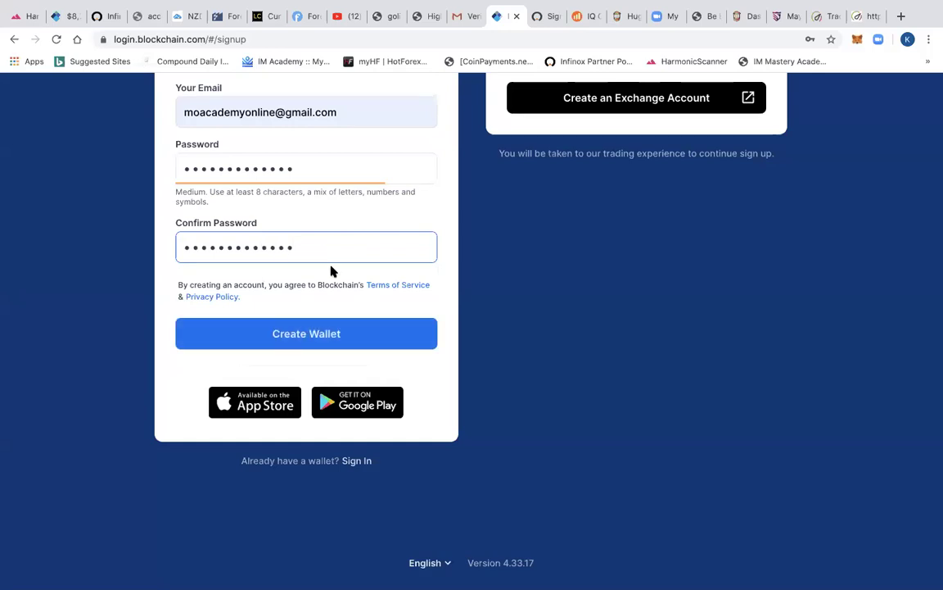
- Create the wallet and skip the Welcome to Blockchain buy-crypto offer
left_click(333, 341)
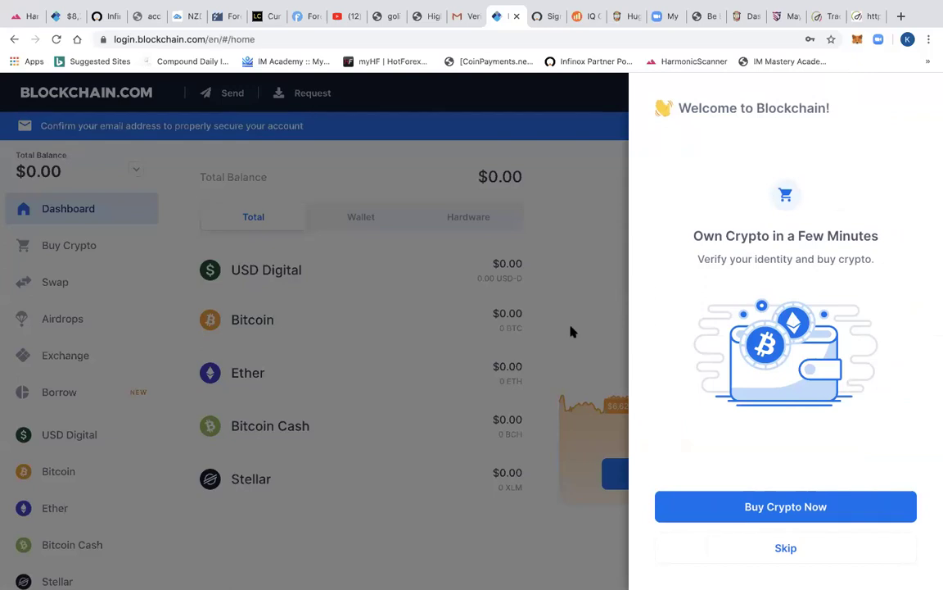
left_click(787, 550)
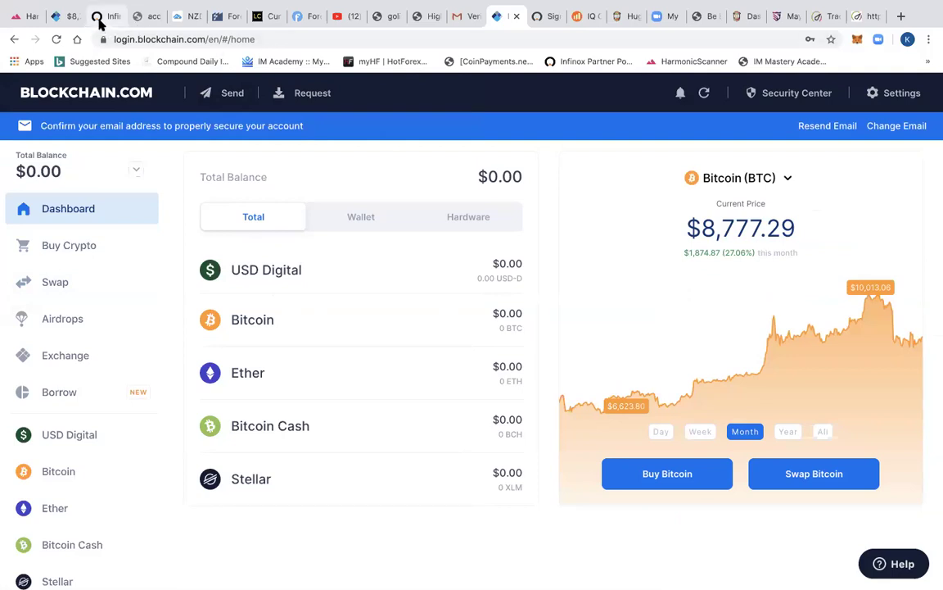
- Navigate the harmonics.im tab to im.center, then to the IM Academy homepage
left_click(37, 17)
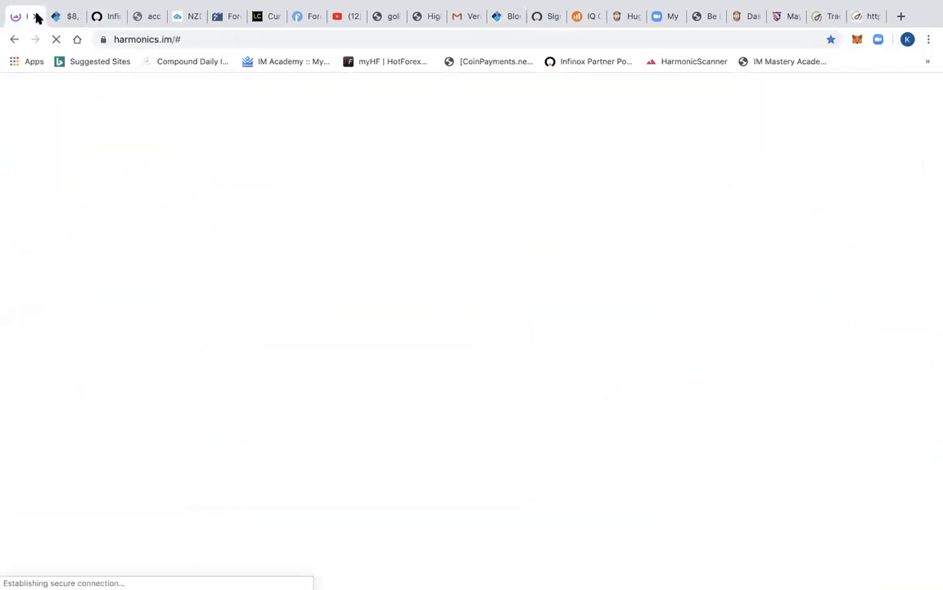
left_click(194, 39)
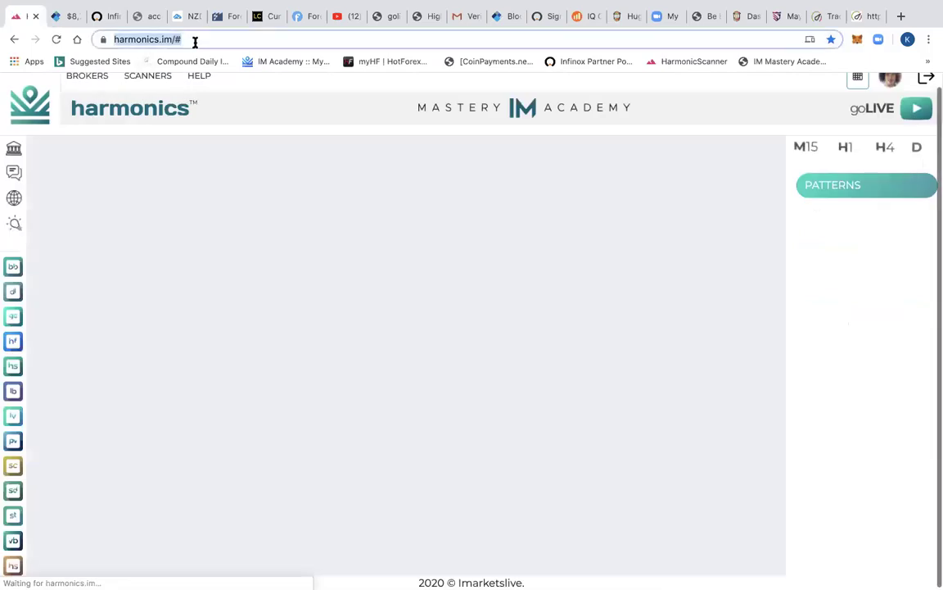
type("im")
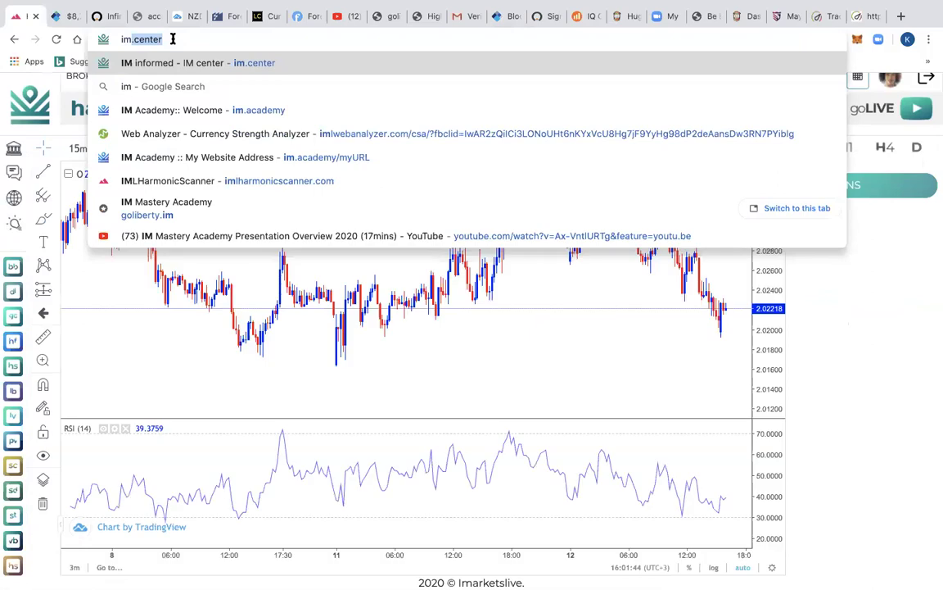
key("Return")
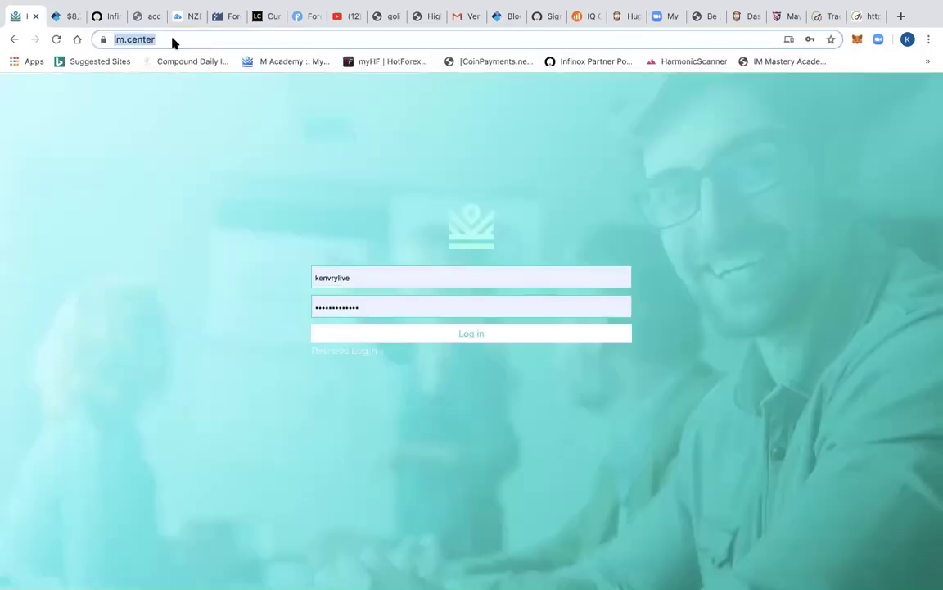
type("im")
left_click(247, 107)
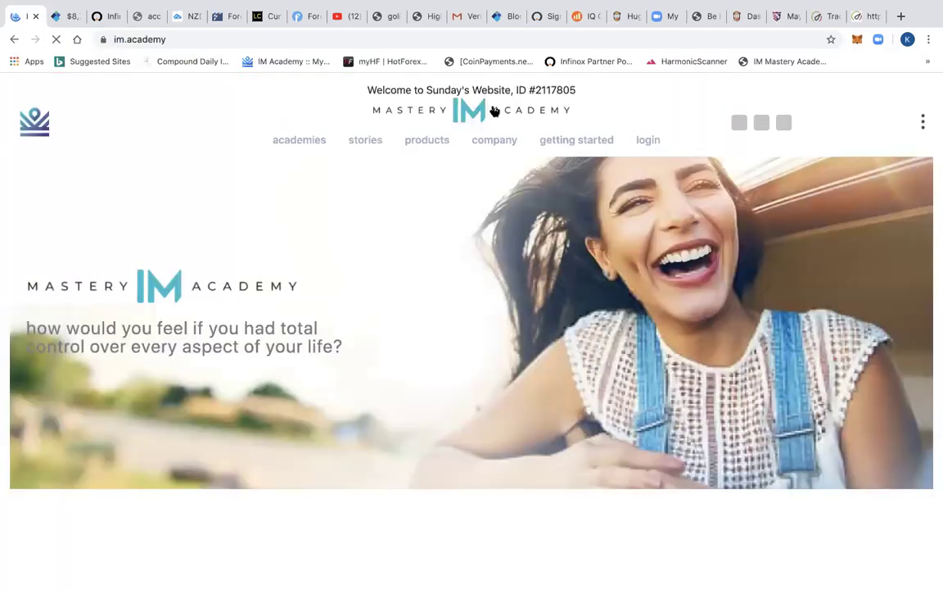
- Open the academy login page and fill it with another saved account's username and password
left_click(647, 141)
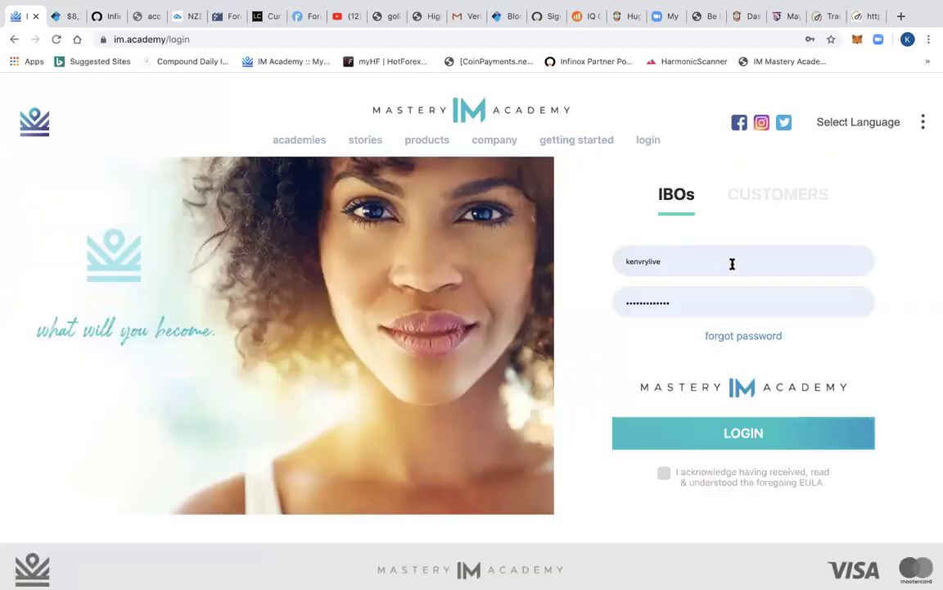
left_click(733, 263)
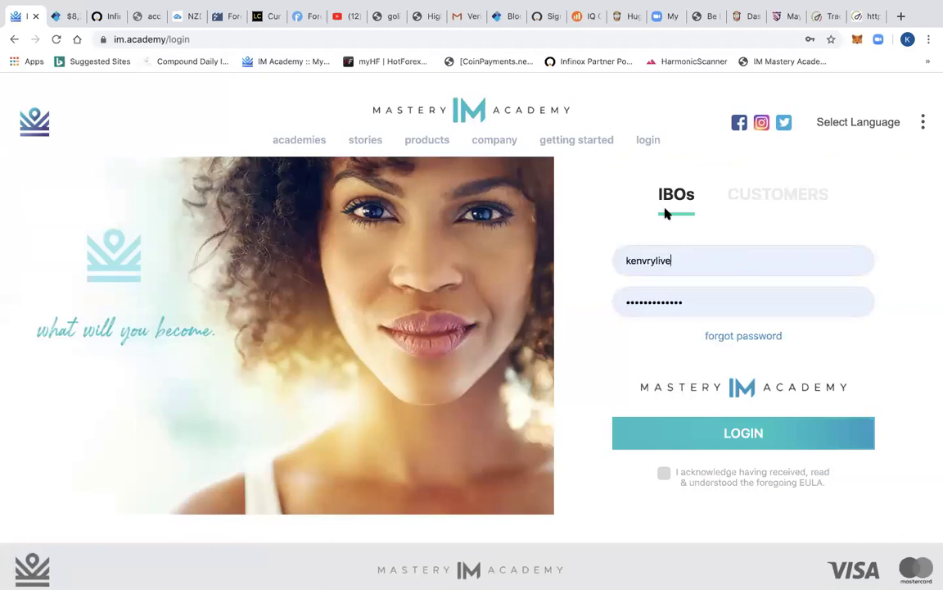
key("super+a")
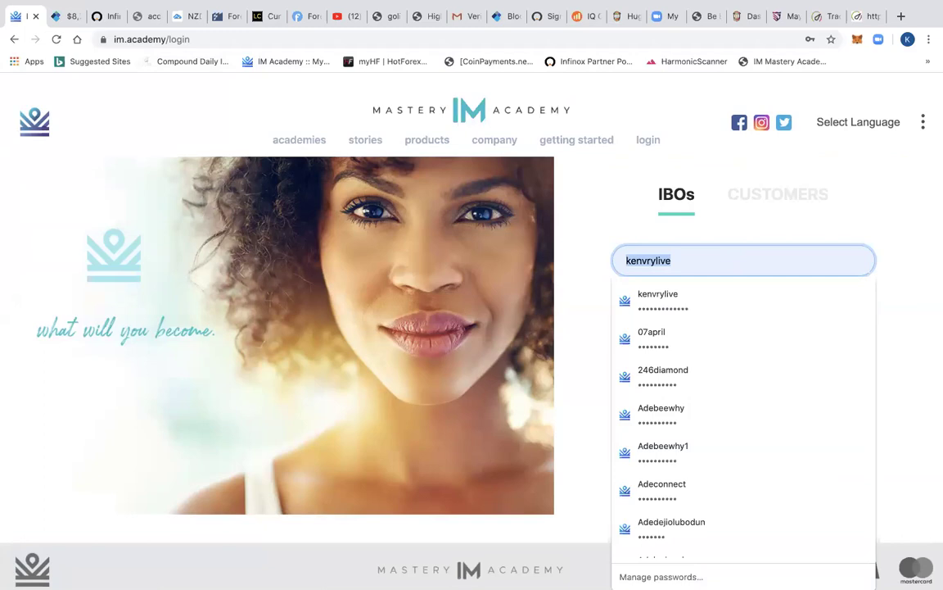
type("a")
key("BackSpace")
type("na")
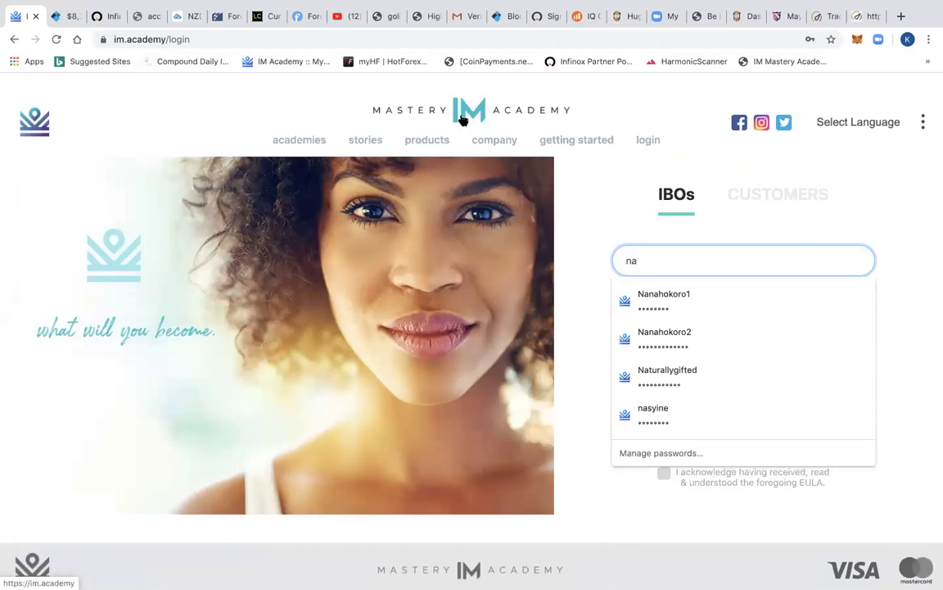
key("Escape")
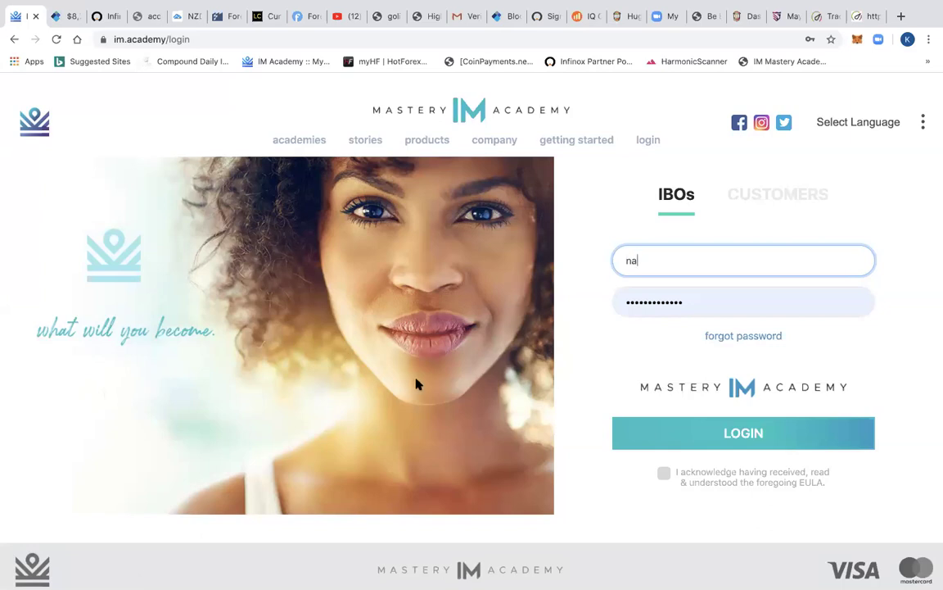
double_click(643, 260)
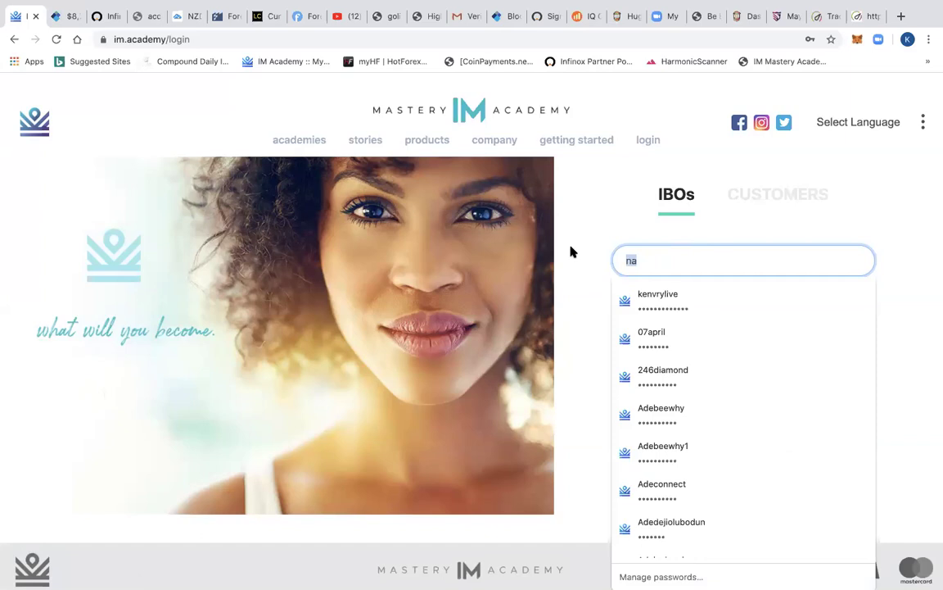
type("e")
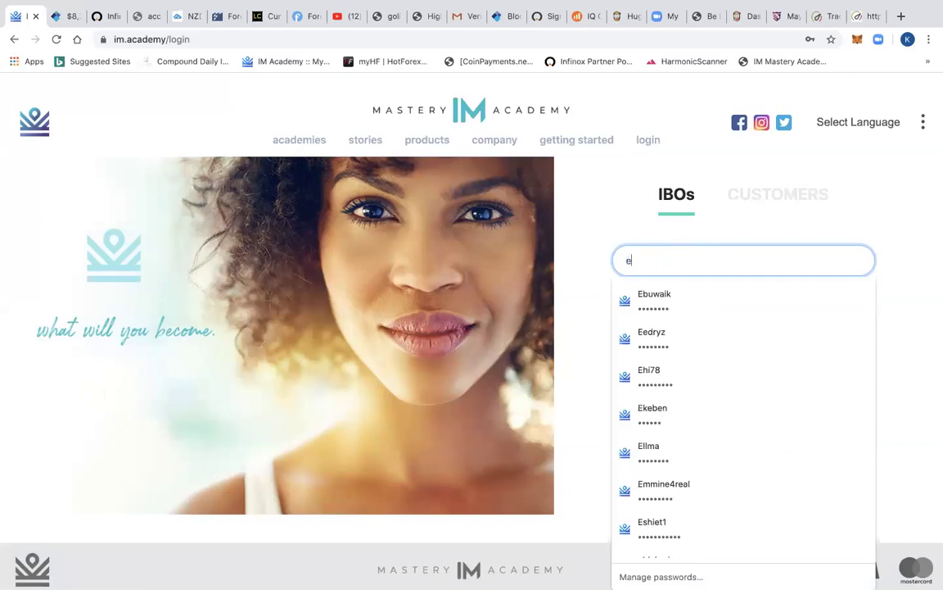
left_click(663, 378)
- Log in and scroll the home page past the COVID and payment-option notices to News
left_click(747, 435)
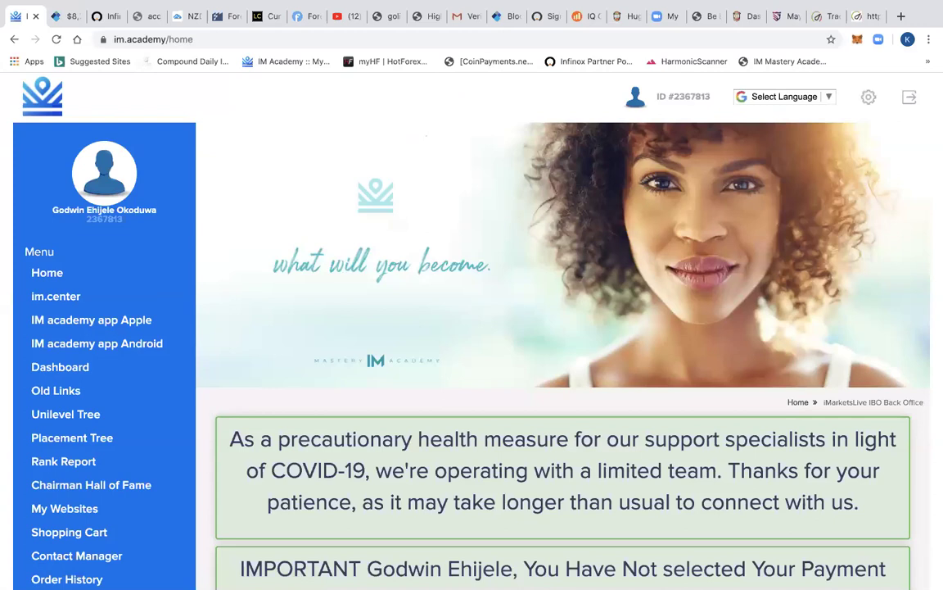
scroll(562, 327, "down", 1)
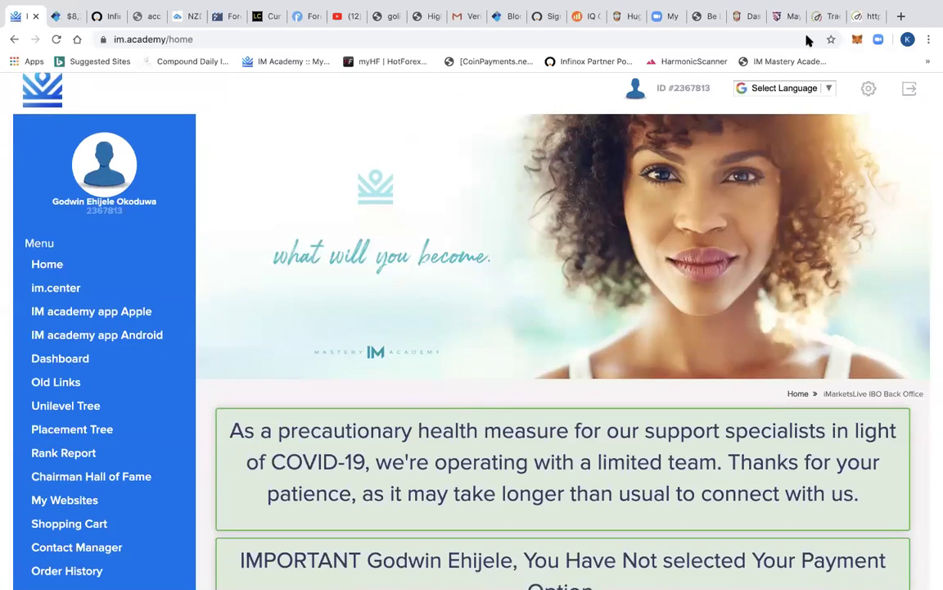
scroll(901, 246, "down", 3)
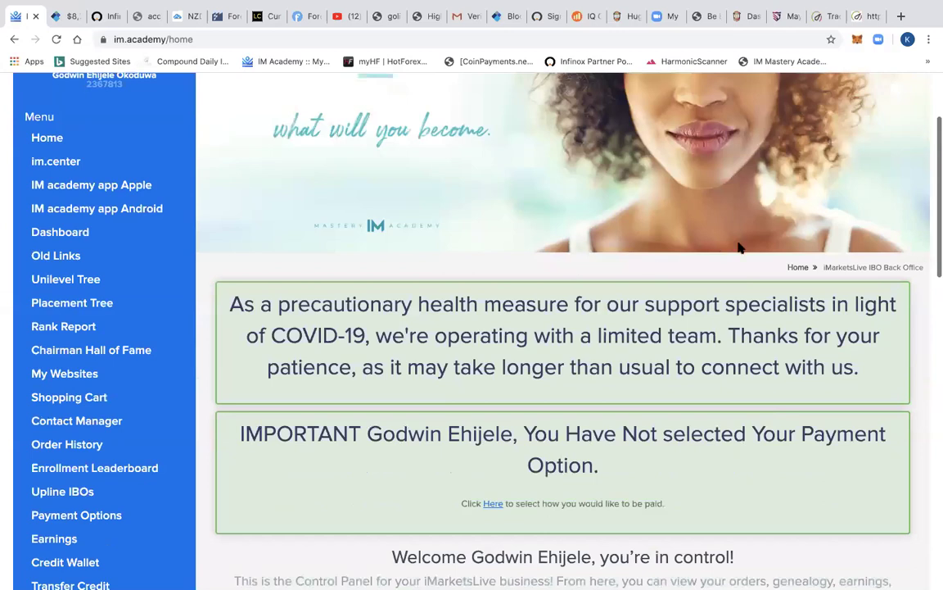
scroll(724, 298, "down", 4)
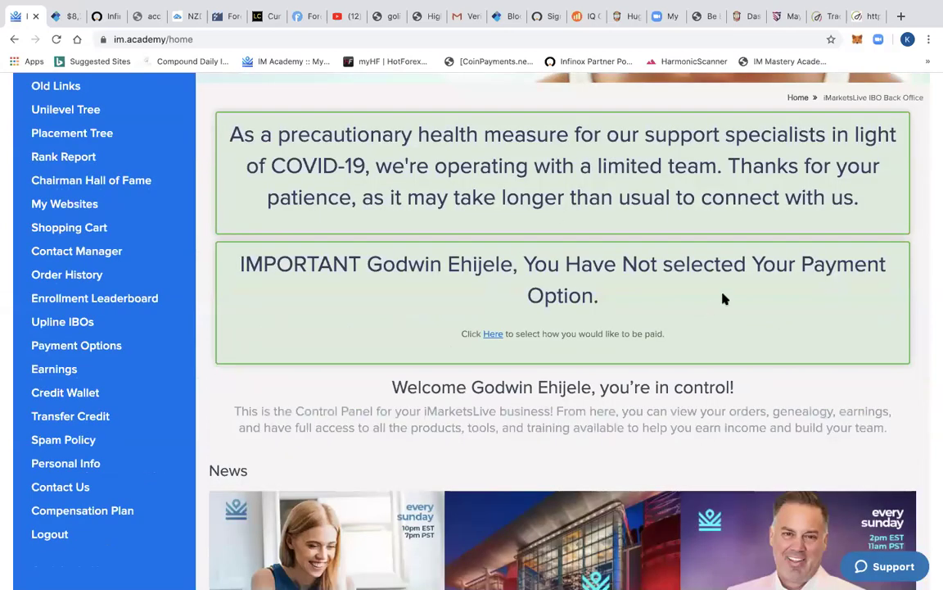
scroll(724, 298, "down", 1)
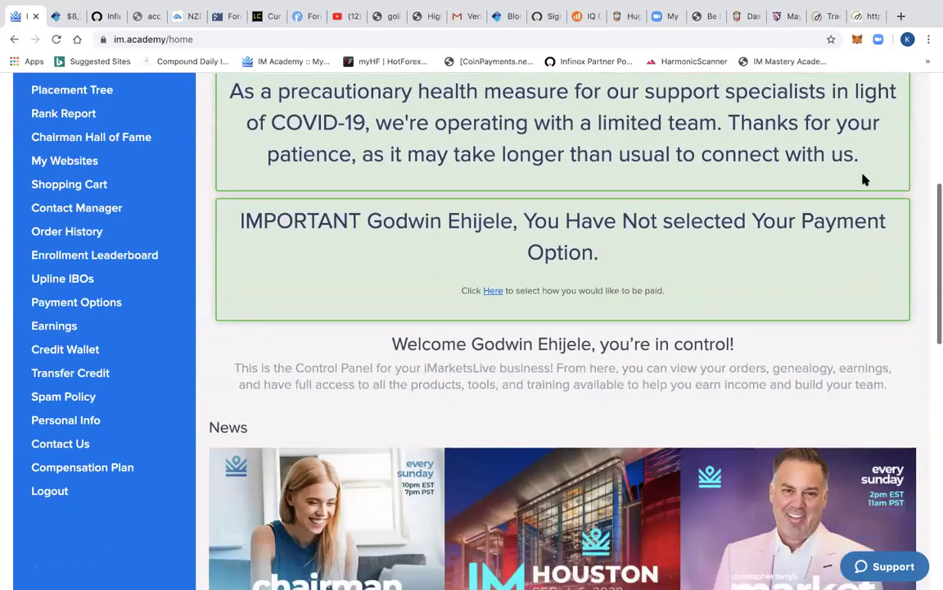
scroll(557, 217, "down", 2)
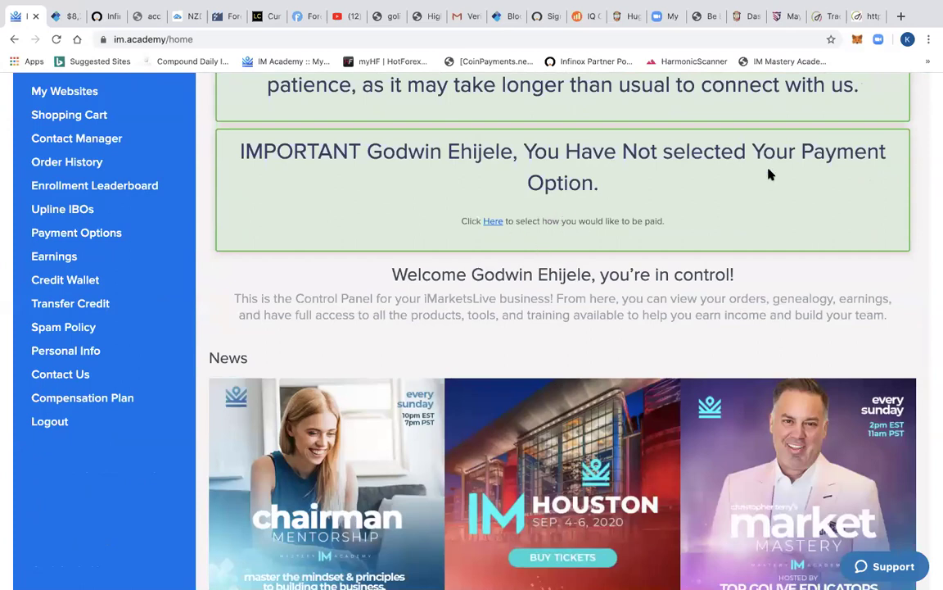
- Open Payment Options from the notice's 'Here' link and review Bitcoin, Skrill and PayQuicker payouts
left_click(493, 221)
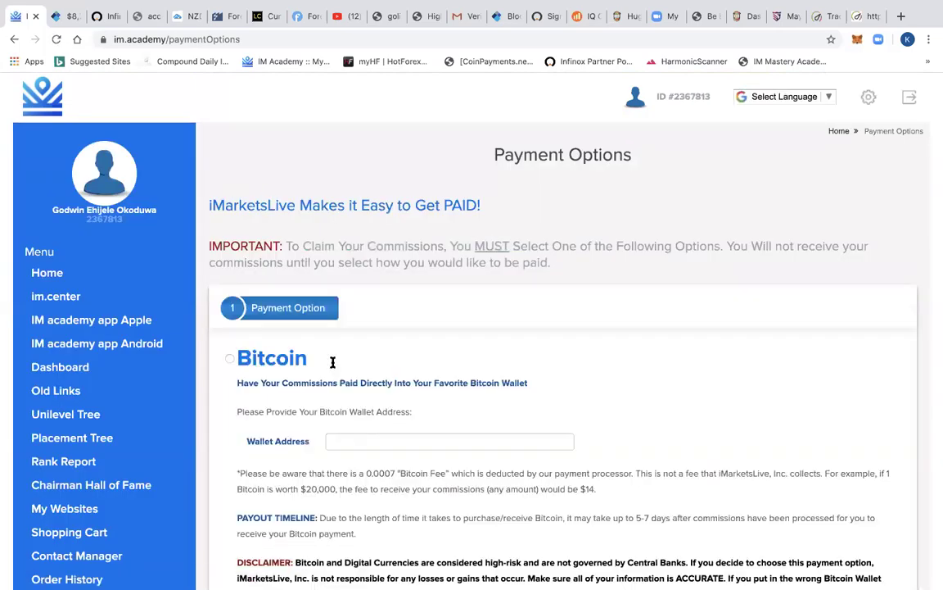
scroll(238, 316, "down", 3)
scroll(262, 347, "down", 3)
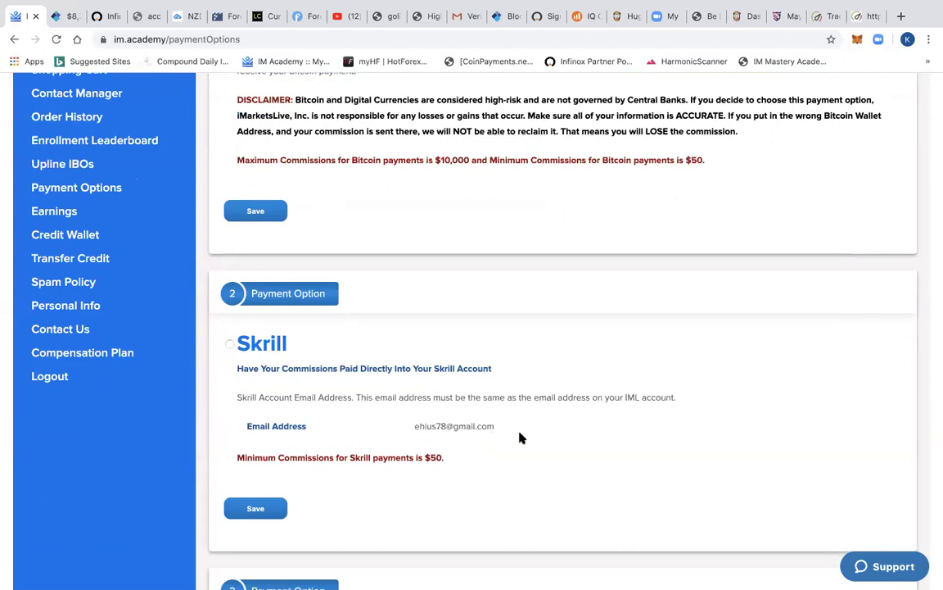
scroll(520, 366, "up", 3)
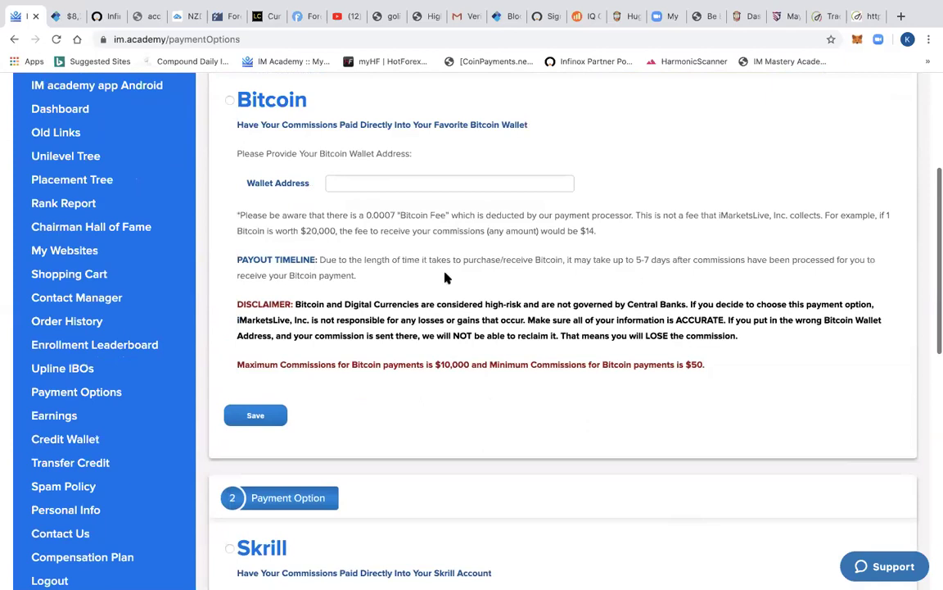
scroll(347, 277, "up", 1)
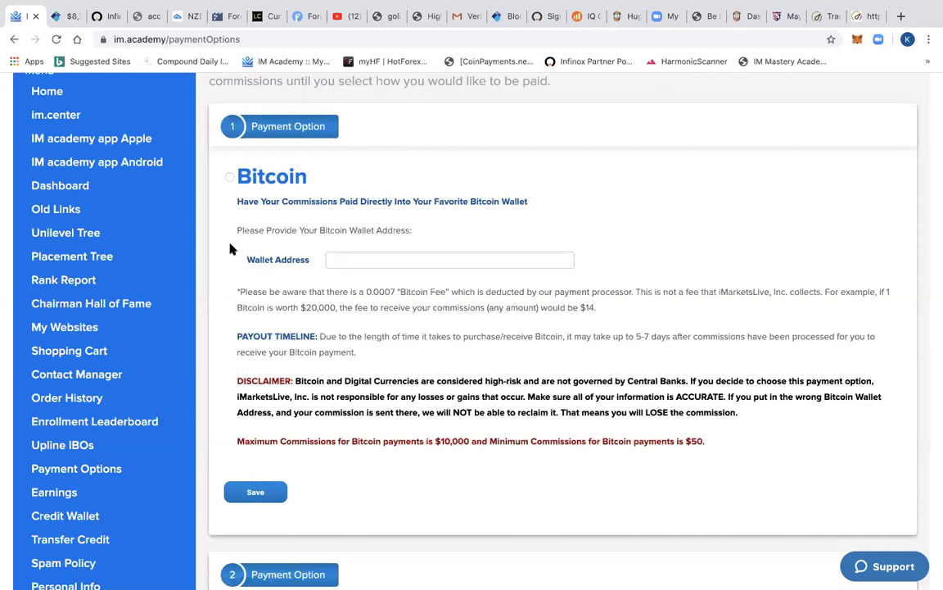
scroll(314, 295, "down", 5)
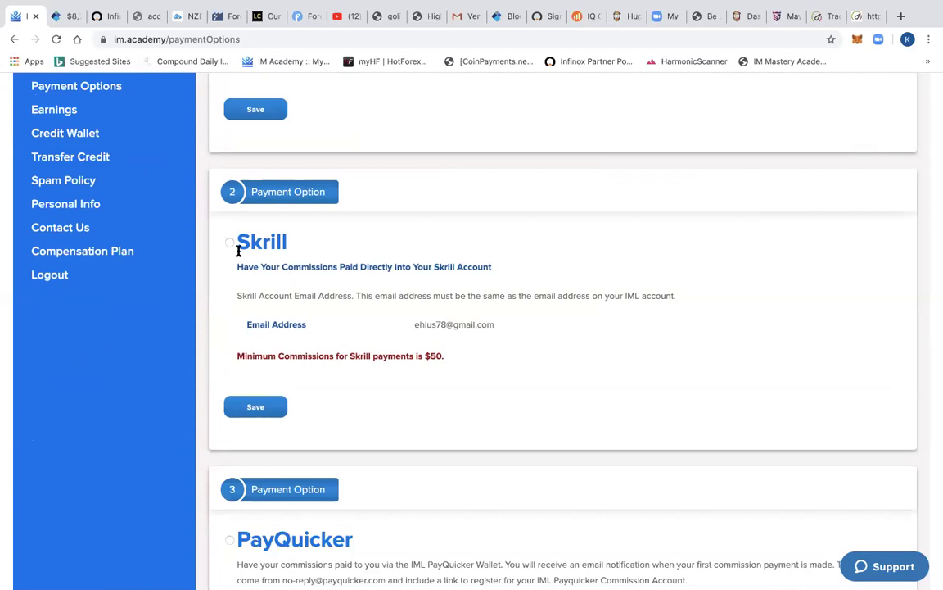
scroll(402, 332, "up", 5)
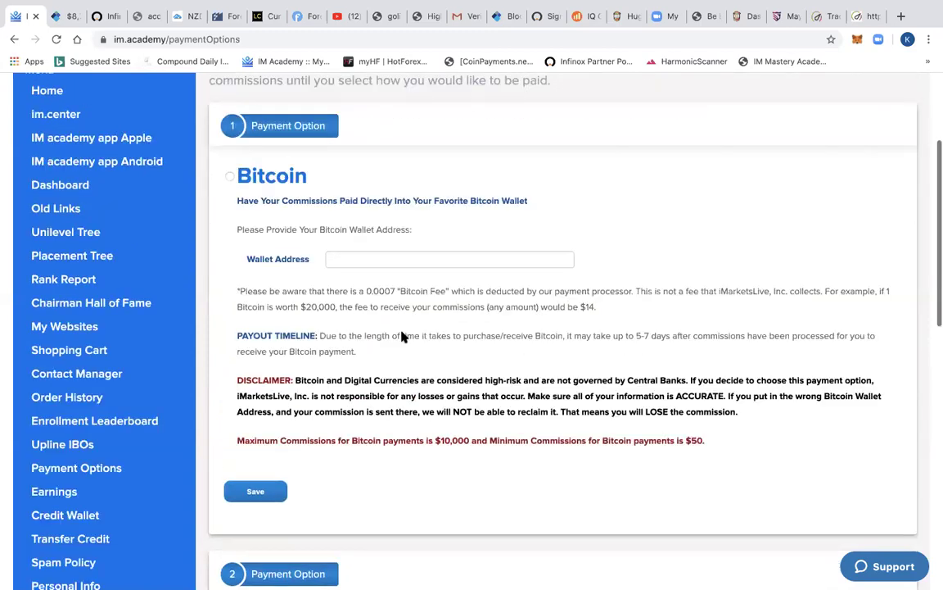
scroll(398, 391, "up", 3)
scroll(398, 390, "down", 3)
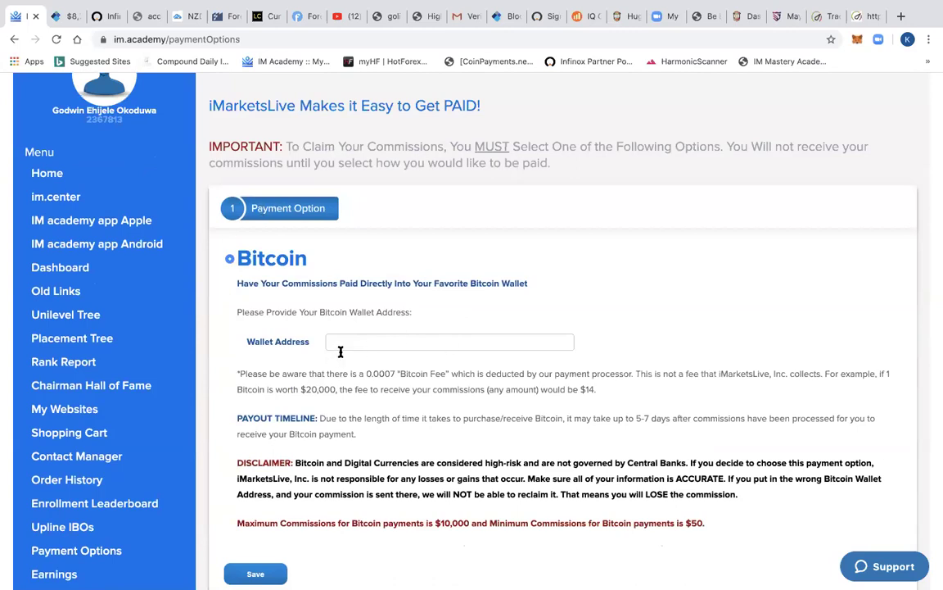
- Copy the Blockchain.com wallet's Bitcoin receiving address and return to the Payment Options tab
left_click(63, 18)
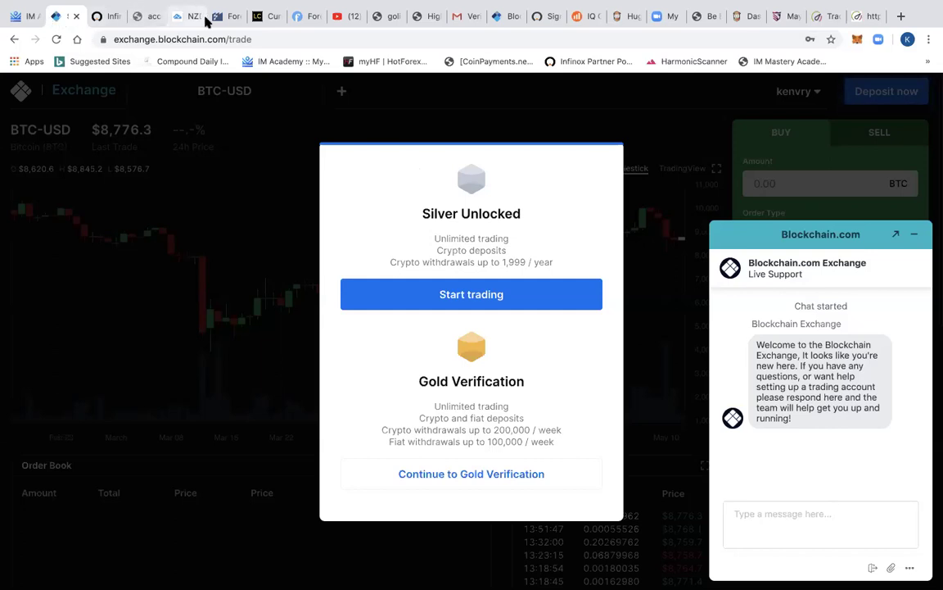
left_click(497, 18)
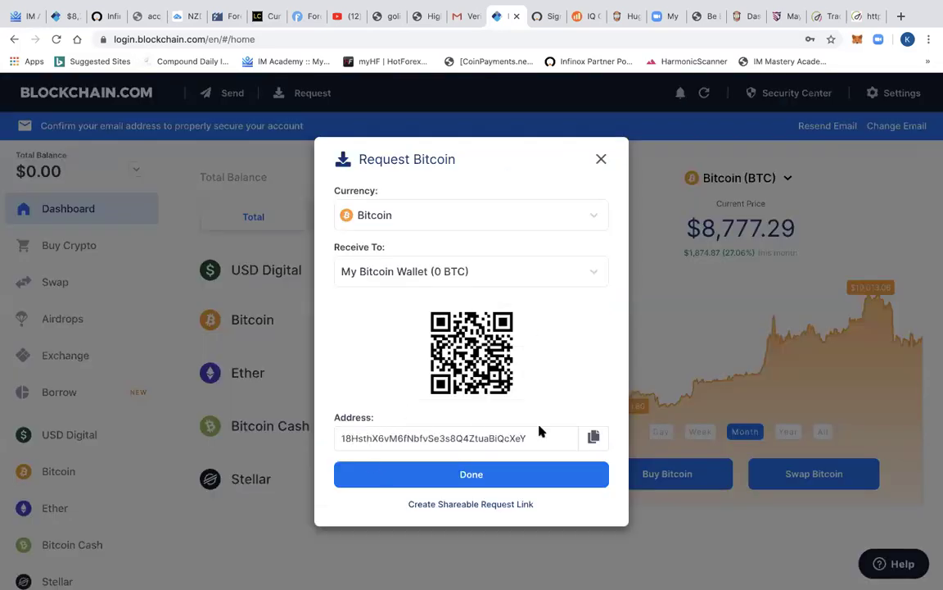
left_click(594, 437)
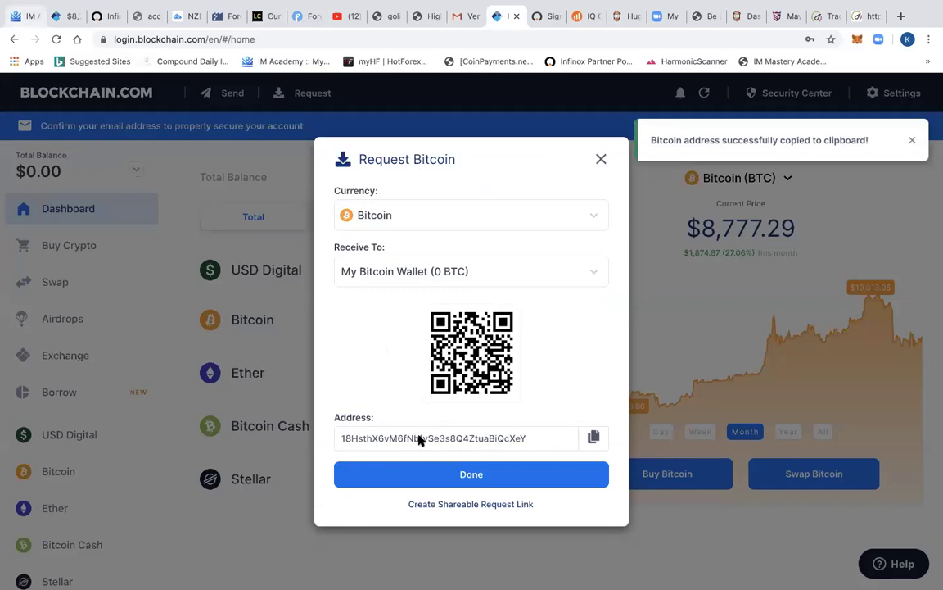
key("super+1")
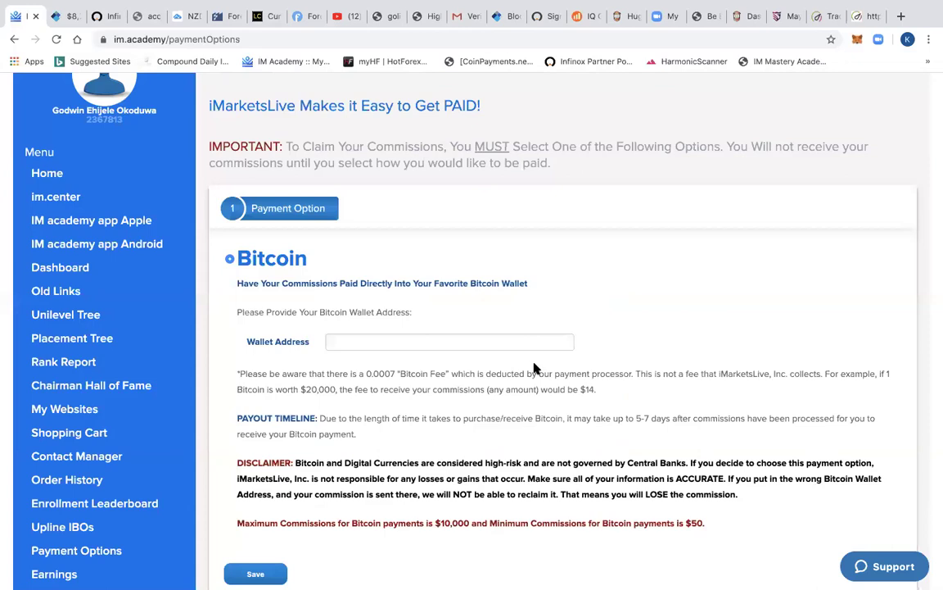
- Paste the copied Bitcoin address into the Wallet Address field
right_click(375, 340)
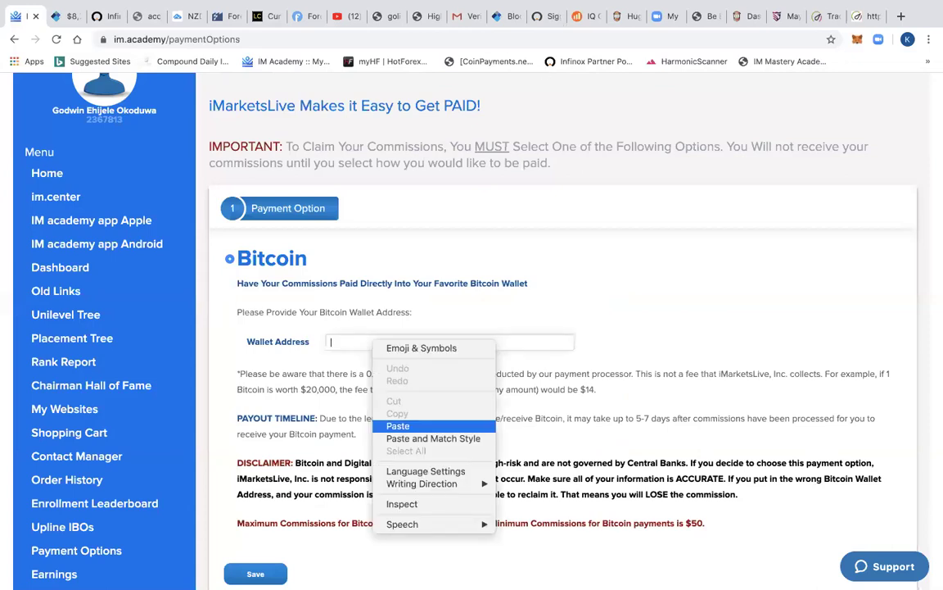
key("Return")
scroll(291, 552, "down", 2)
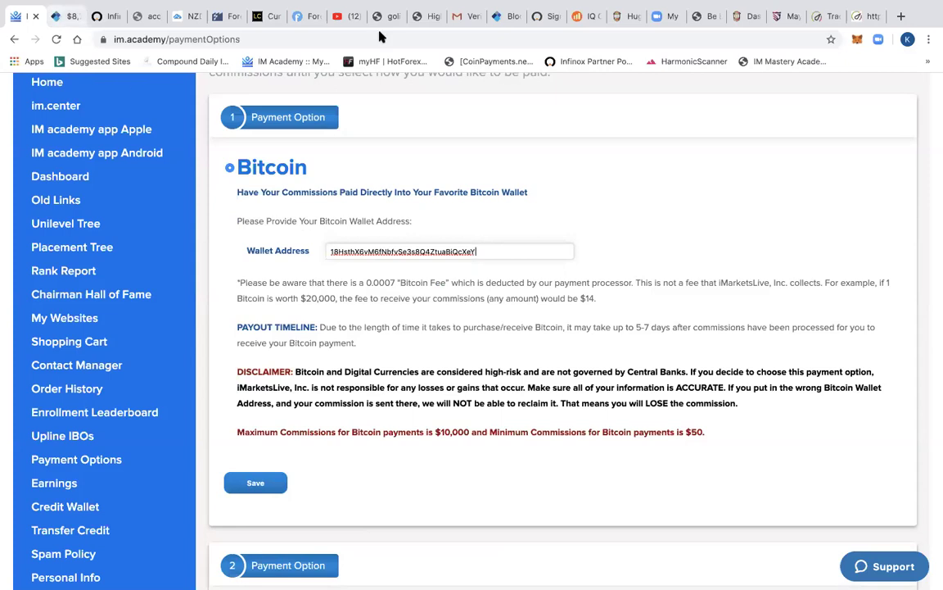
- Close the exchange tab, recopy the wallet's Bitcoin receiving address, and return to Payment Options
left_click(62, 14)
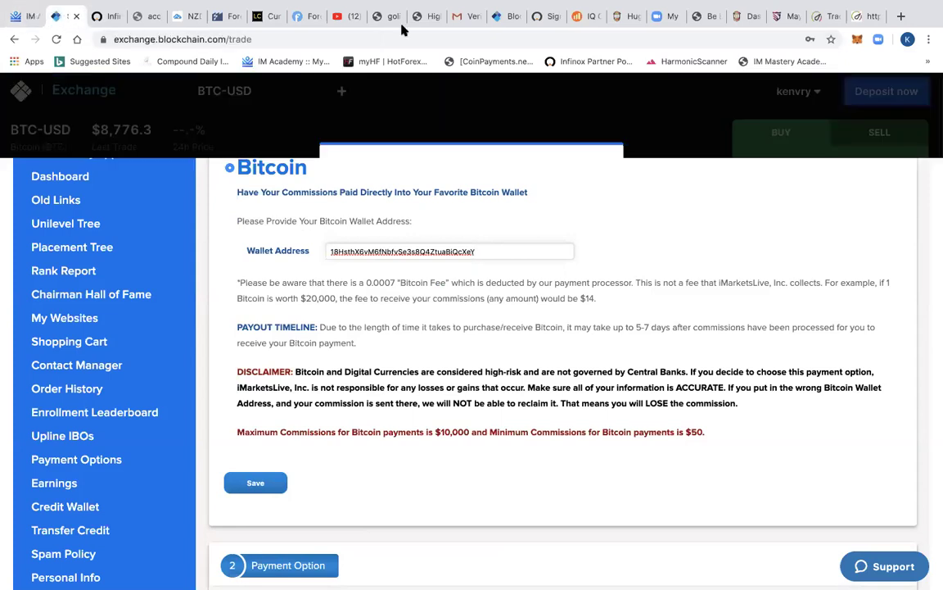
key("ctrl+w")
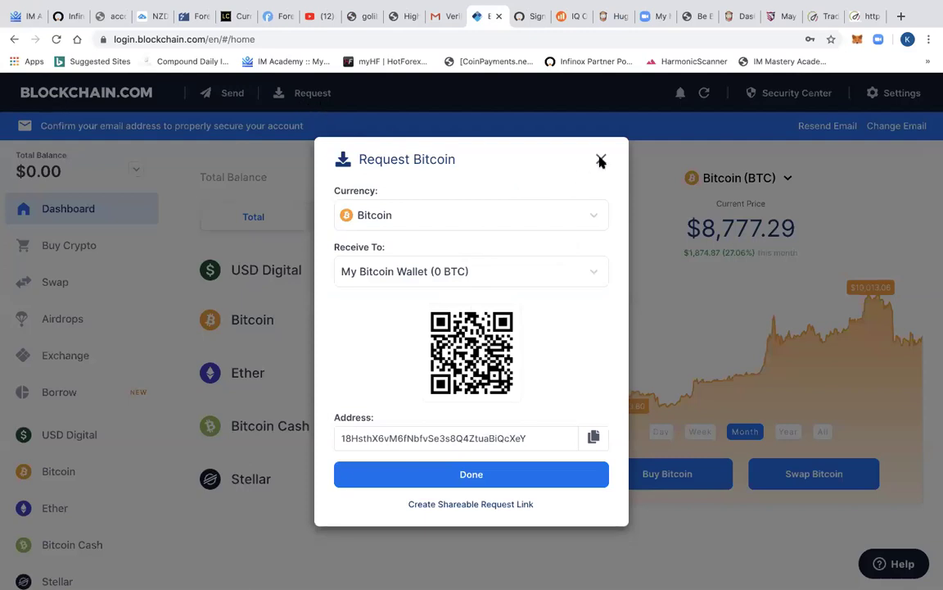
left_click(221, 108)
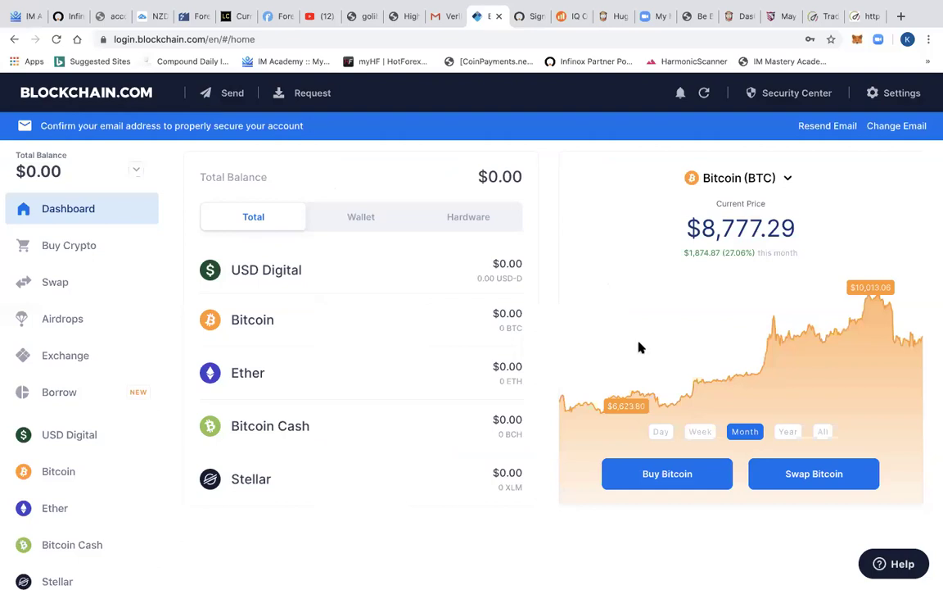
mouse_move(640, 347)
left_click(296, 93)
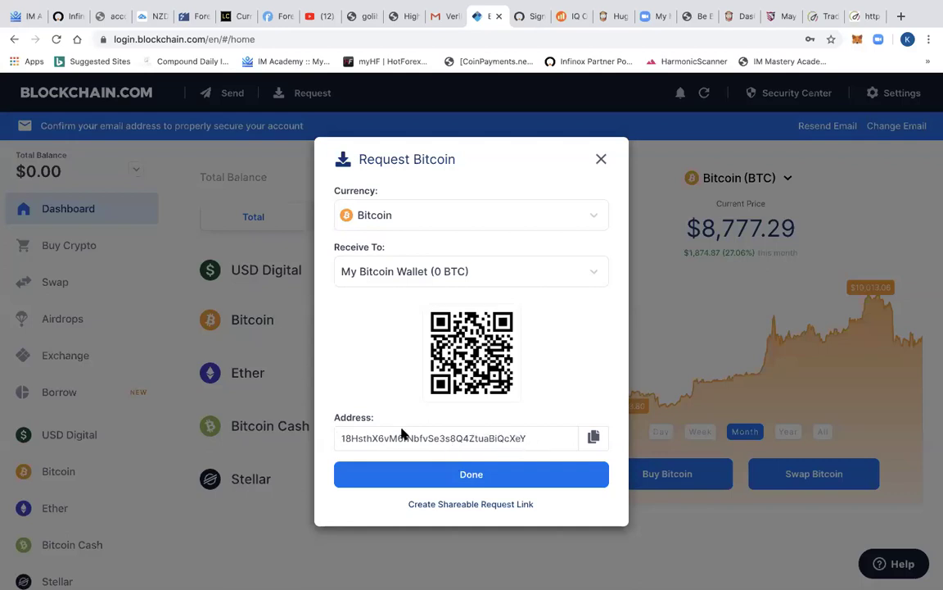
left_click(593, 438)
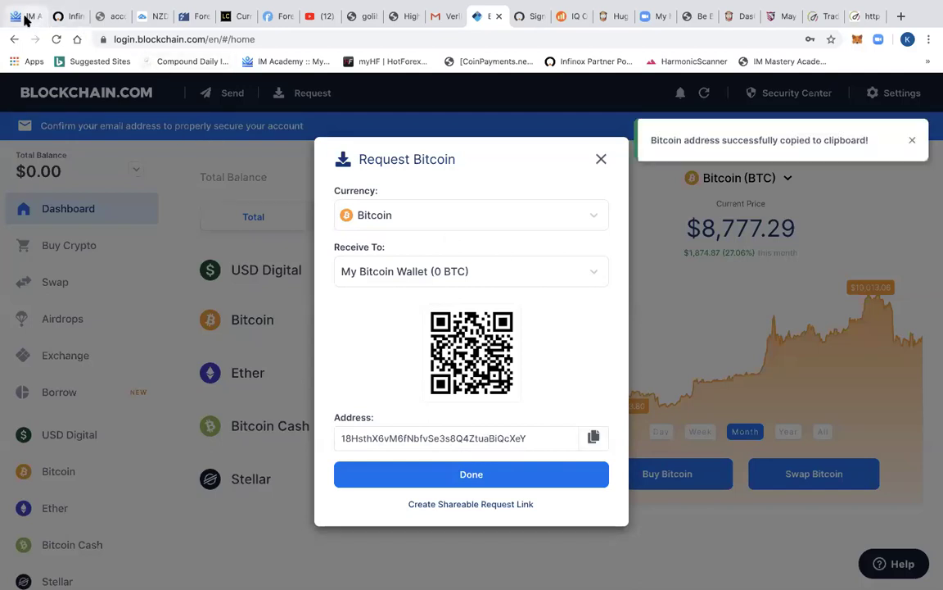
key("ctrl+1")
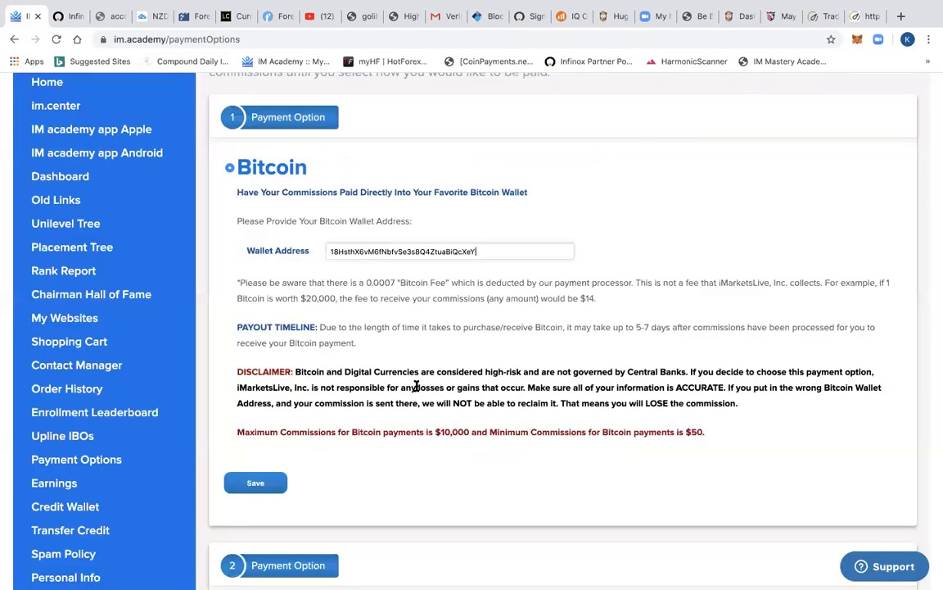
- Save the Bitcoin Wallet Address as the commission payout method
scroll(419, 364, "down", 2)
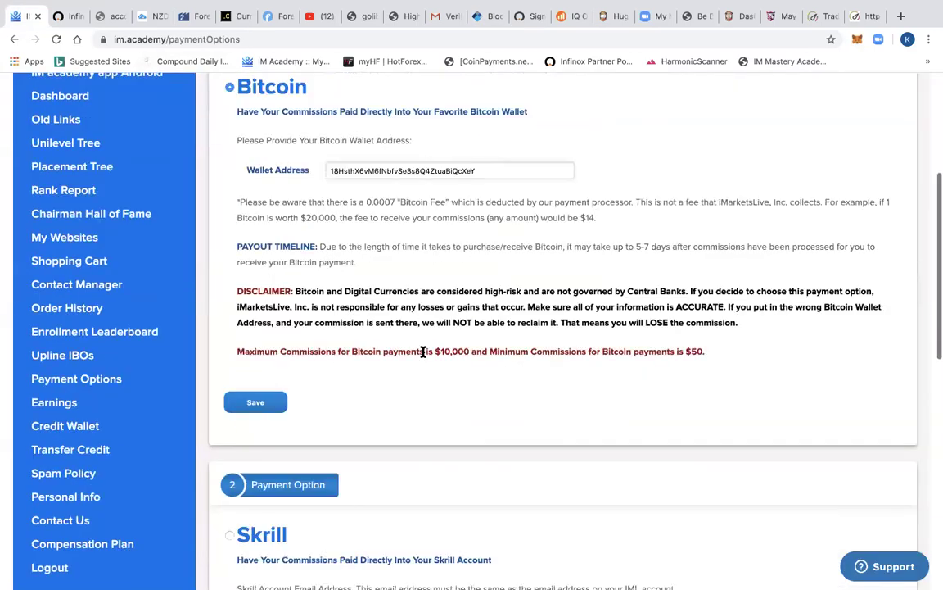
left_click(256, 402)
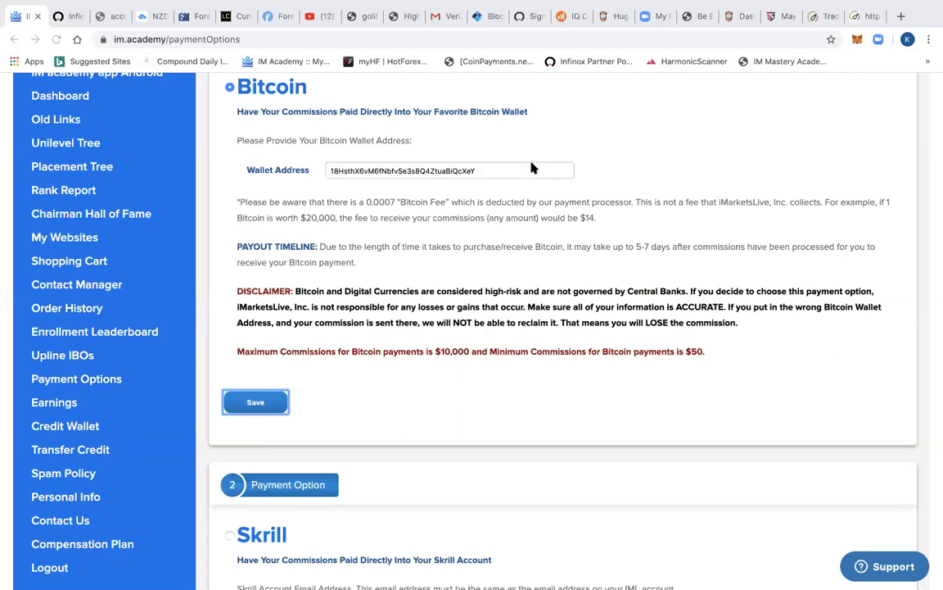
left_click(611, 135)
scroll(619, 177, "up", 1)
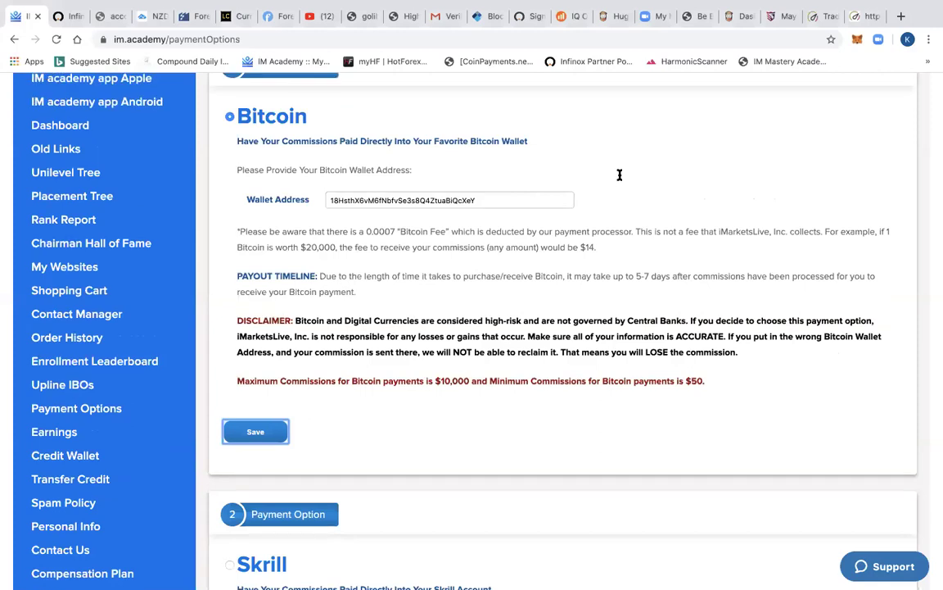
scroll(620, 179, "up", 3)
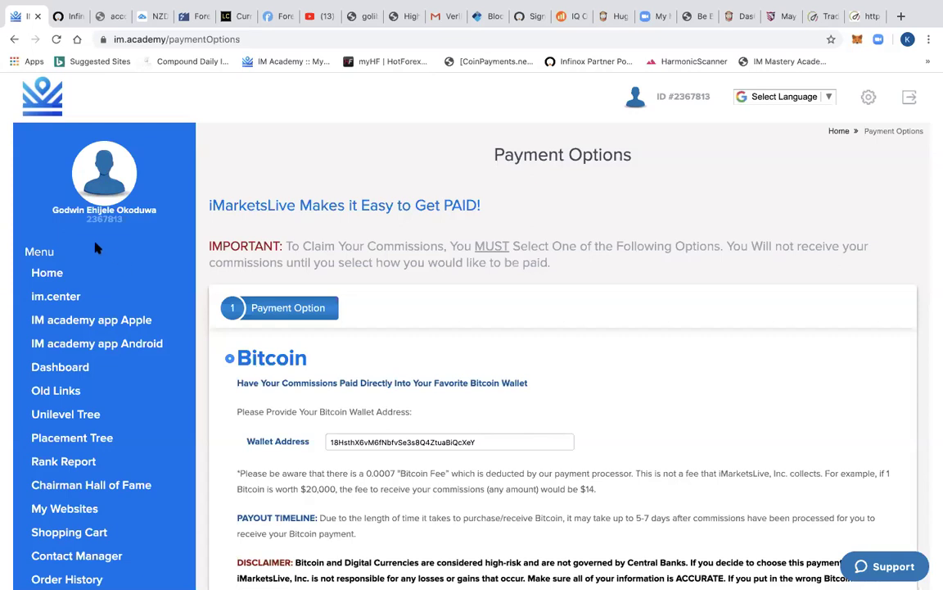
- Scroll past the Bitcoin payout settings and return to the Dashboard
scroll(49, 458, "down", 3)
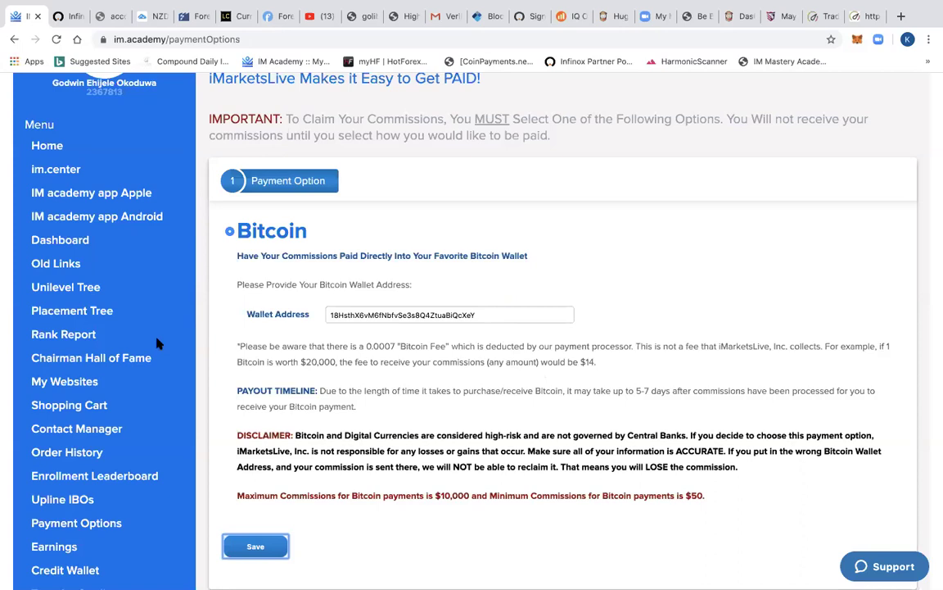
left_click(66, 246)
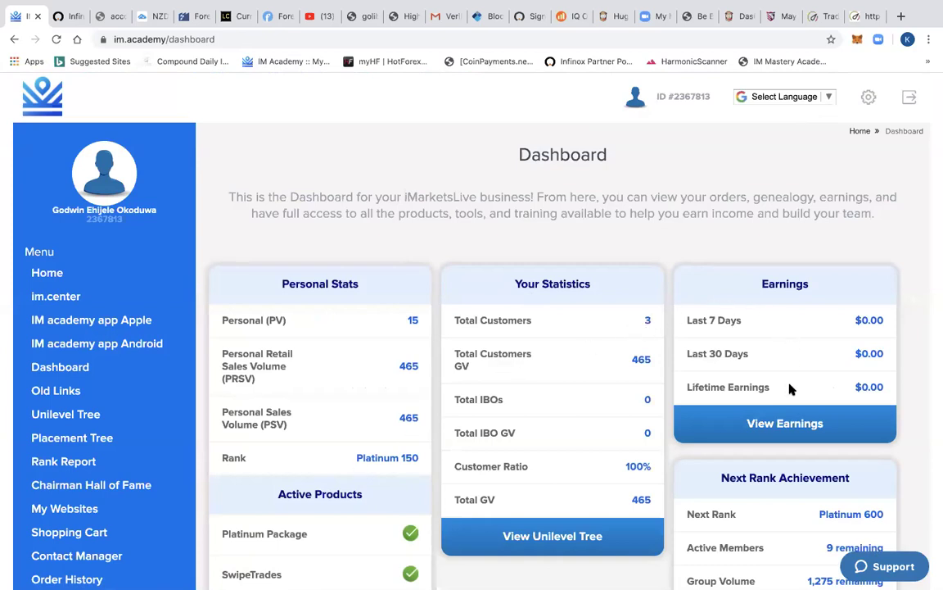
- Review the dashboard's Platinum 150 rank and $0.00 earnings, then open View Rank Details
scroll(790, 389, "down", 3)
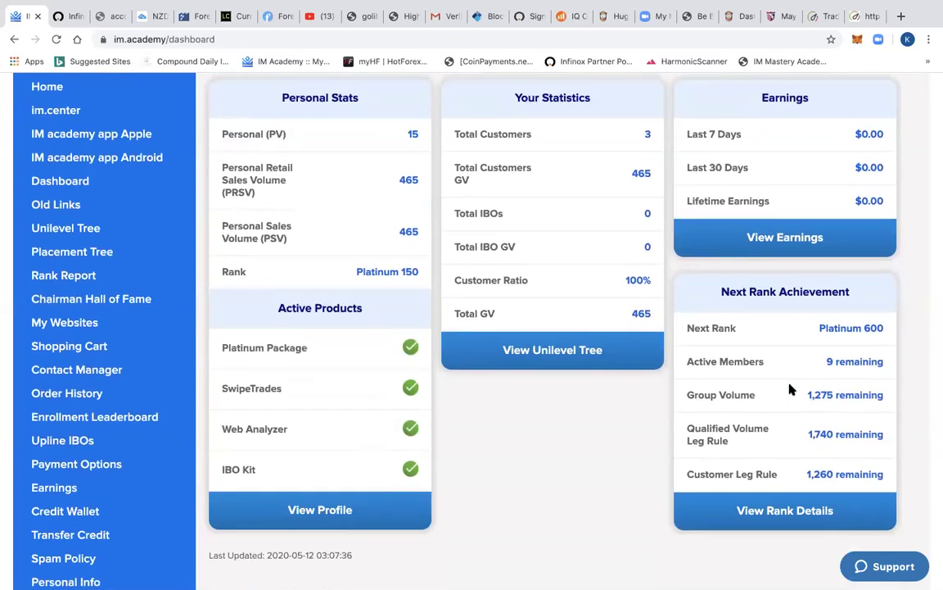
scroll(791, 387, "down", 2)
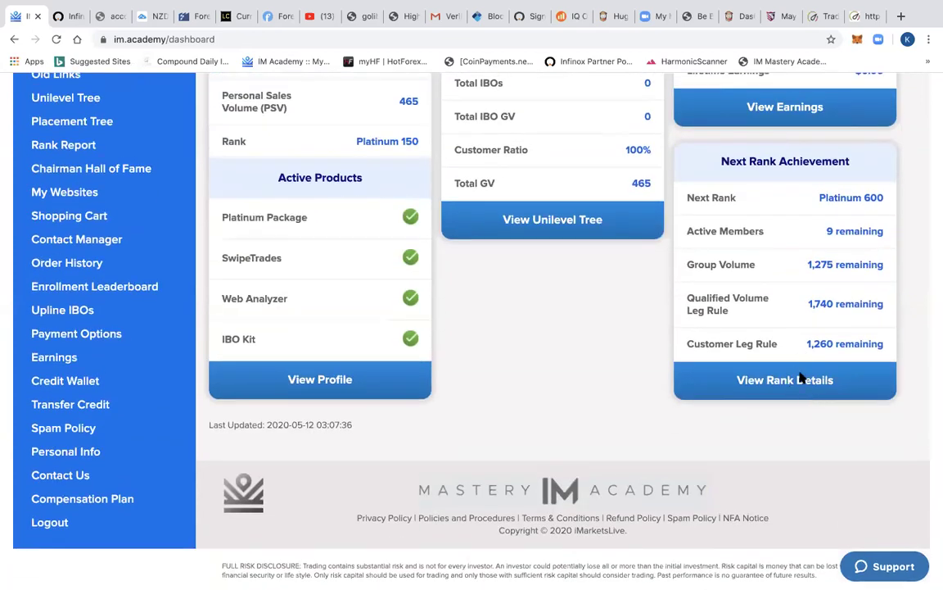
scroll(802, 366, "up", 5)
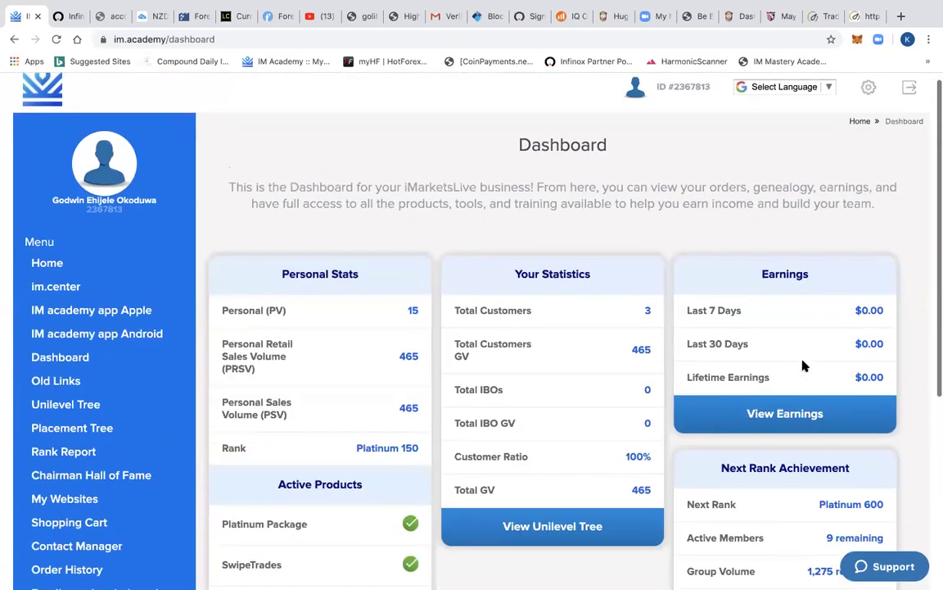
scroll(800, 364, "down", 2)
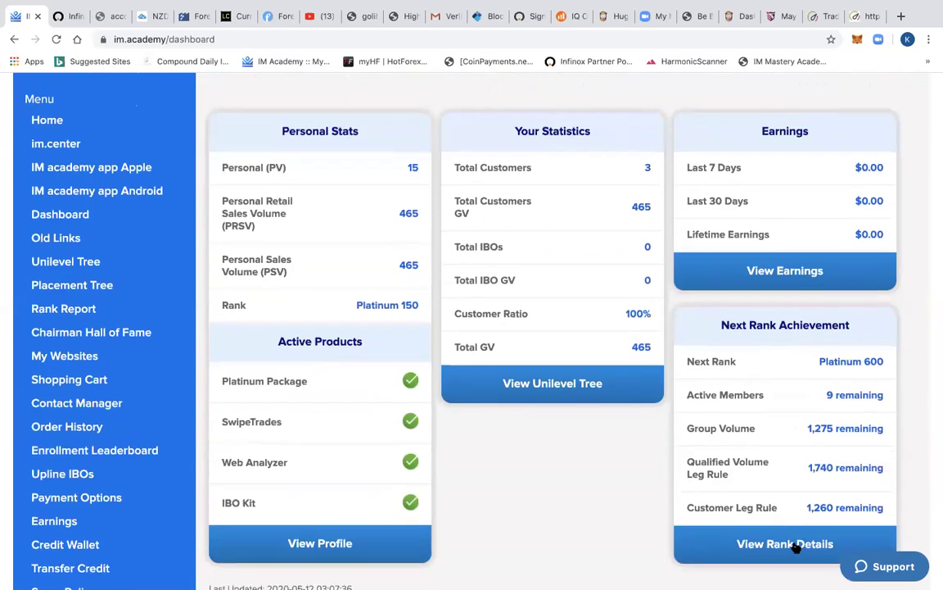
left_click(796, 545)
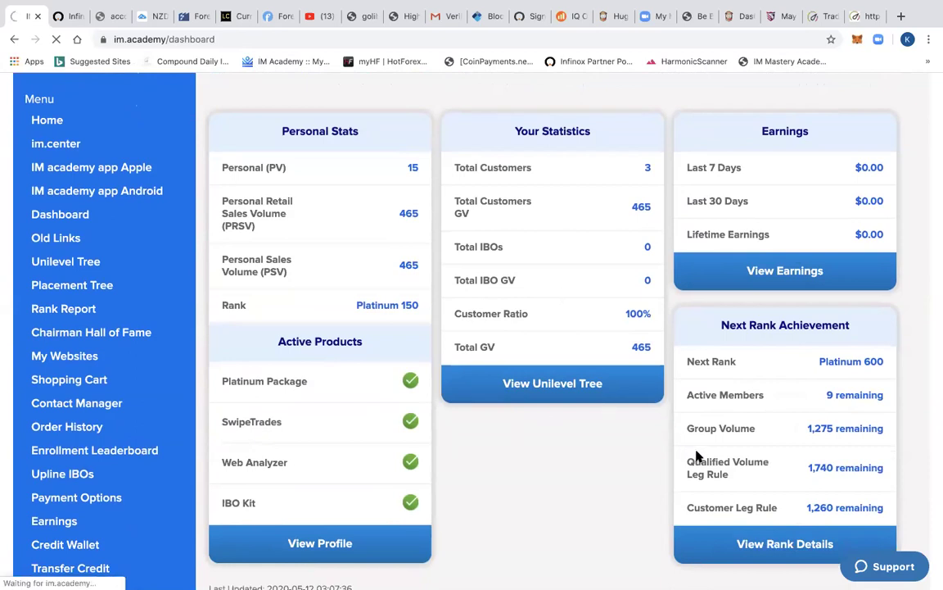
- Load the rank page and scroll to the Placement Tree Express Calculator and Recent Rank History
left_click(800, 545)
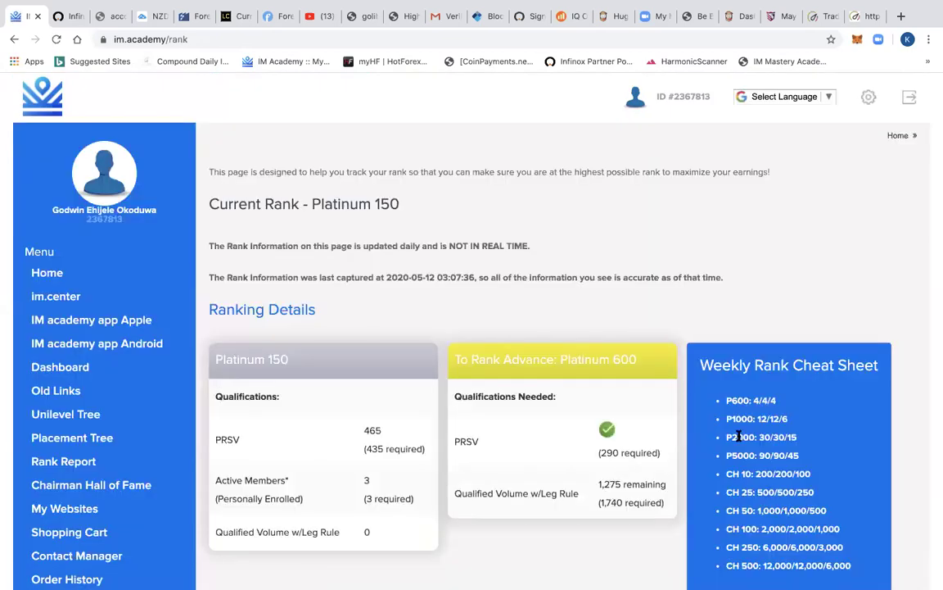
scroll(752, 274, "down", 3)
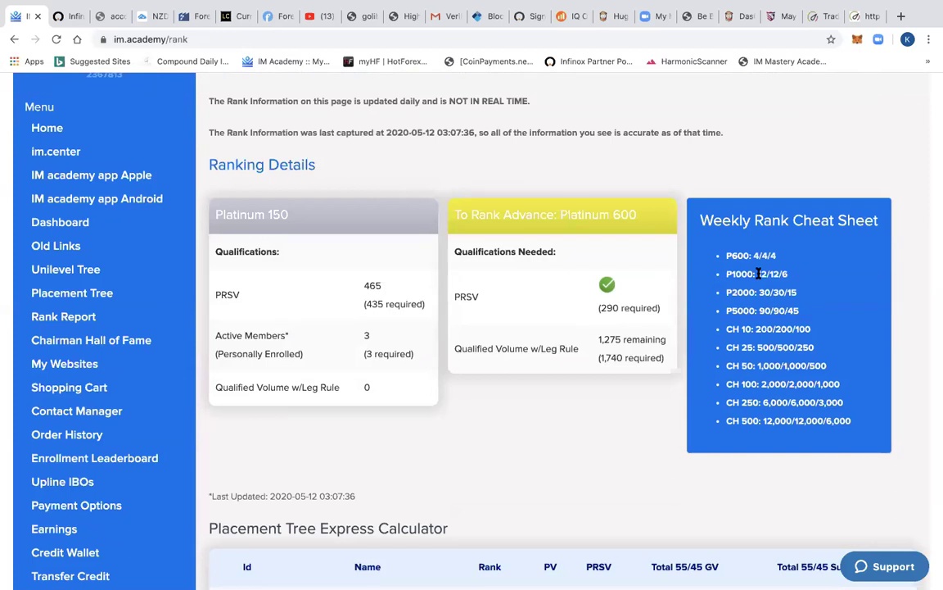
scroll(759, 274, "down", 9)
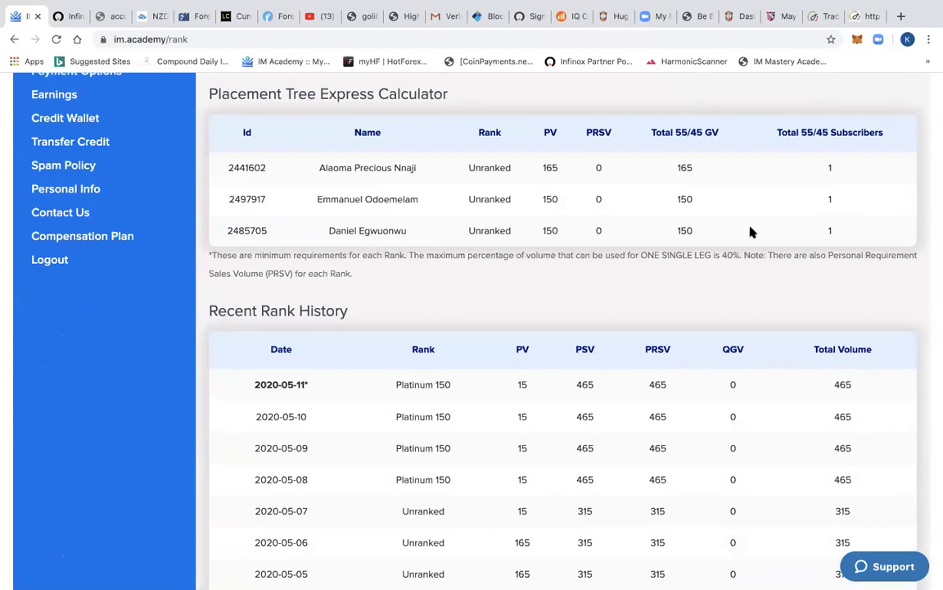
scroll(750, 232, "up", 9)
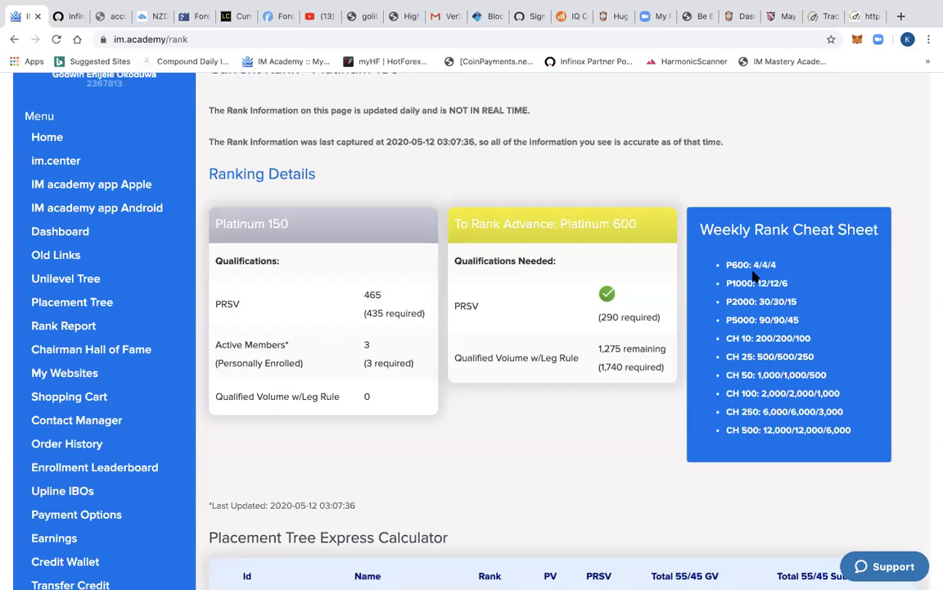
- Open the Placement Tree and browse its two members to place and three level-1 members
left_click(75, 308)
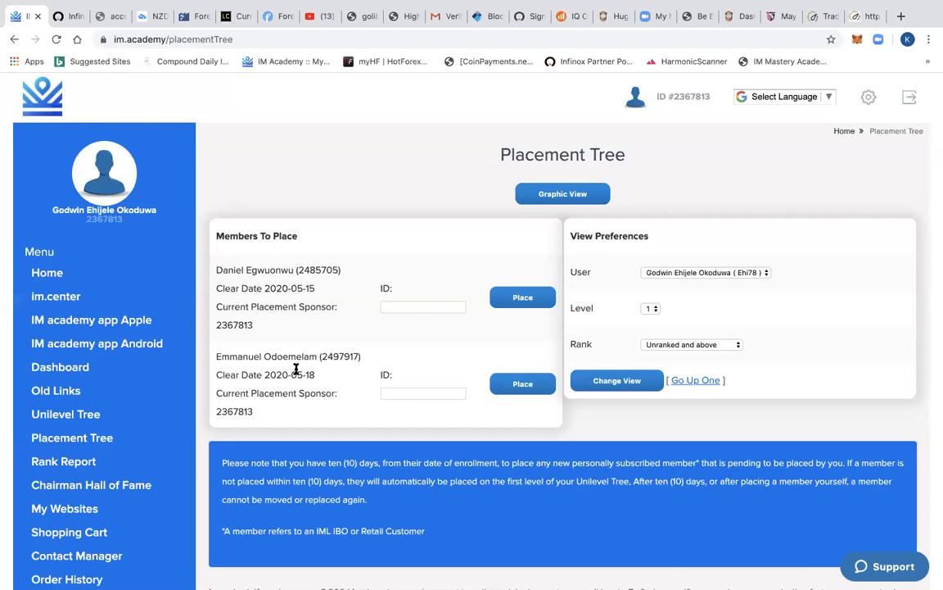
scroll(421, 277, "down", 1)
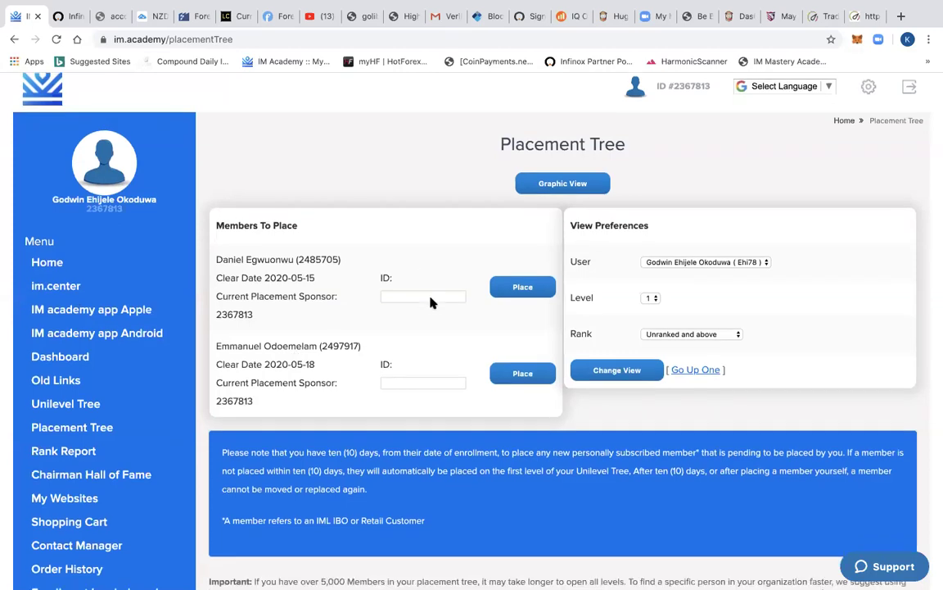
scroll(410, 295, "down", 2)
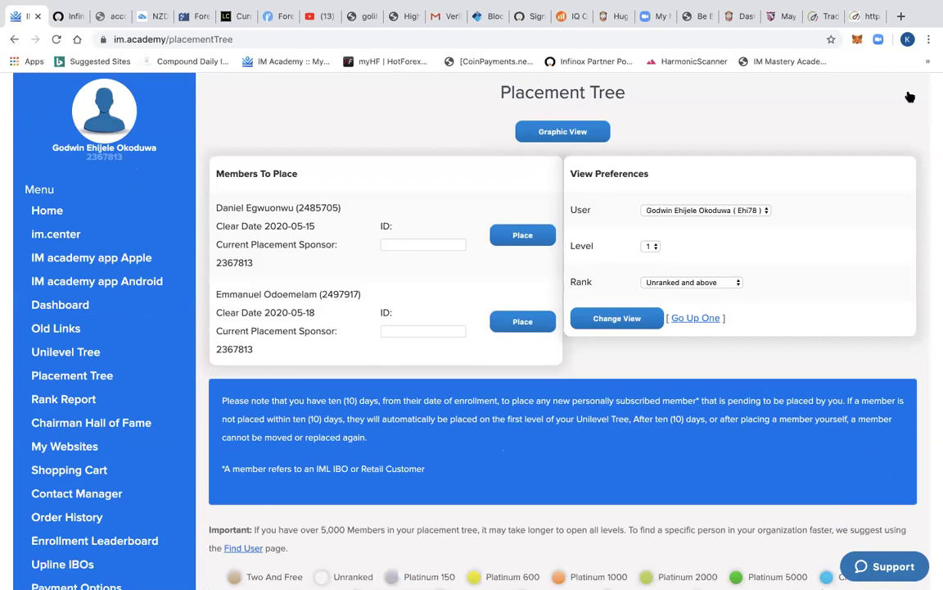
scroll(909, 97, "down", 5)
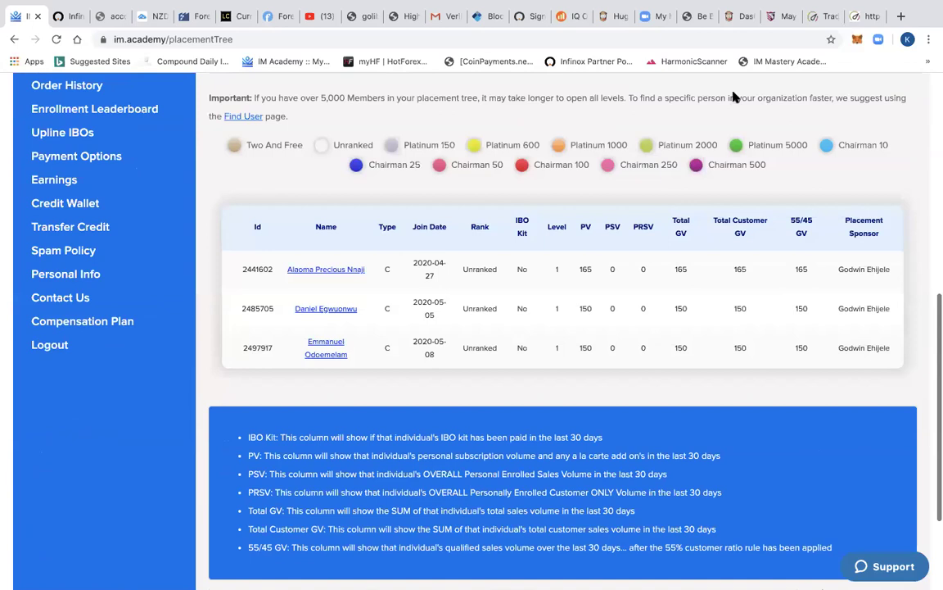
scroll(650, 150, "up", 3)
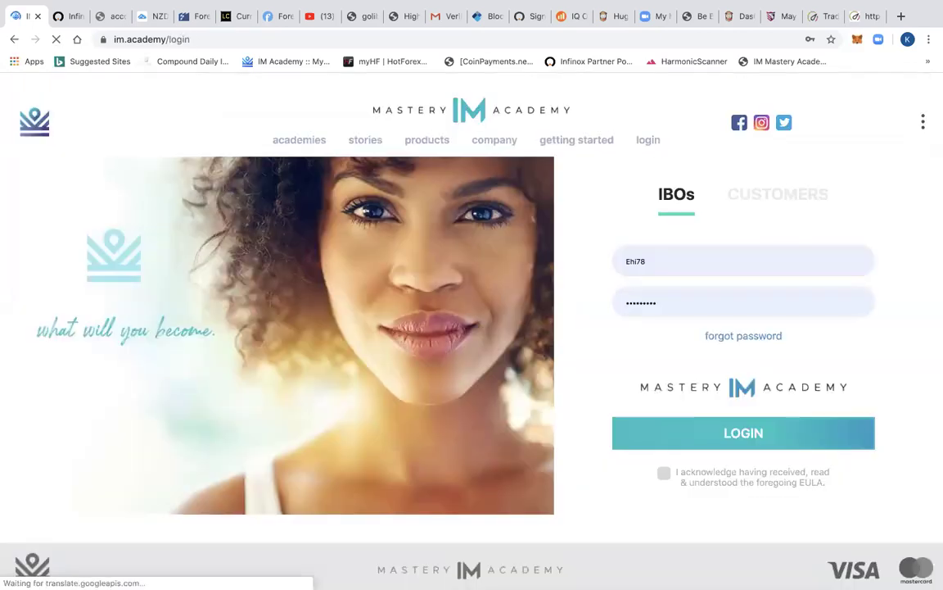
- Log in to a different IBO account using a saved autofill login
left_click(622, 260)
type("n")
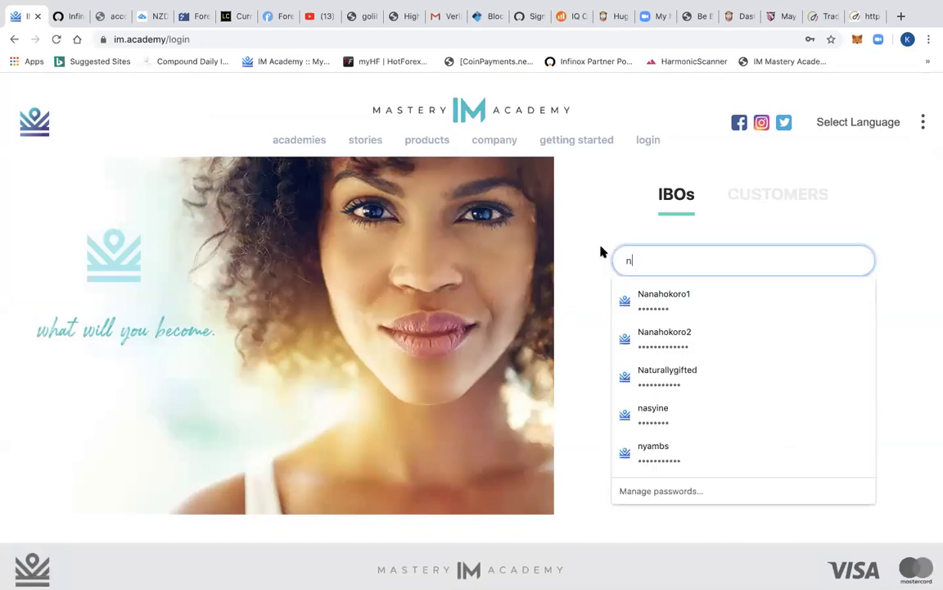
type("a")
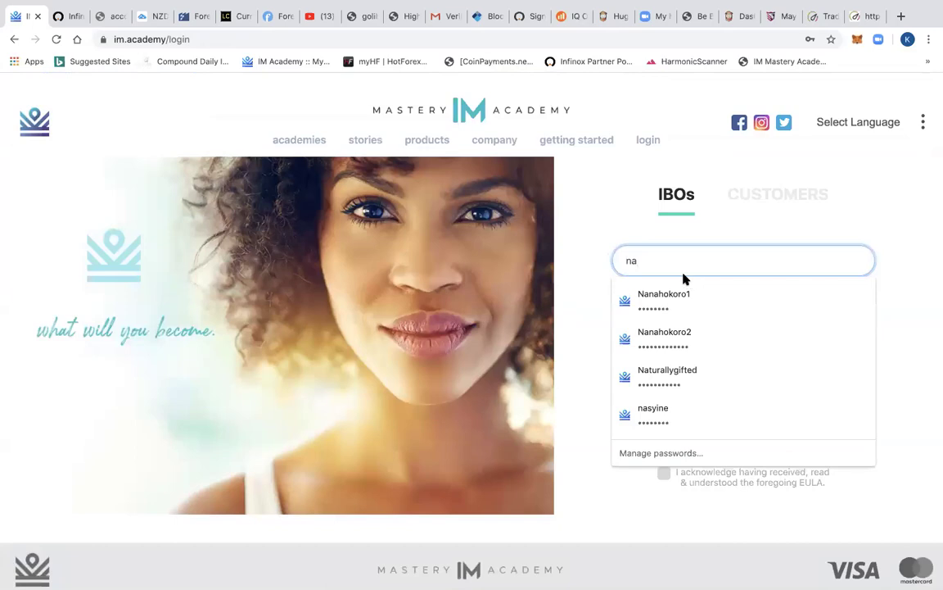
left_click(683, 379)
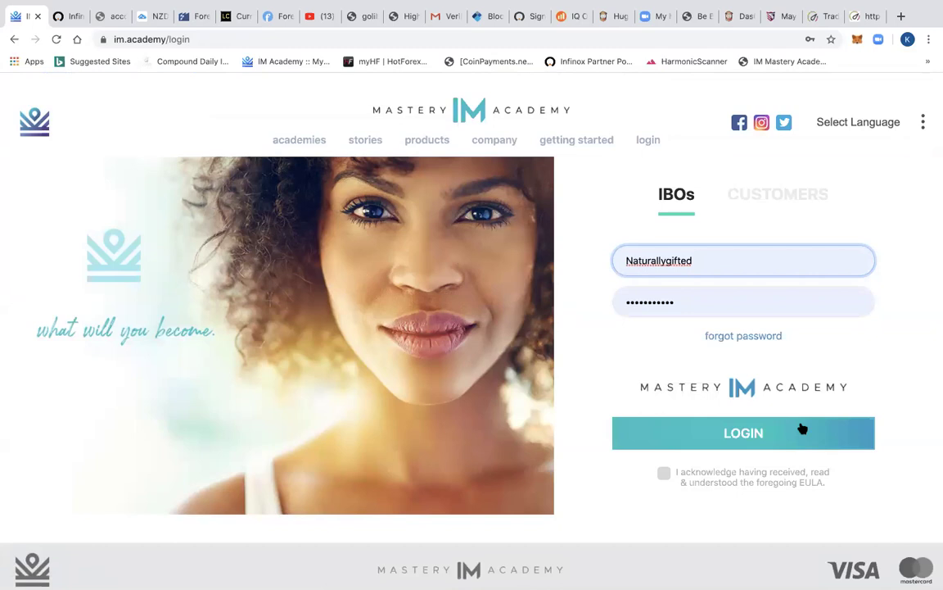
left_click(741, 438)
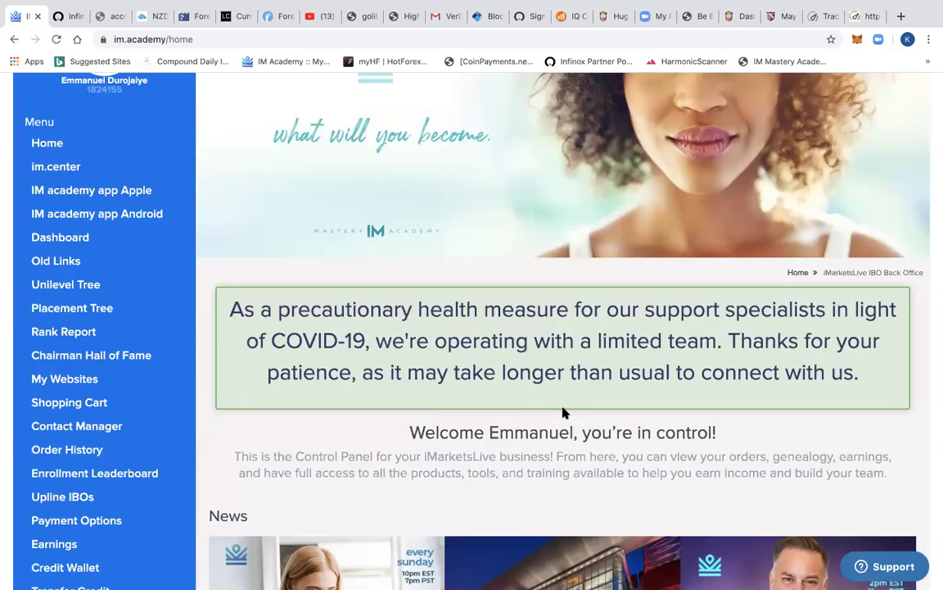
scroll(562, 413, "down", 3)
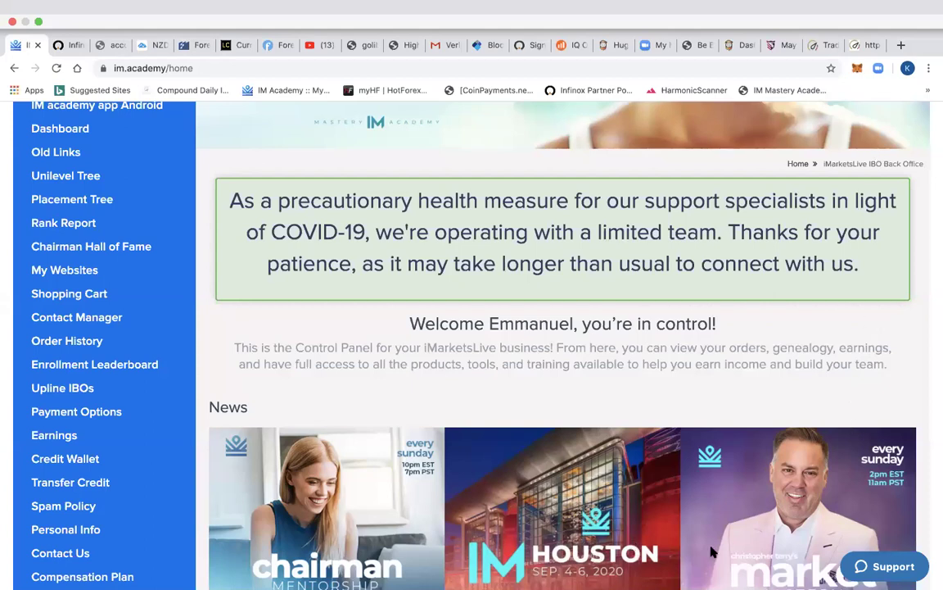
scroll(724, 544, "down", 2)
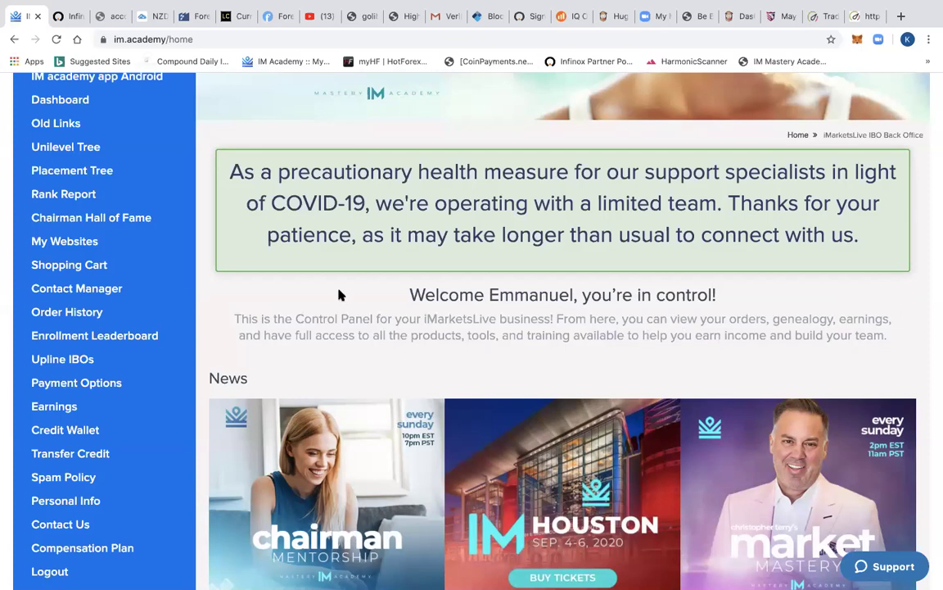
scroll(339, 295, "up", 2)
scroll(340, 295, "up", 4)
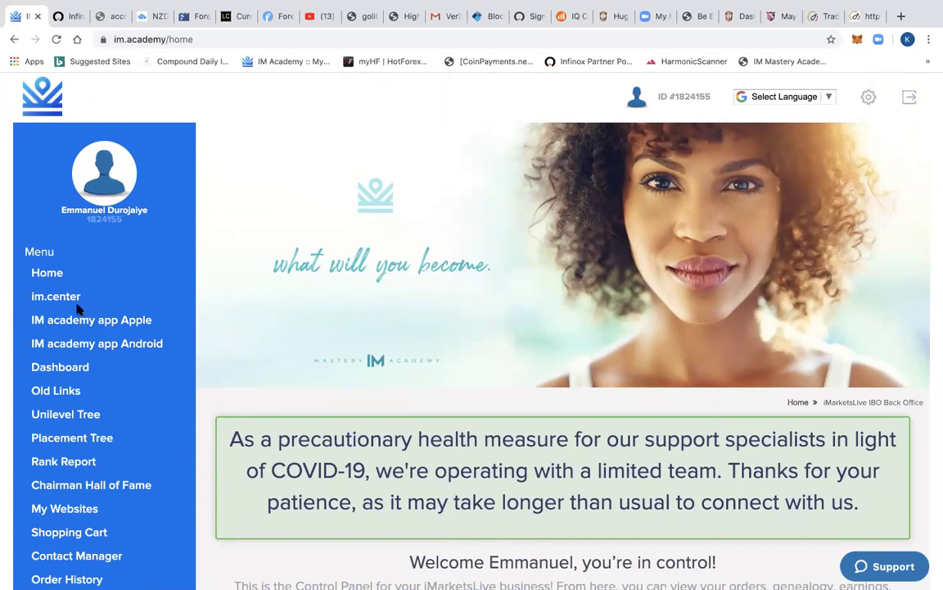
- Open this account's Placement Tree and scroll to the four members awaiting placement
left_click(81, 440)
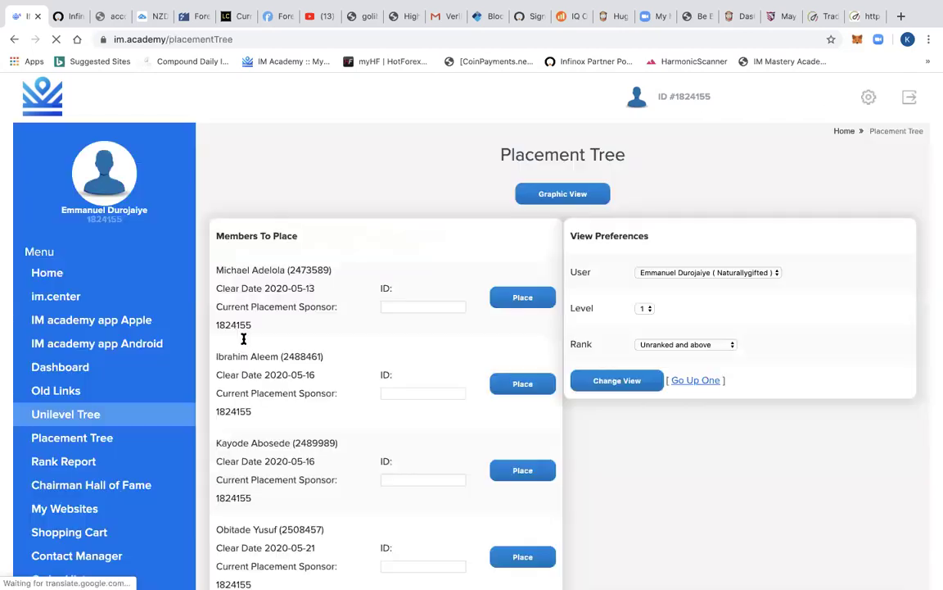
scroll(411, 337, "down", 3)
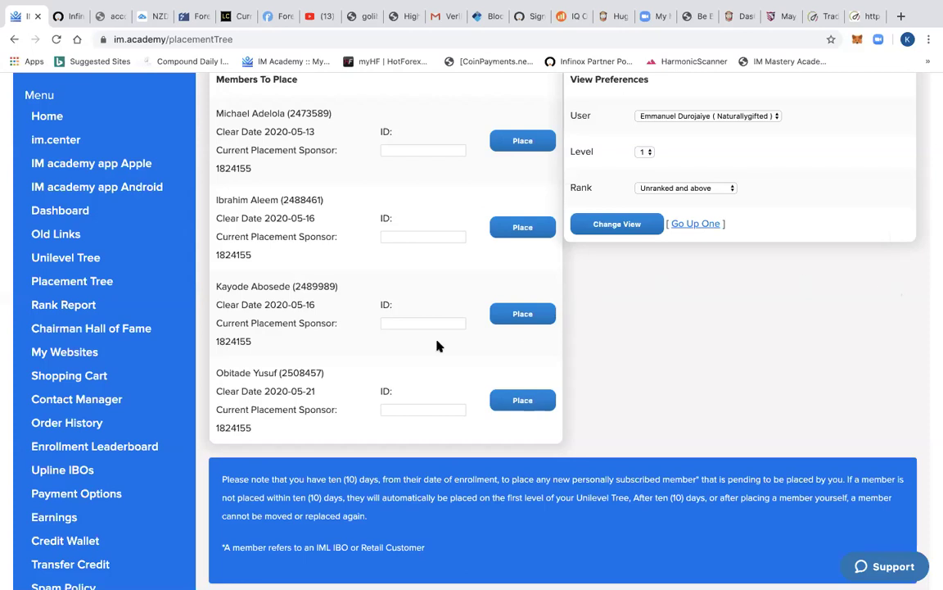
scroll(438, 345, "down", 3)
scroll(438, 345, "up", 3)
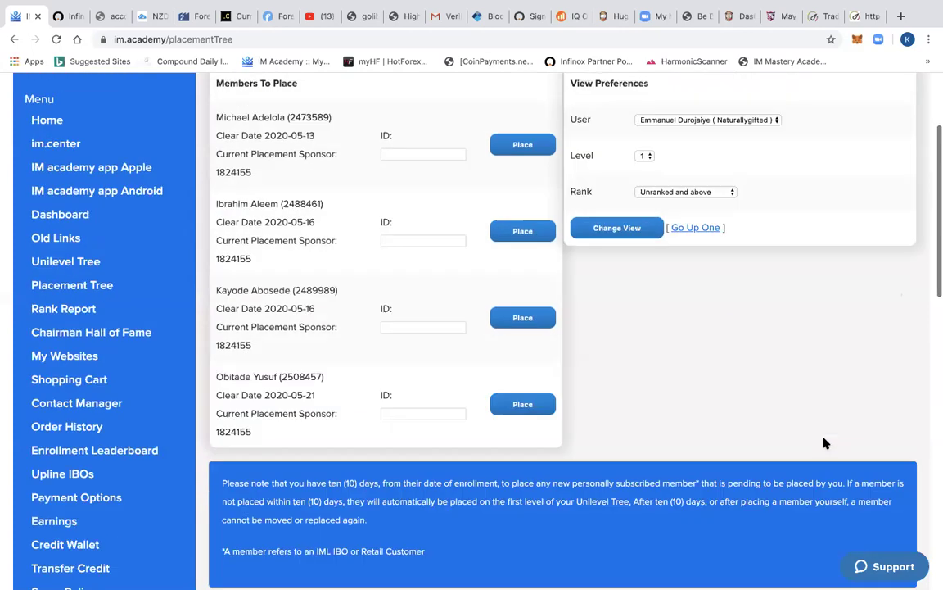
scroll(825, 443, "up", 1)
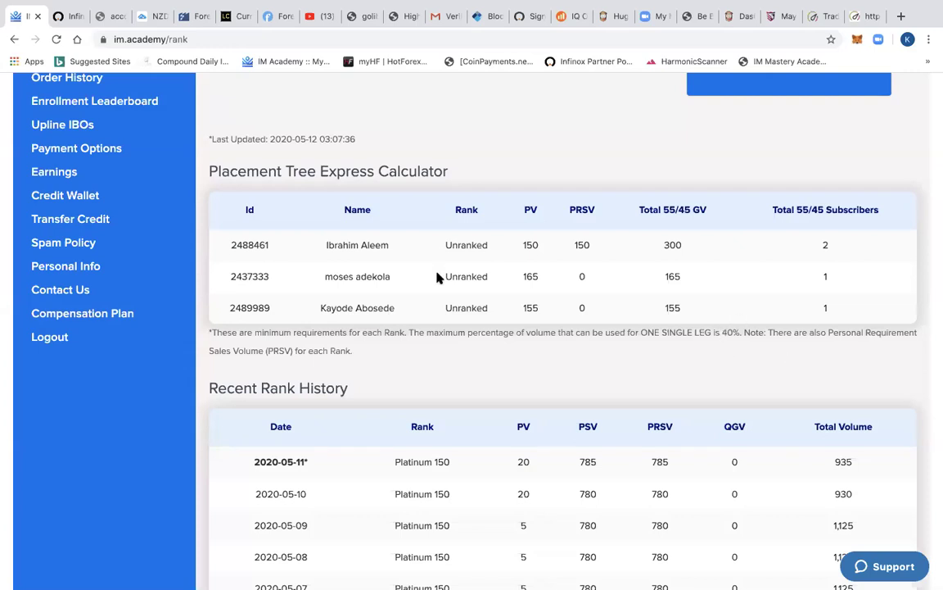
- Scroll through the rank report's Platinum 150 and Platinum 600 details, then return to Placement Tree
scroll(436, 278, "up", 1)
scroll(436, 279, "up", 3)
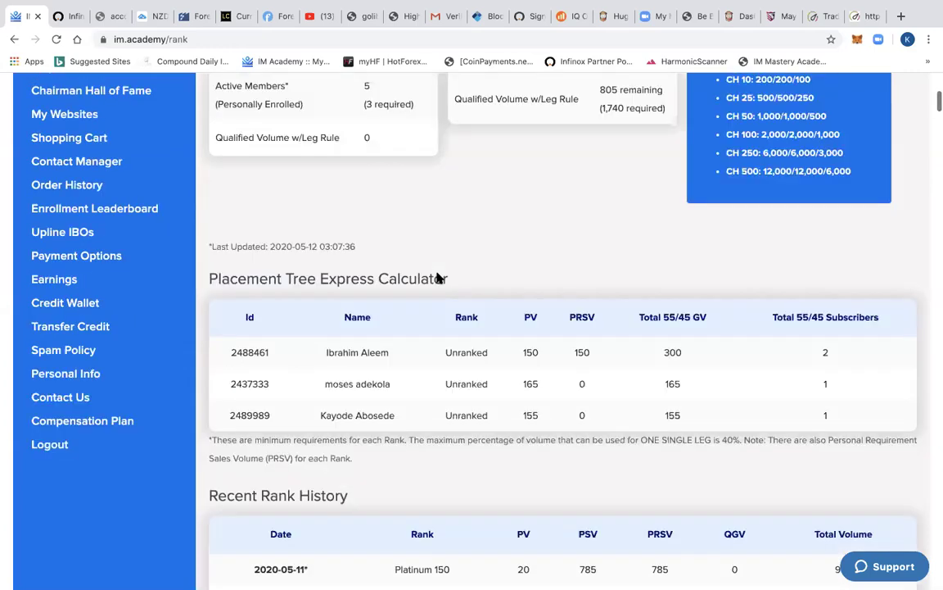
scroll(437, 279, "up", 5)
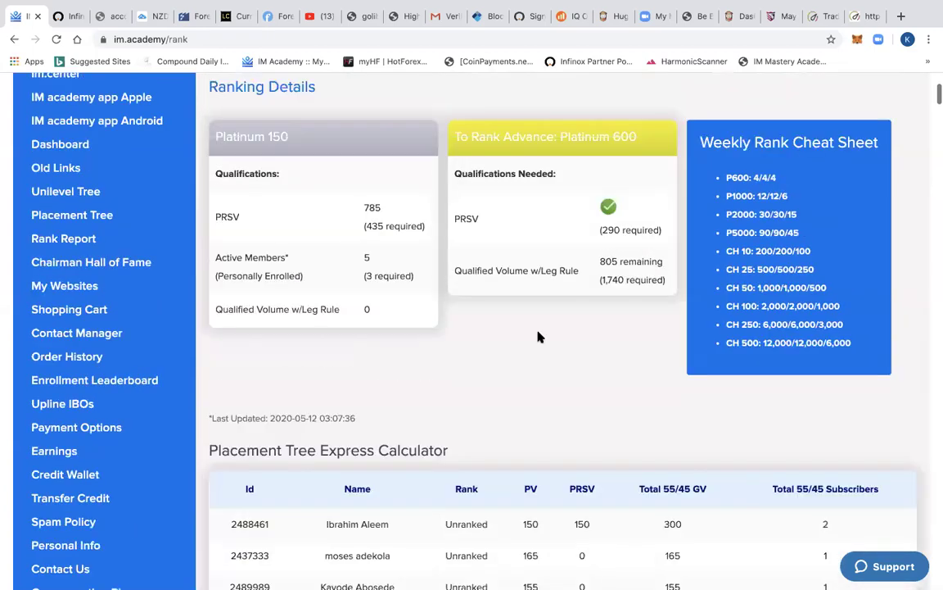
scroll(539, 337, "up", 1)
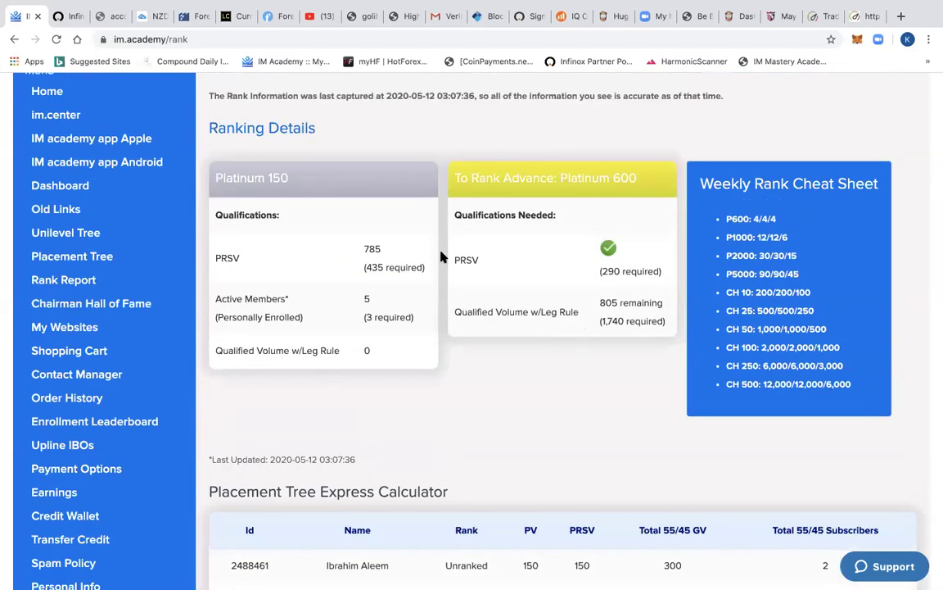
scroll(443, 257, "down", 3)
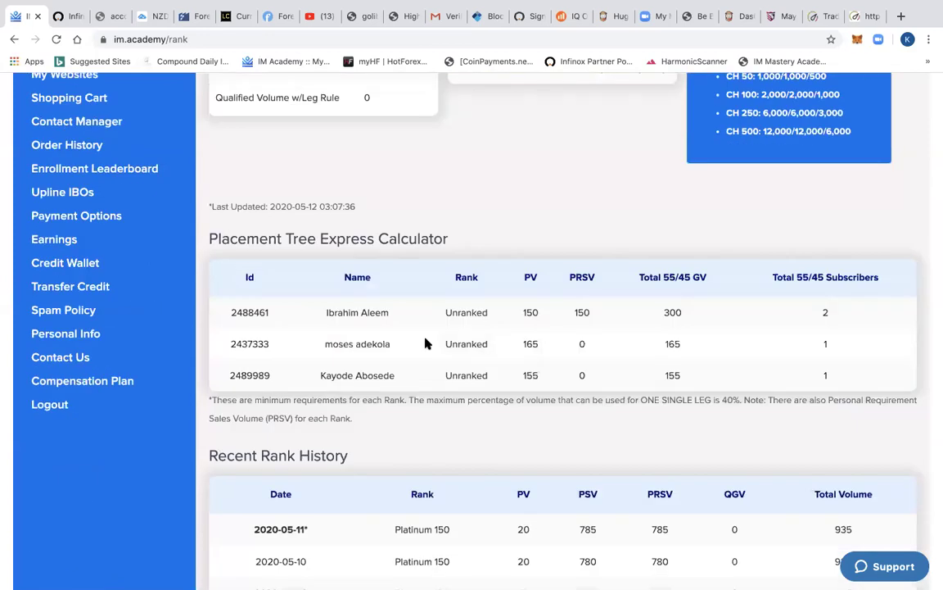
scroll(425, 344, "up", 2)
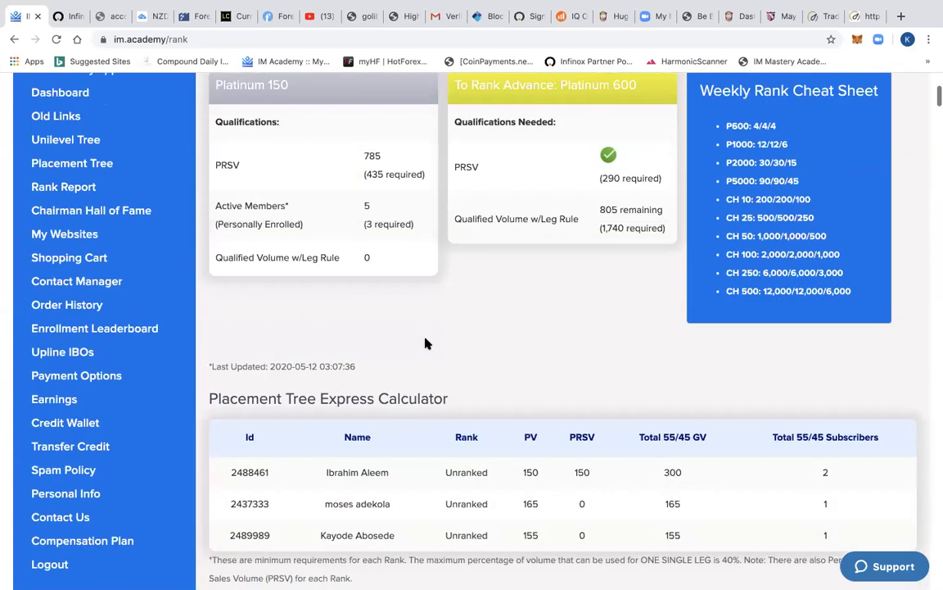
scroll(425, 343, "up", 1)
scroll(69, 434, "up", 3)
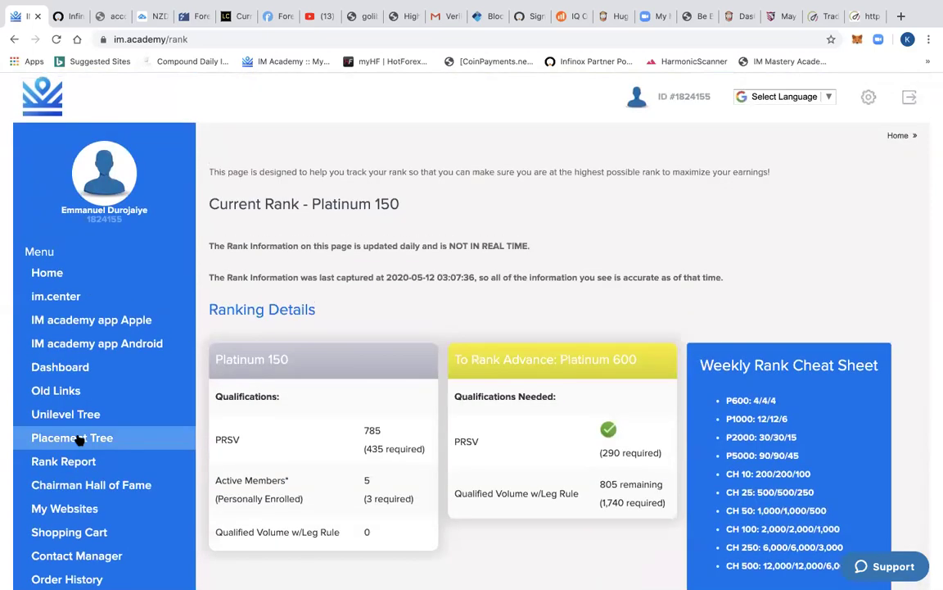
left_click(65, 439)
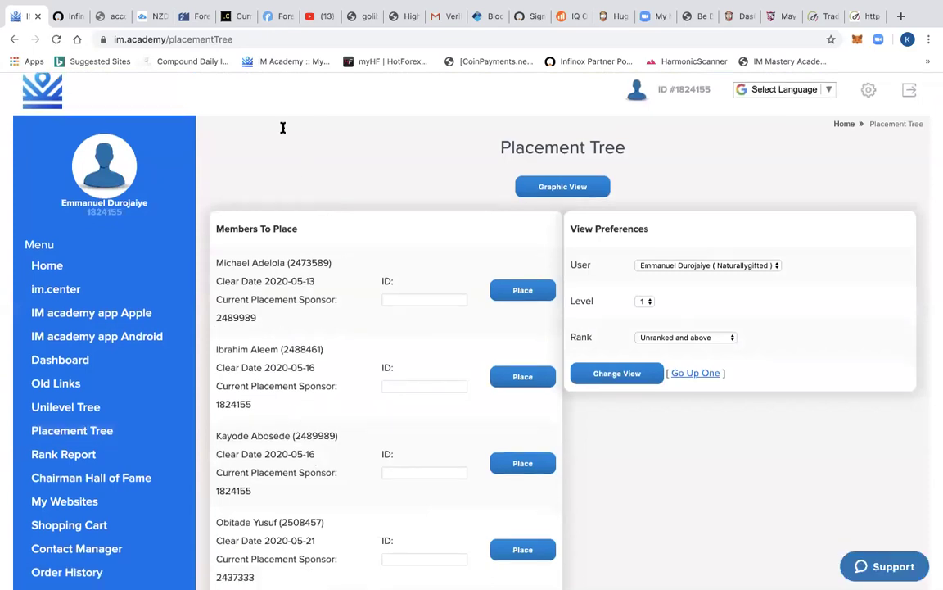
- Scroll past the notice to the table of seven Unranked level-1 members
scroll(283, 123, "down", 3)
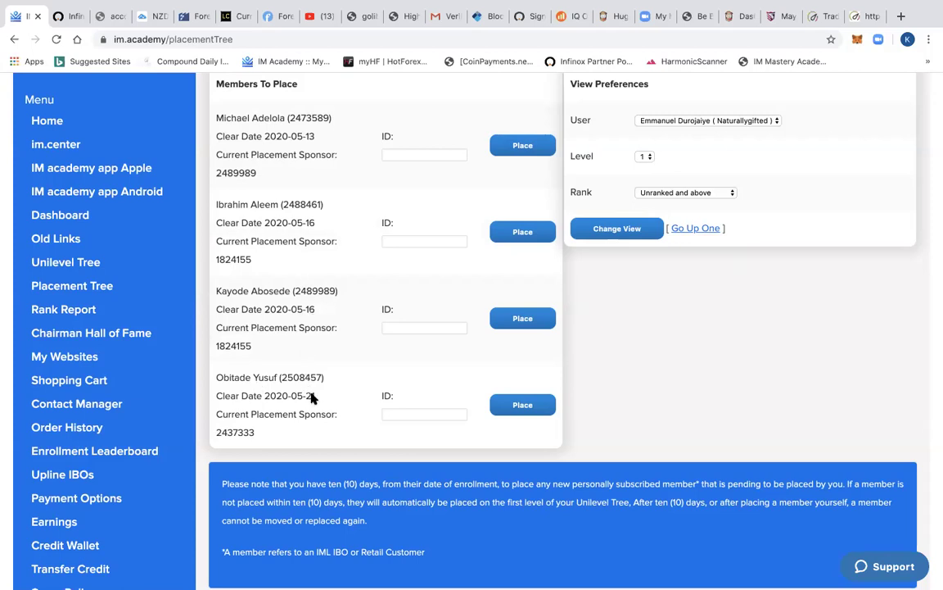
scroll(334, 447, "down", 3)
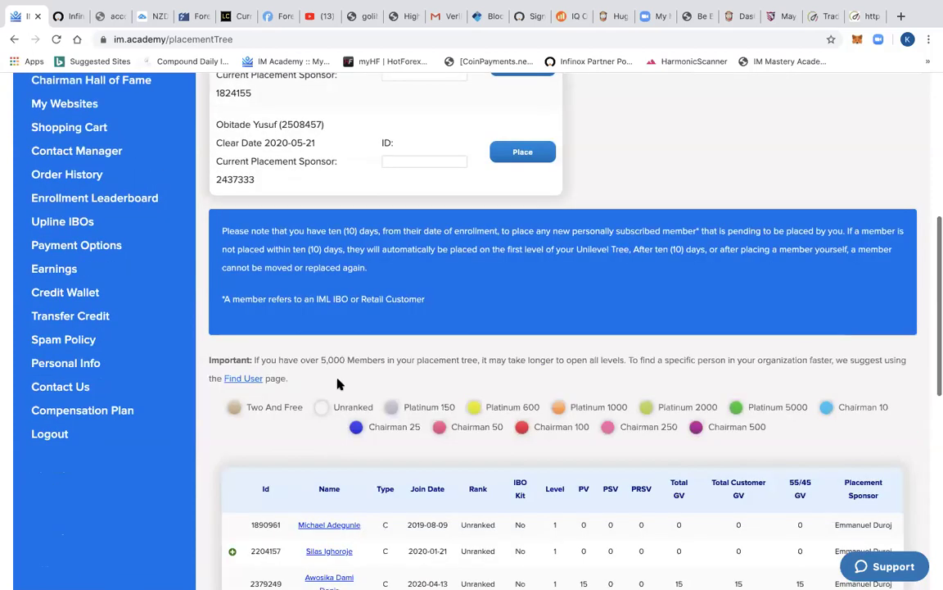
scroll(283, 327, "down", 2)
scroll(281, 328, "down", 2)
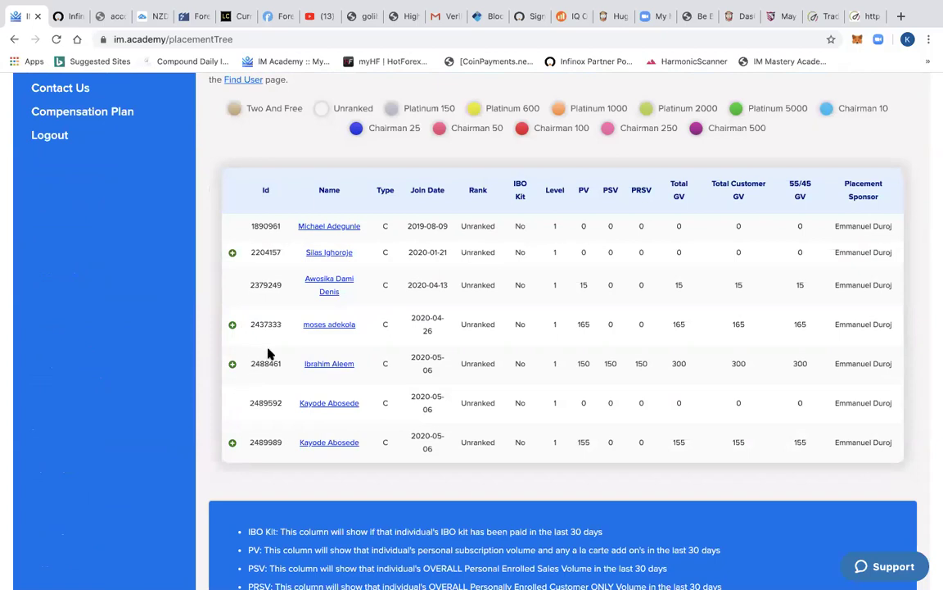
- Expand and then collapse the fourth level-1 member's downline
left_click(233, 325)
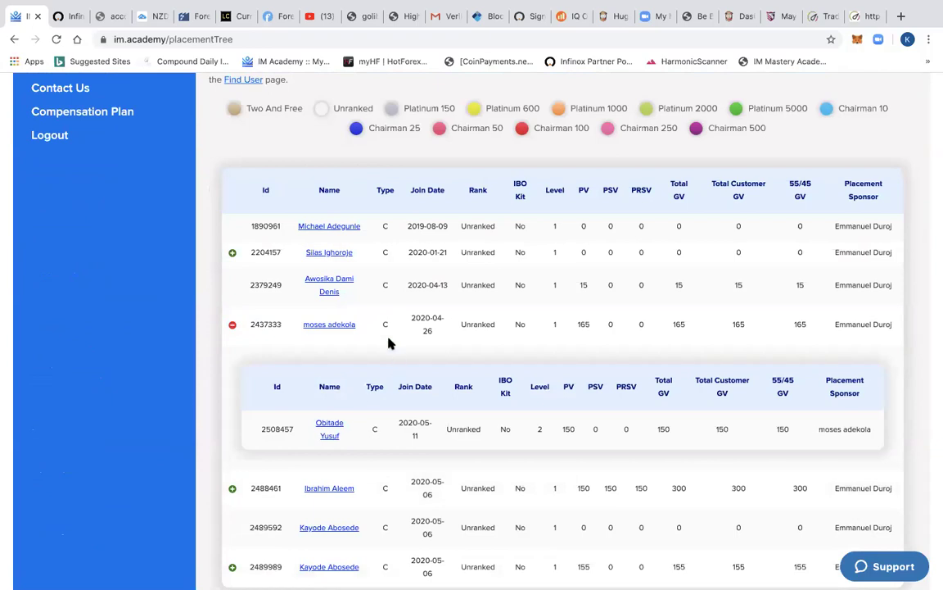
left_click(233, 326)
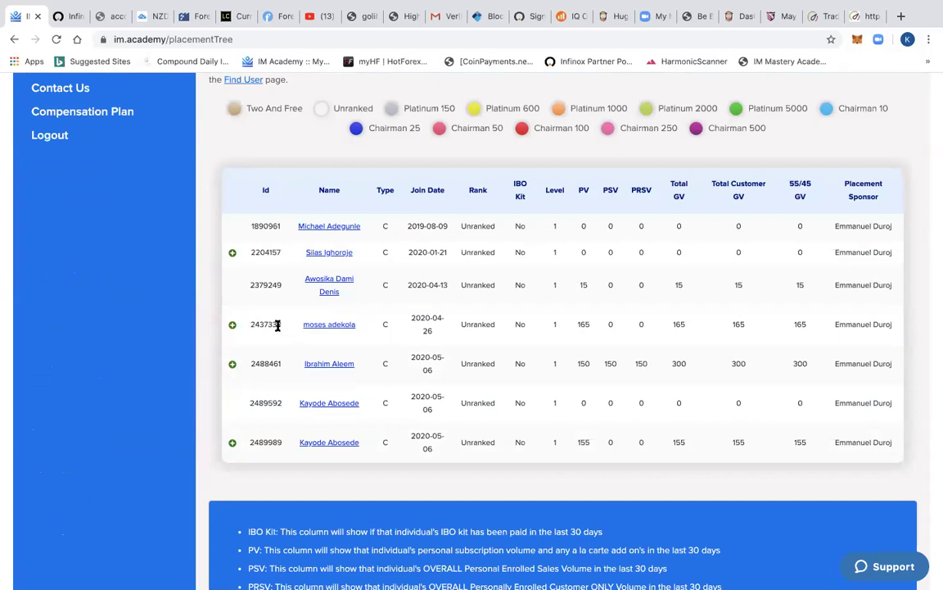
scroll(242, 326, "up", 5)
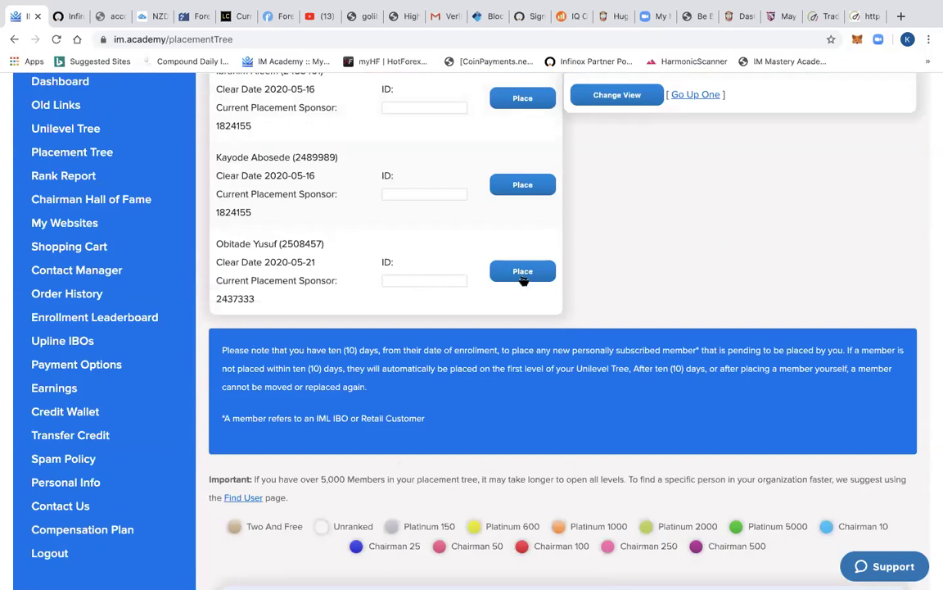
- Expand the fifth member's branch to see its Unranked 150 PV level-2 member, then collapse it
scroll(270, 397, "down", 2)
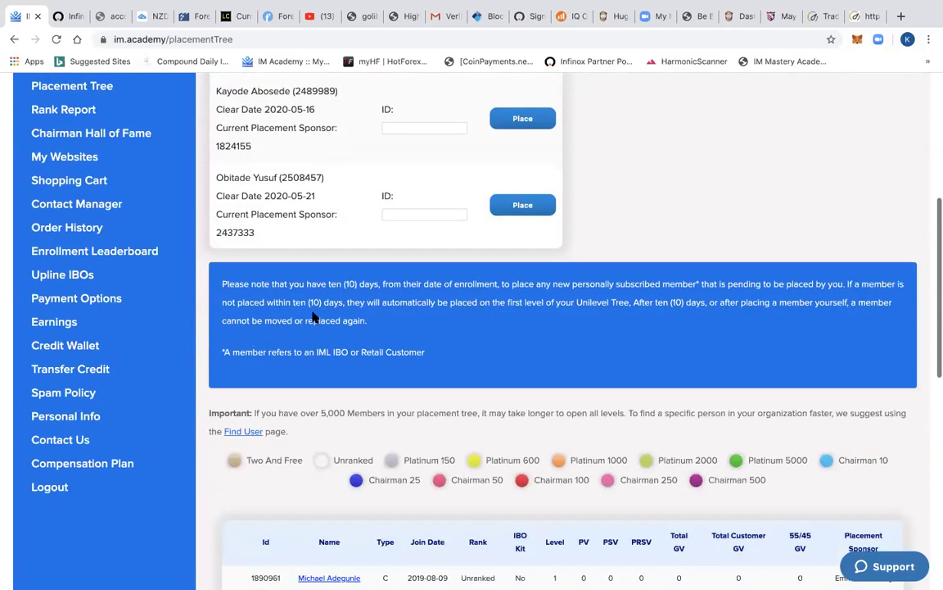
scroll(312, 317, "down", 5)
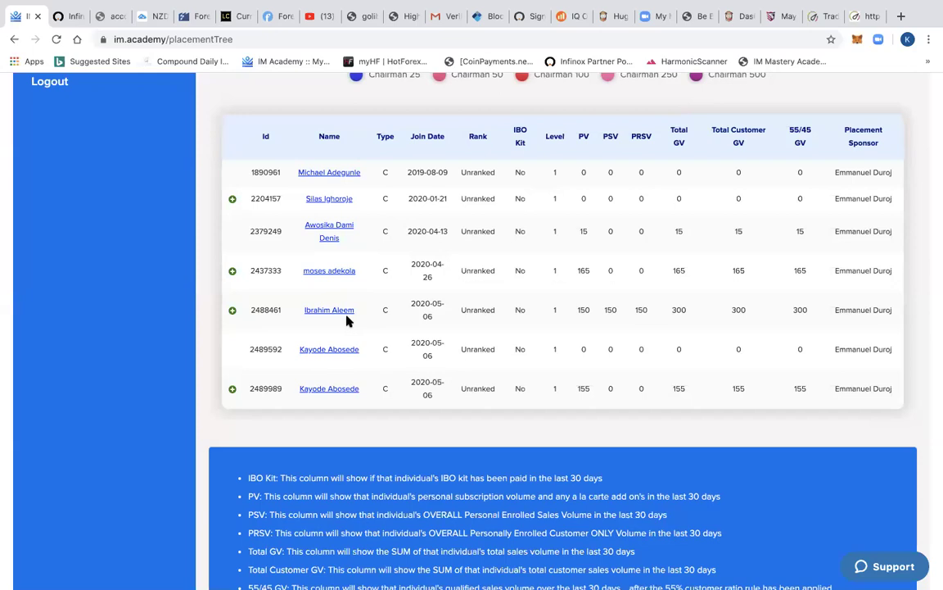
left_click(232, 311)
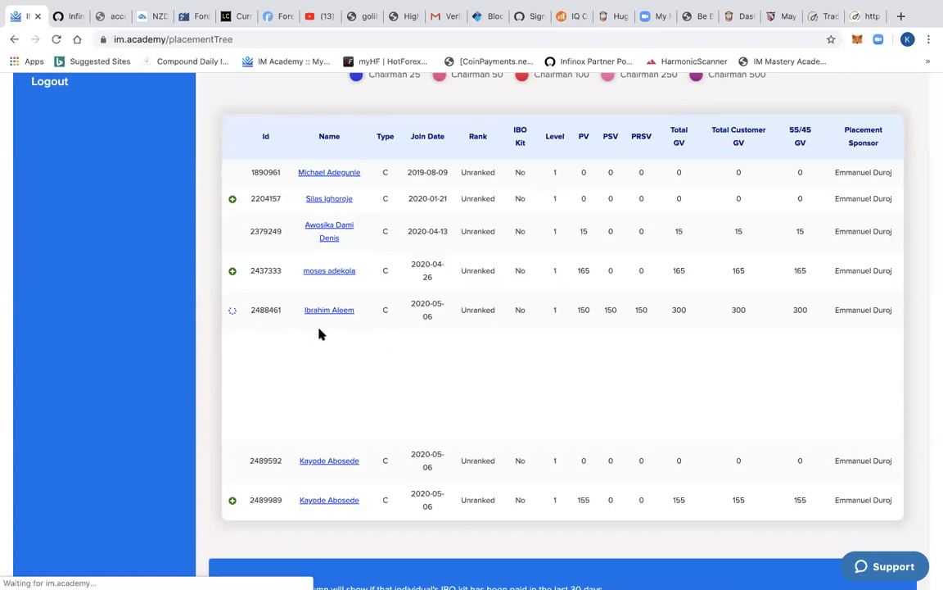
scroll(541, 322, "up", 1)
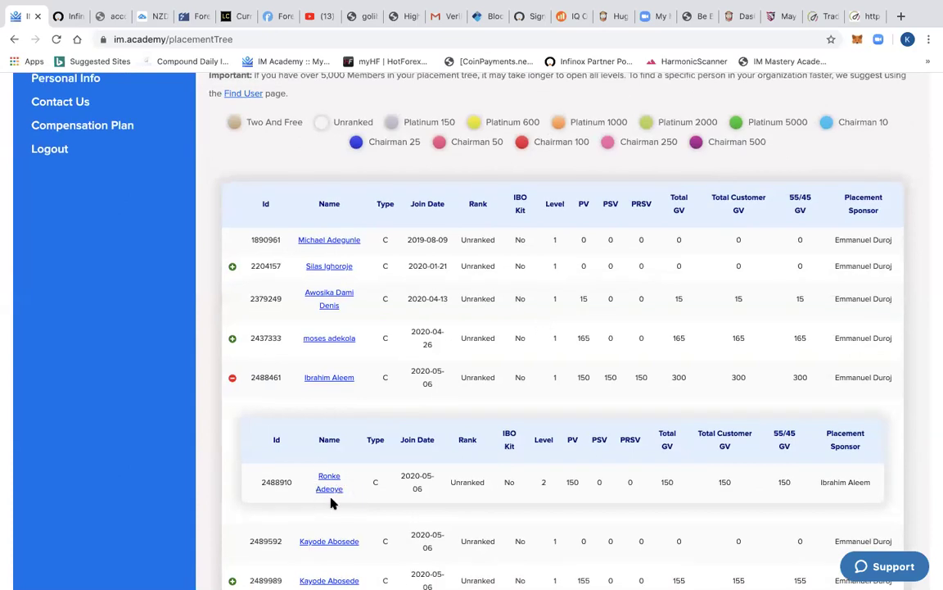
left_click(232, 378)
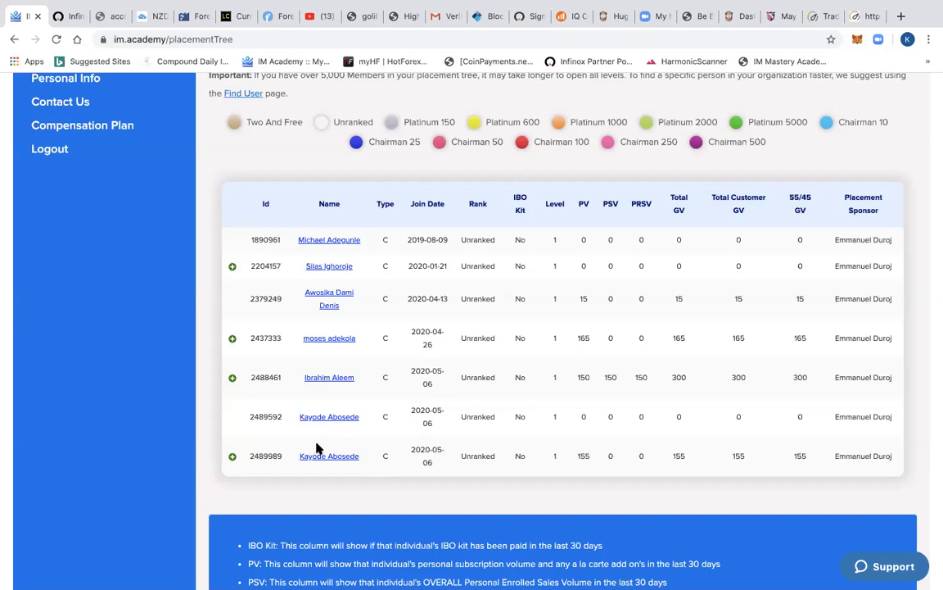
scroll(347, 358, "up", 1)
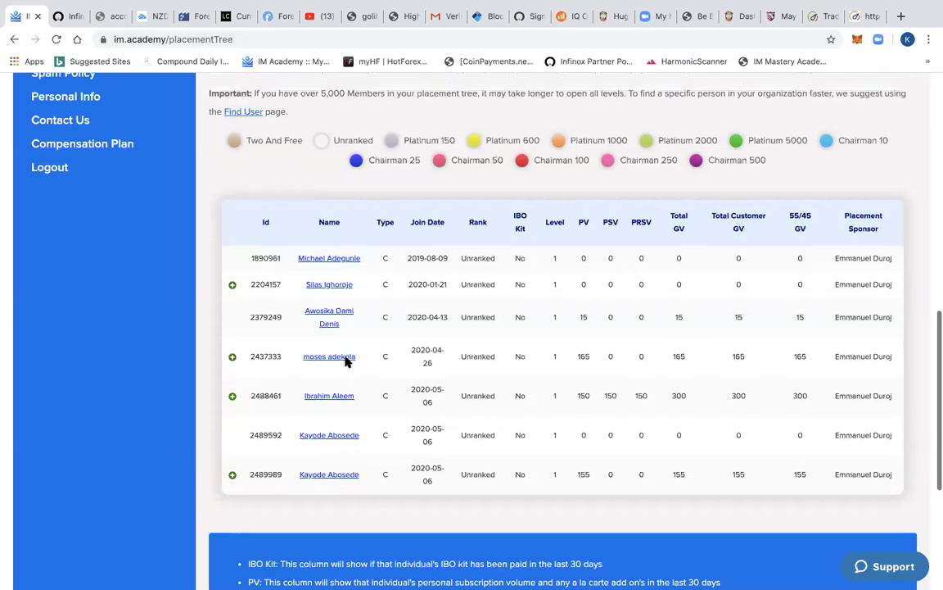
scroll(385, 284, "up", 3)
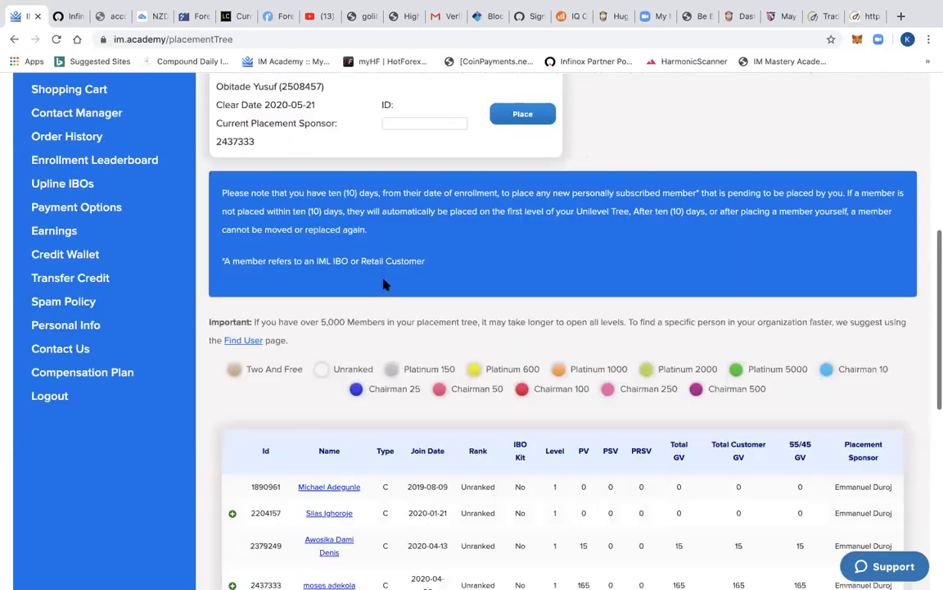
scroll(385, 284, "up", 3)
scroll(410, 172, "up", 1)
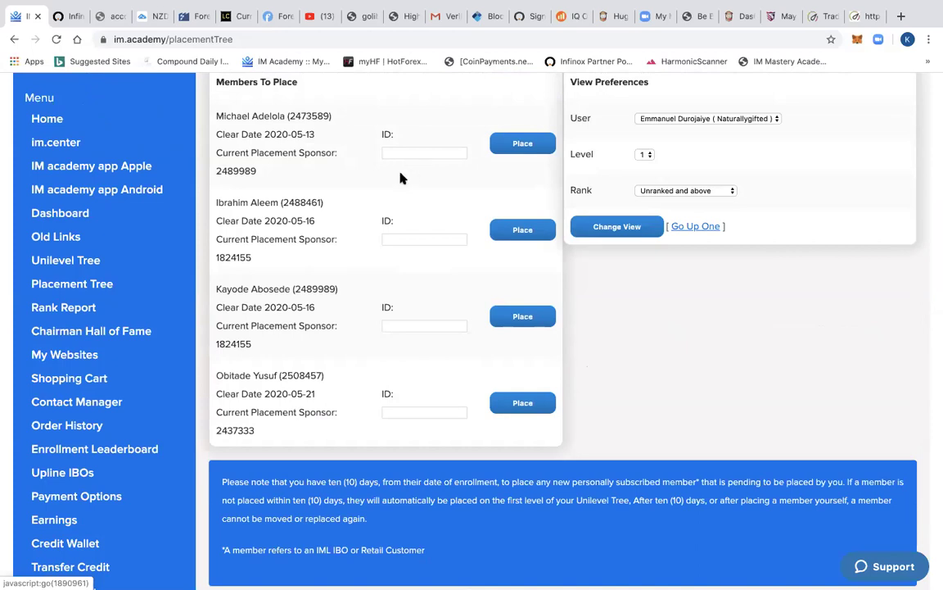
scroll(401, 178, "up", 4)
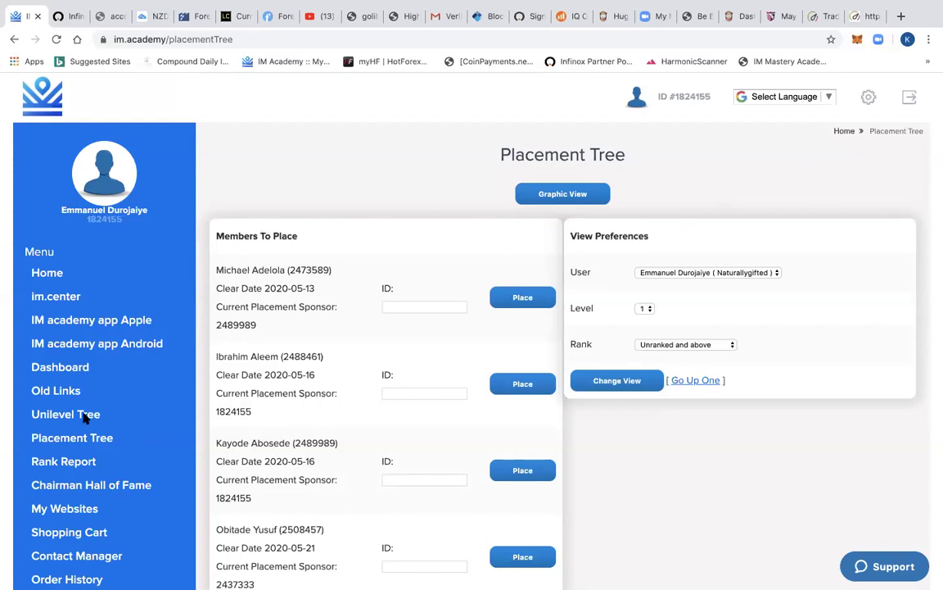
- From the Dashboard, open View Rank Details showing Platinum 600 requirements and the Weekly Rank Cheat Sheet
left_click(69, 368)
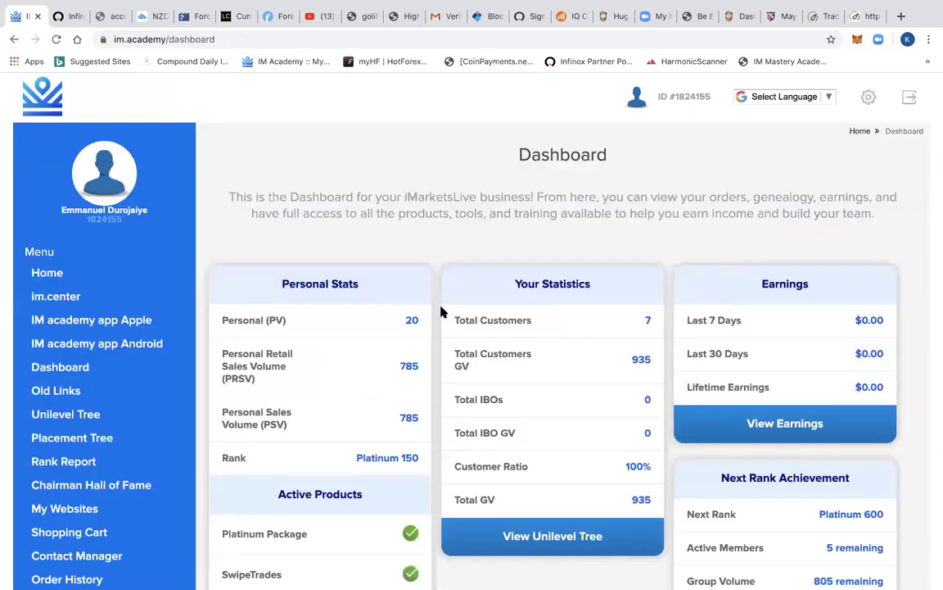
scroll(583, 334, "down", 1)
scroll(583, 334, "down", 4)
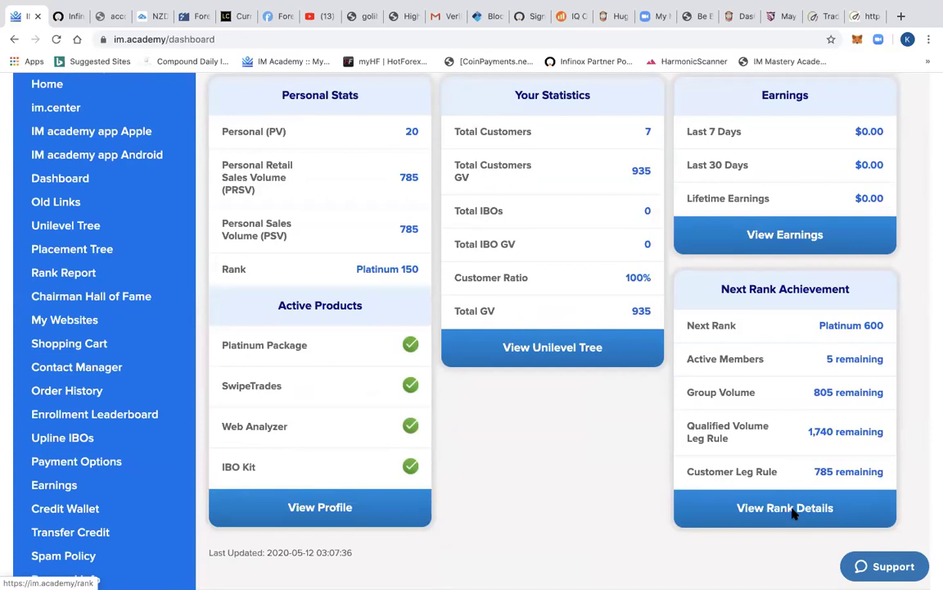
left_click(786, 508)
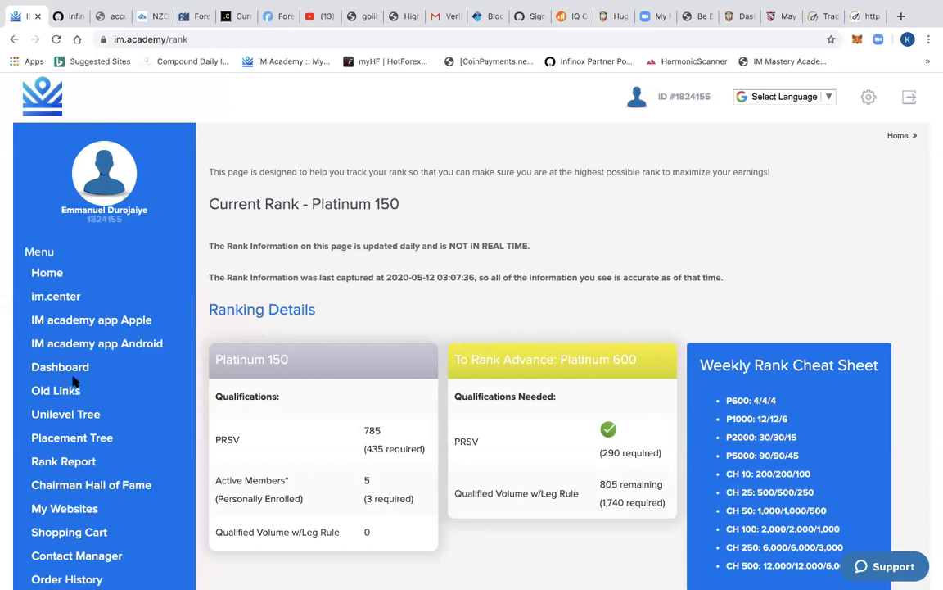
- Go back to the Placement Tree page, then log out of the current account
left_click(89, 440)
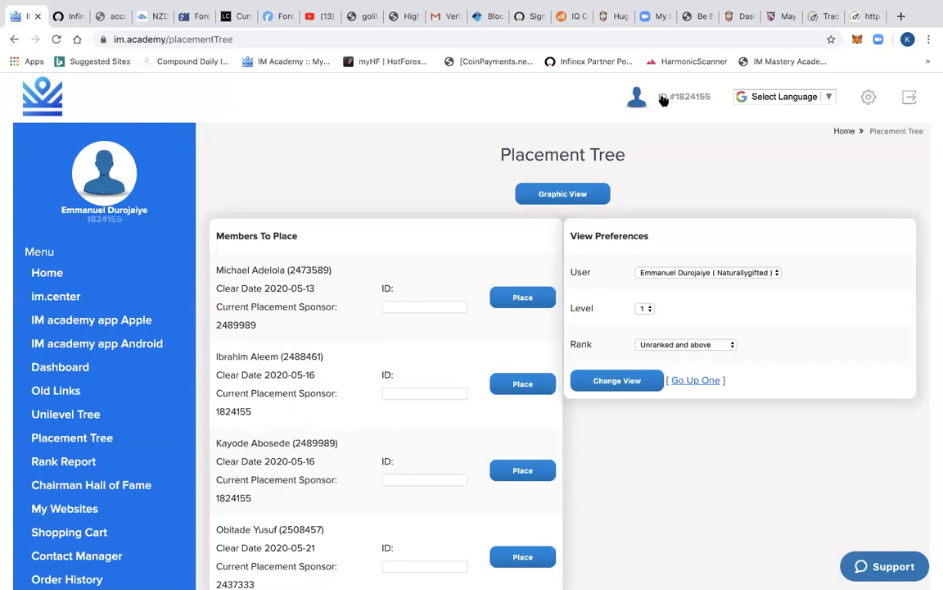
left_click(912, 98)
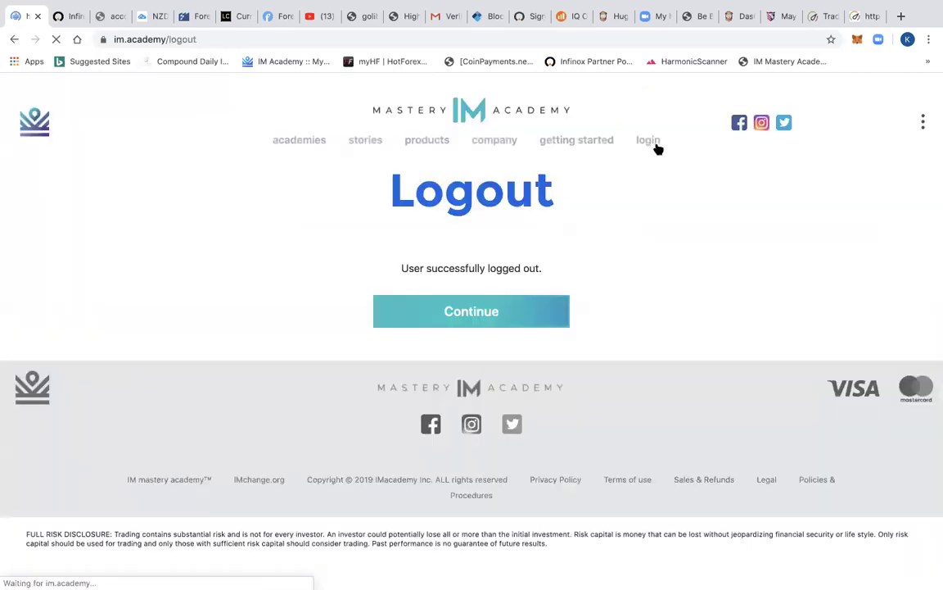
- Sign in to the other member account with a saved browser login and view its welcome page
left_click(657, 147)
double_click(655, 261)
type("K")
key("Down")
key("Down")
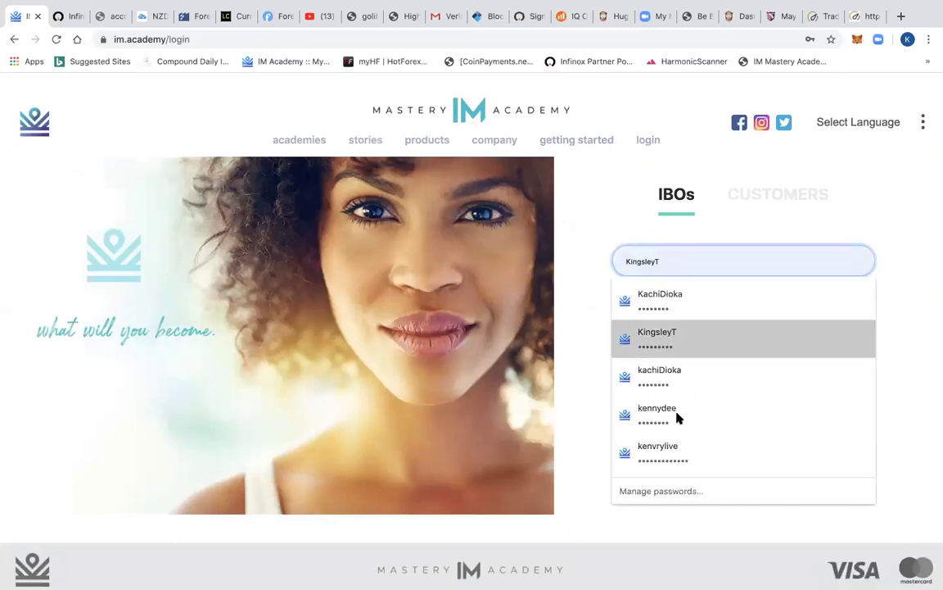
left_click(660, 456)
left_click(755, 436)
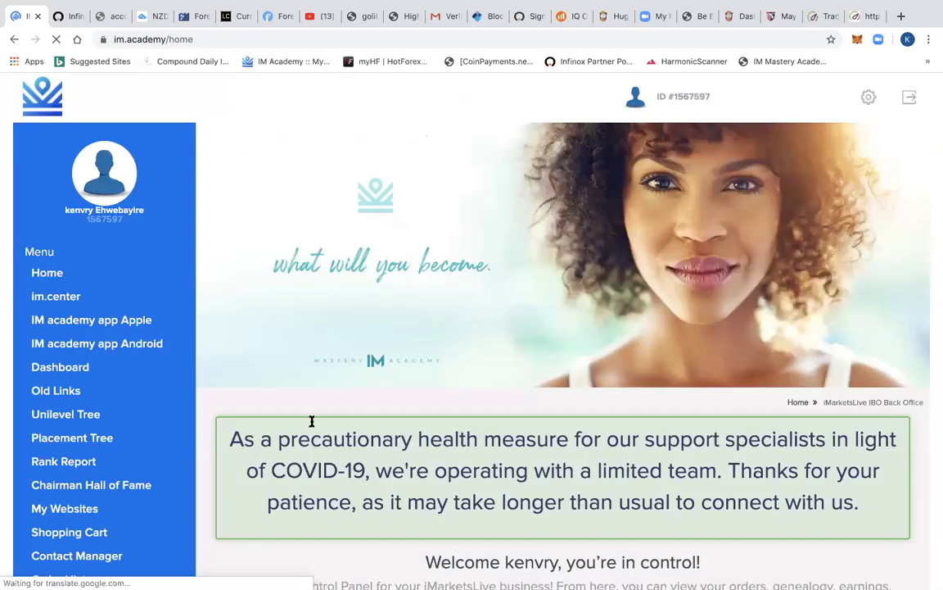
scroll(78, 328, "down", 3)
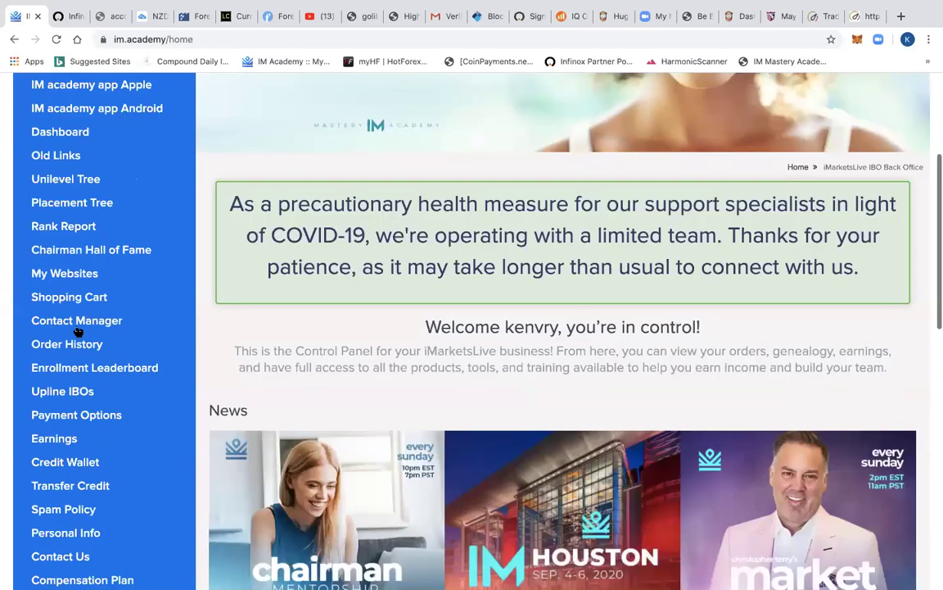
scroll(78, 330, "up", 3)
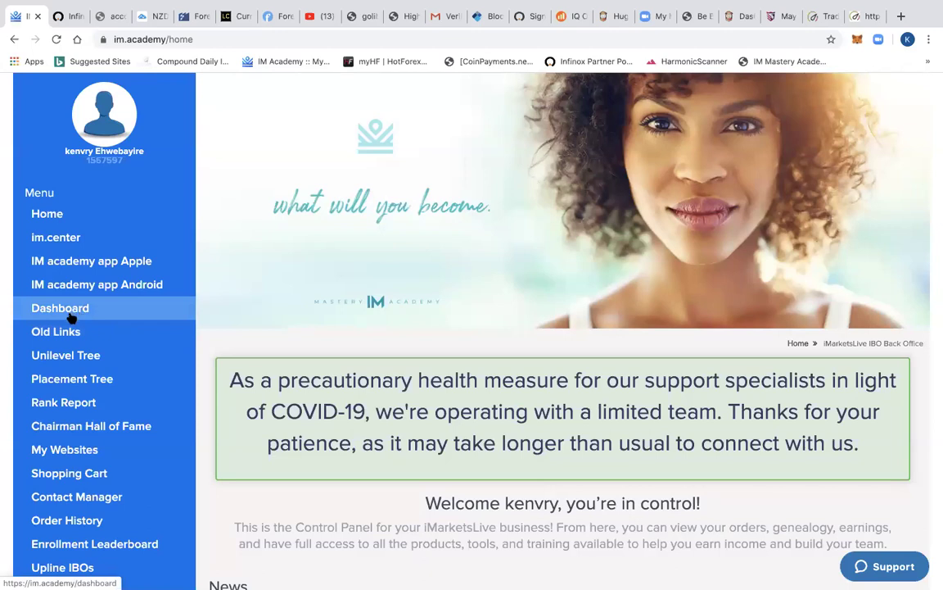
- Open the Placement Tree for the newly signed-in account
left_click(83, 385)
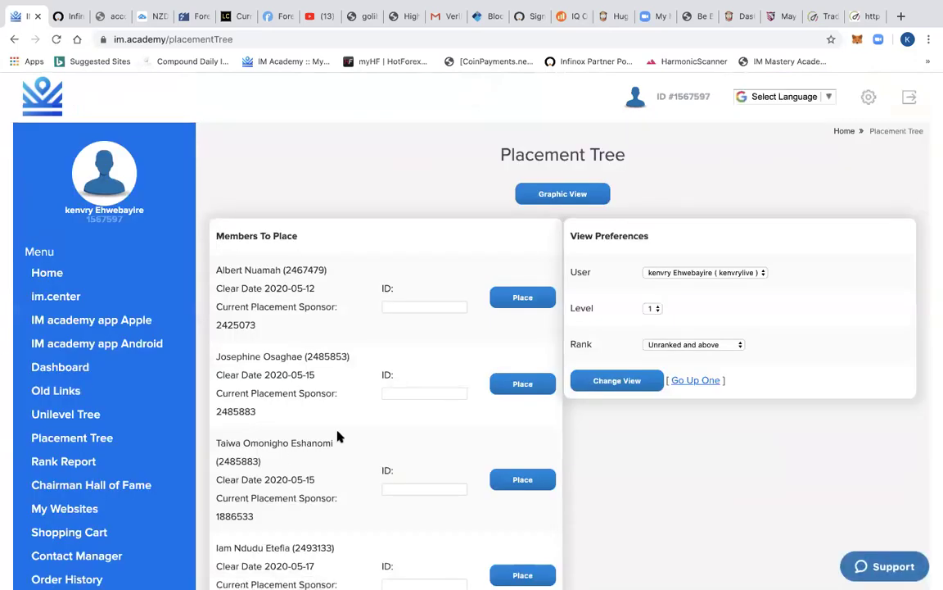
scroll(339, 436, "down", 2)
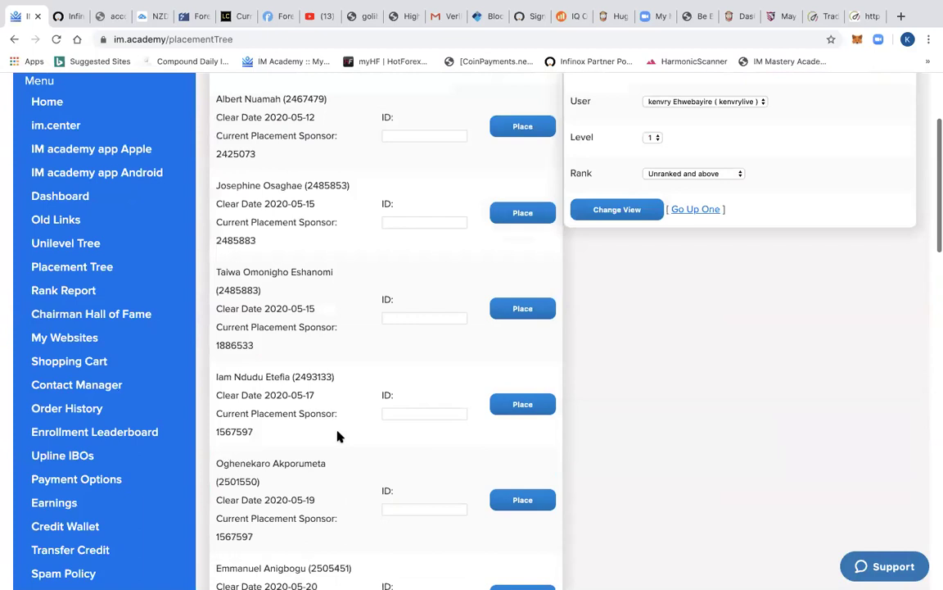
scroll(340, 436, "down", 1)
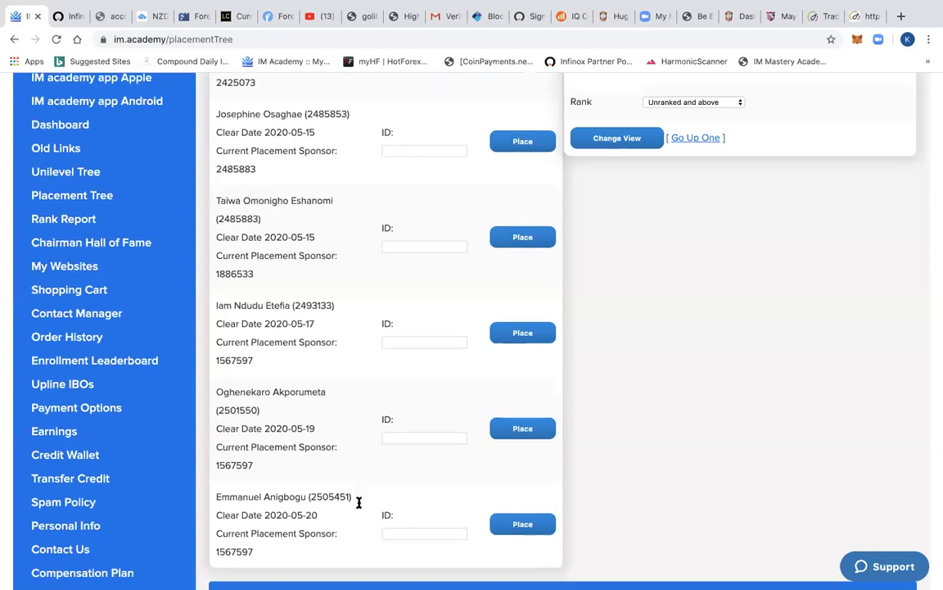
scroll(358, 506, "down", 3)
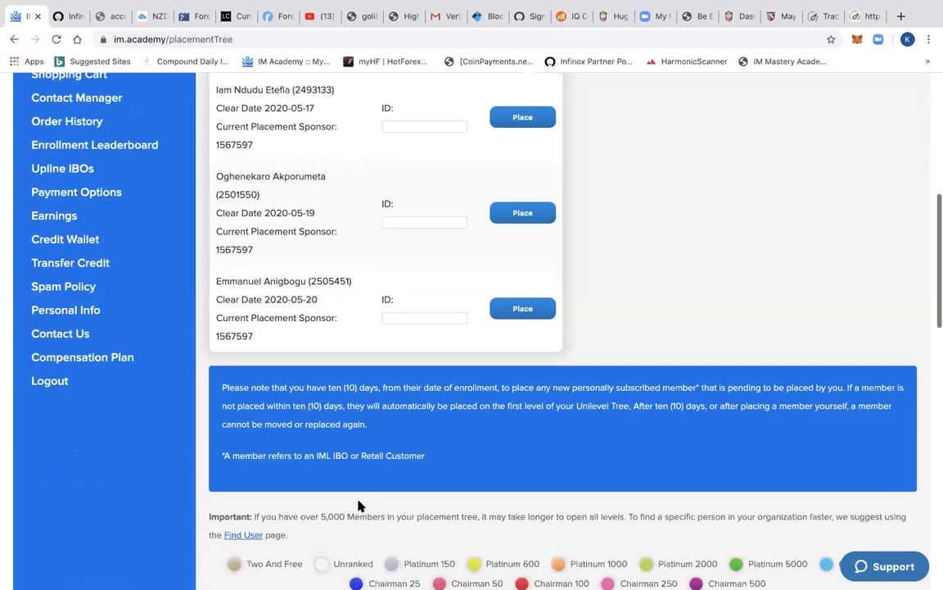
scroll(358, 506, "up", 2)
scroll(357, 506, "up", 4)
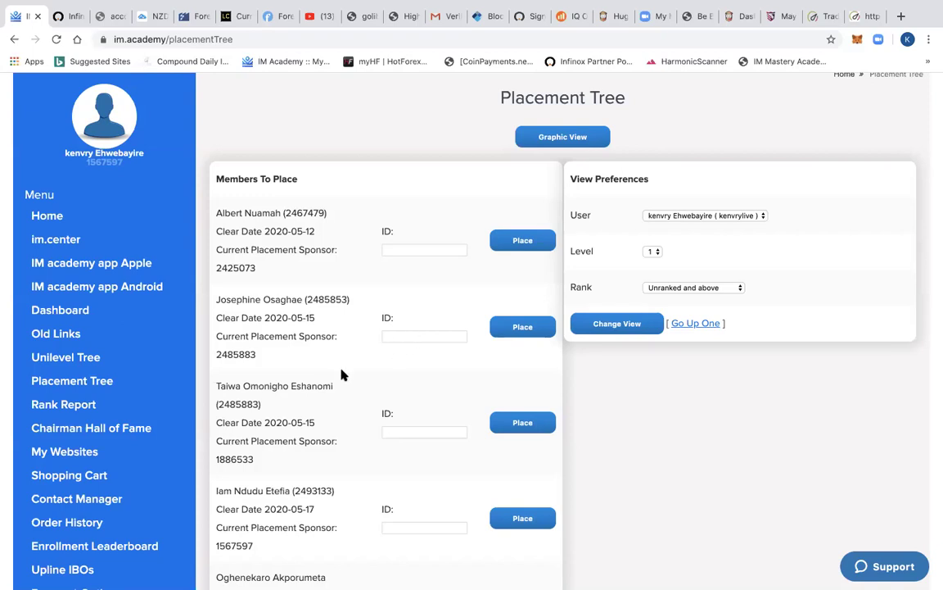
scroll(342, 374, "down", 1)
scroll(343, 374, "down", 5)
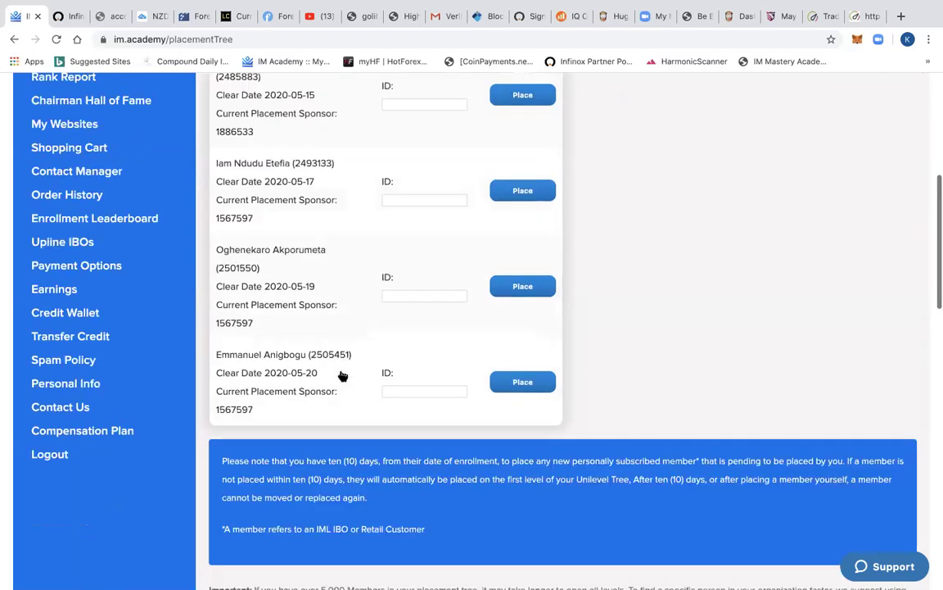
scroll(342, 374, "down", 10)
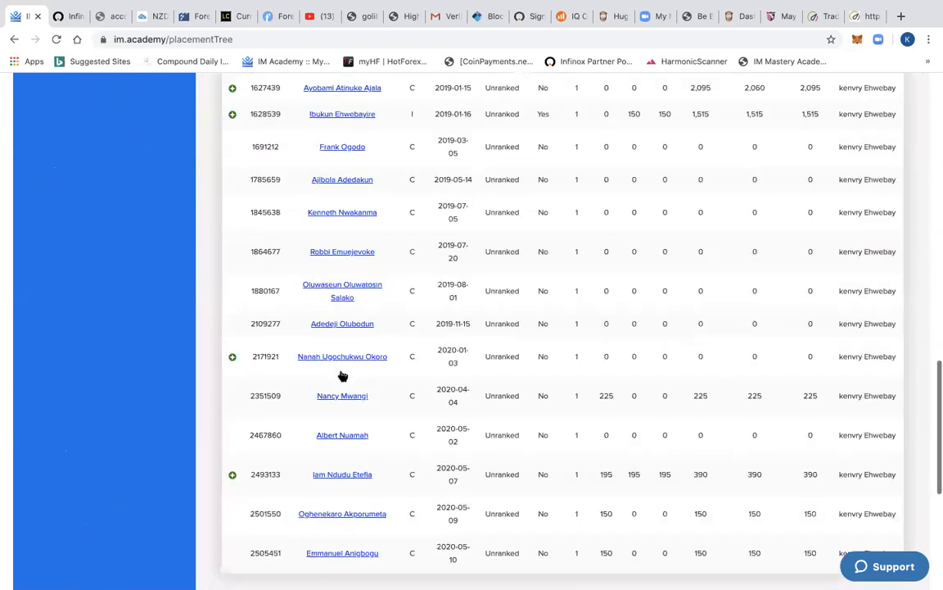
scroll(366, 345, "down", 1)
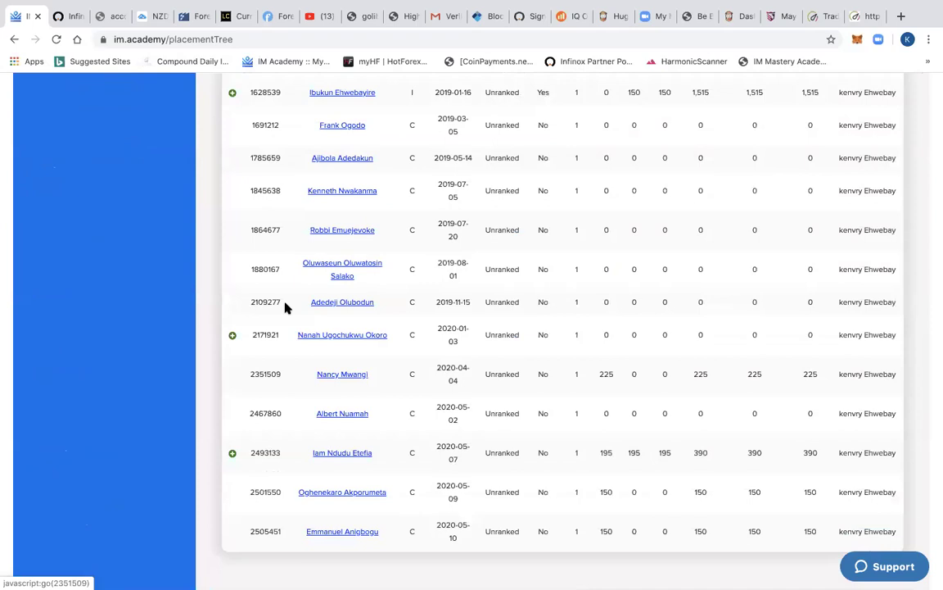
scroll(331, 233, "up", 1)
scroll(344, 262, "up", 3)
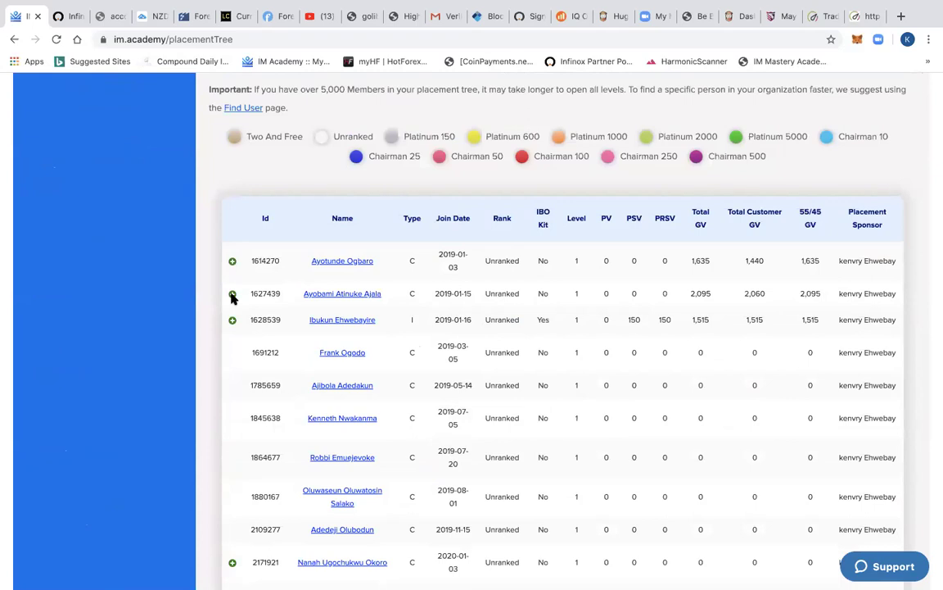
- Expand the second level-1 member, the Platinum 600 member, and the first level-3 member
left_click(232, 295)
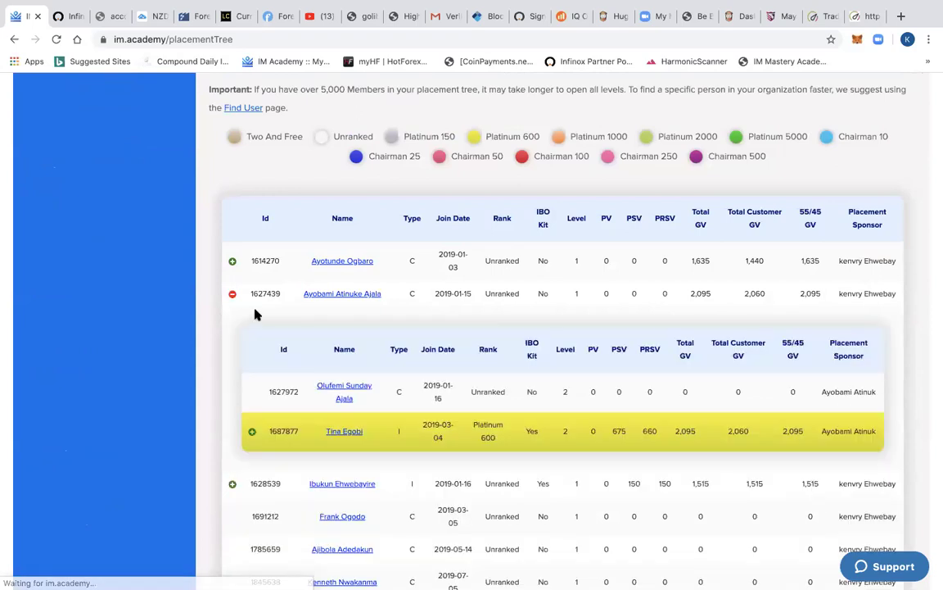
scroll(255, 309, "down", 2)
left_click(252, 301)
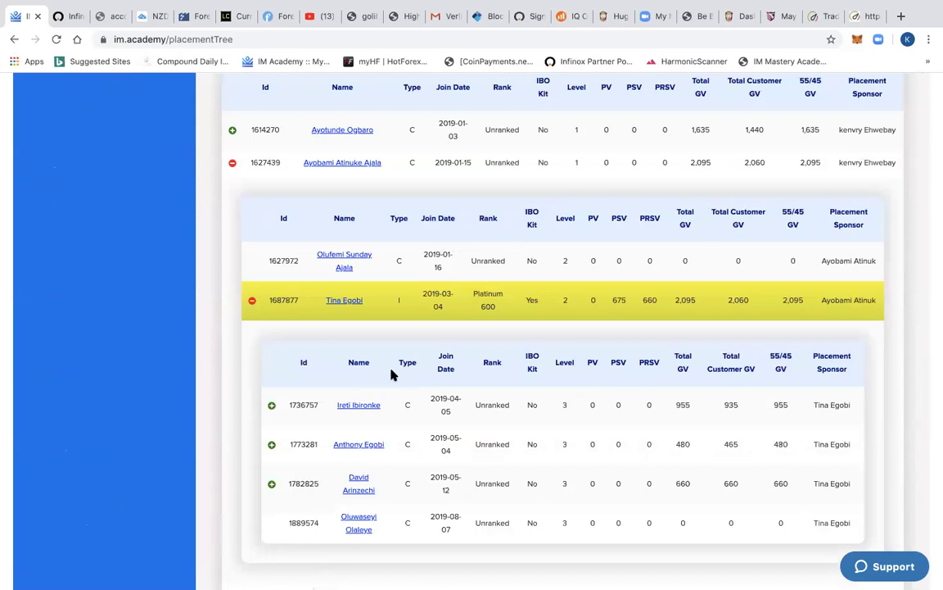
scroll(391, 373, "down", 2)
scroll(271, 250, "down", 1)
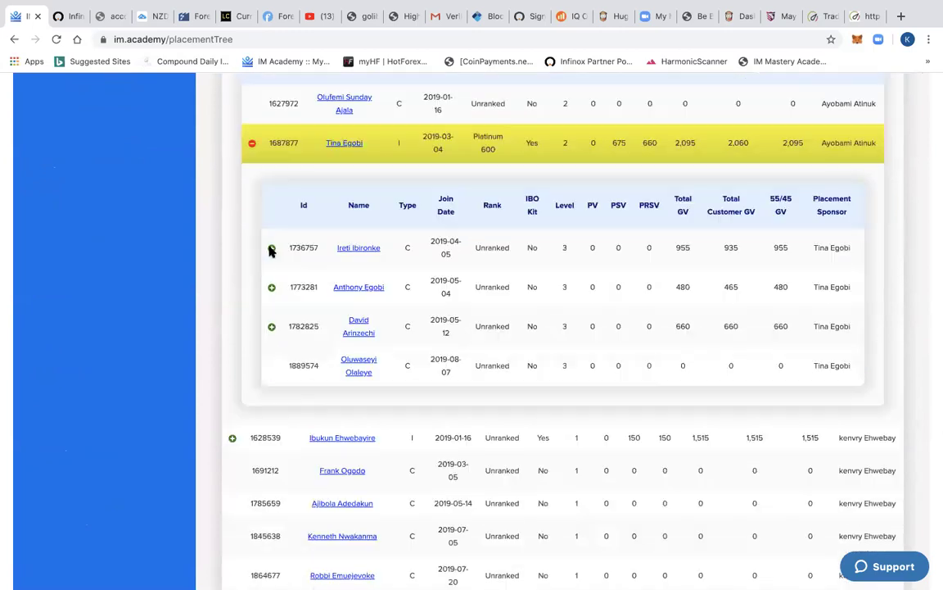
left_click(271, 249)
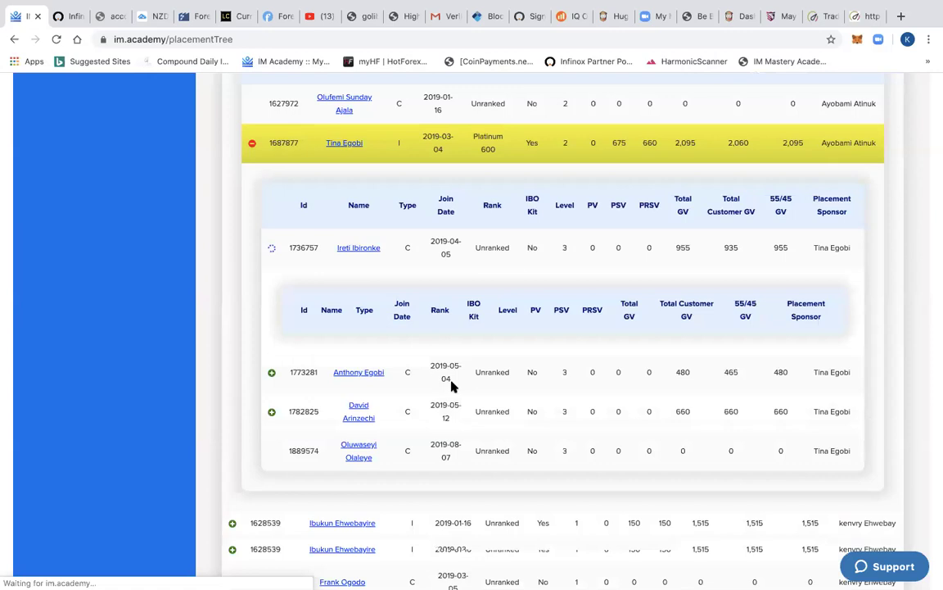
- Expand the first level-4 member and the Platinum 150 member to reveal seven level-6 members
scroll(426, 385, "down", 1)
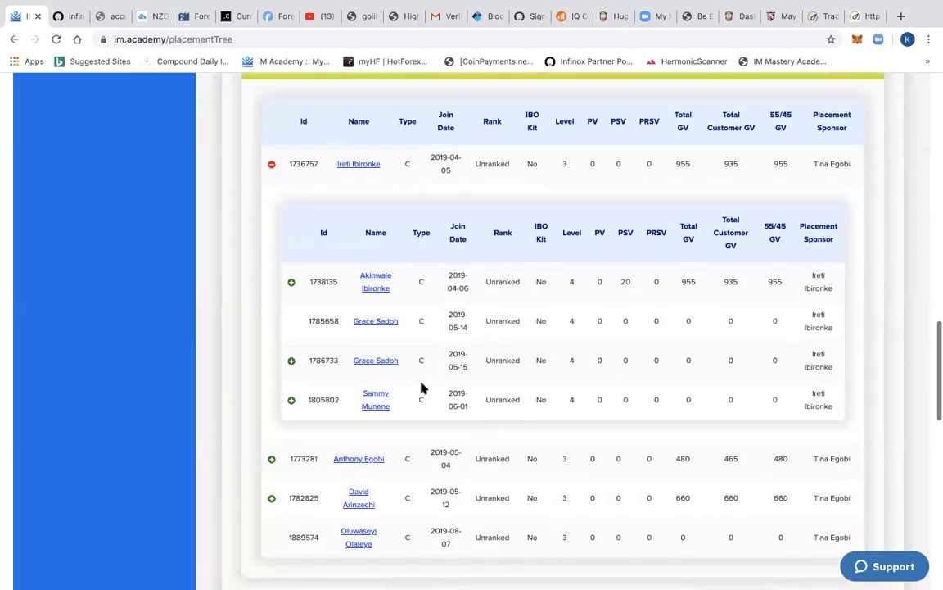
scroll(423, 387, "down", 1)
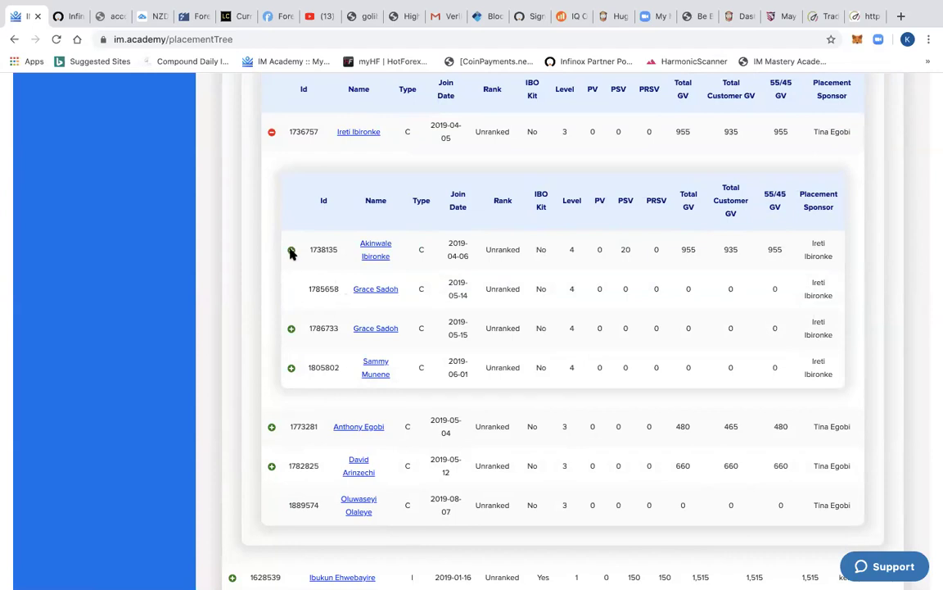
left_click(291, 251)
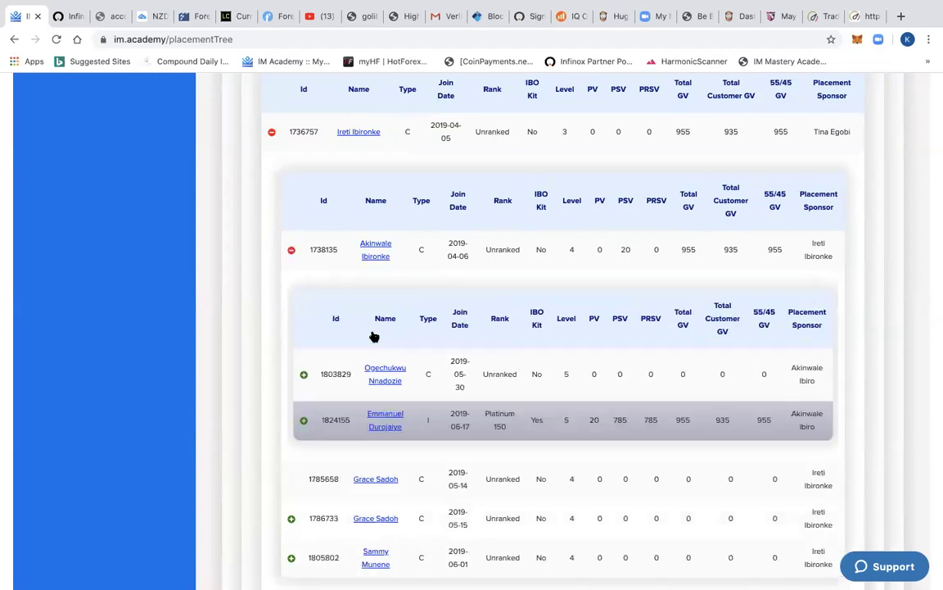
scroll(319, 350, "down", 1)
left_click(303, 343)
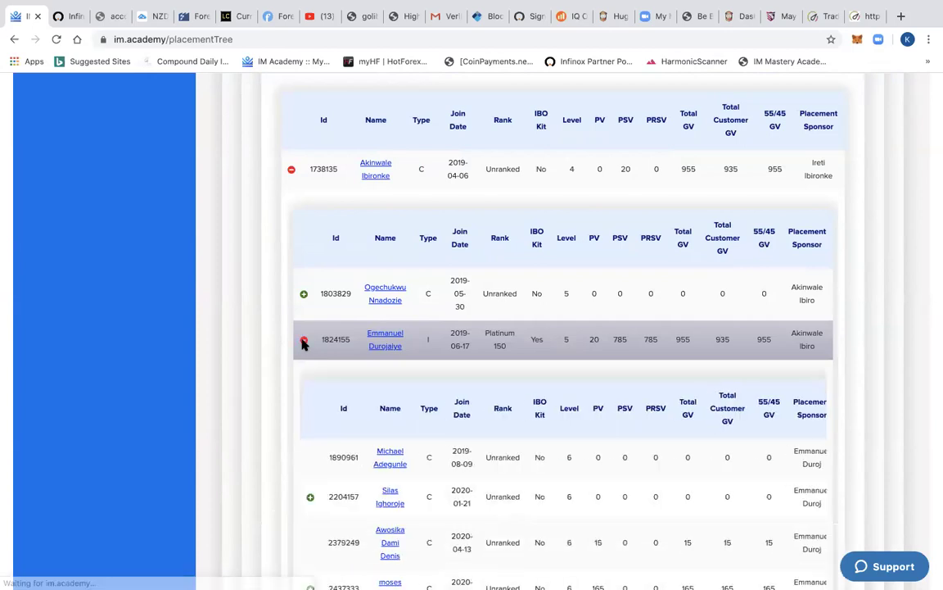
scroll(368, 379, "down", 1)
scroll(368, 380, "down", 1)
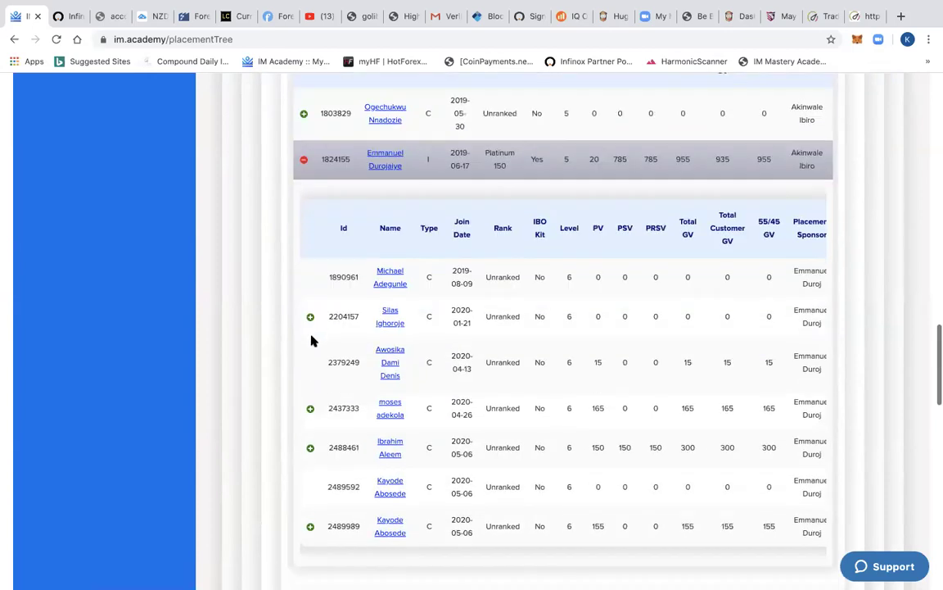
scroll(331, 390, "down", 1)
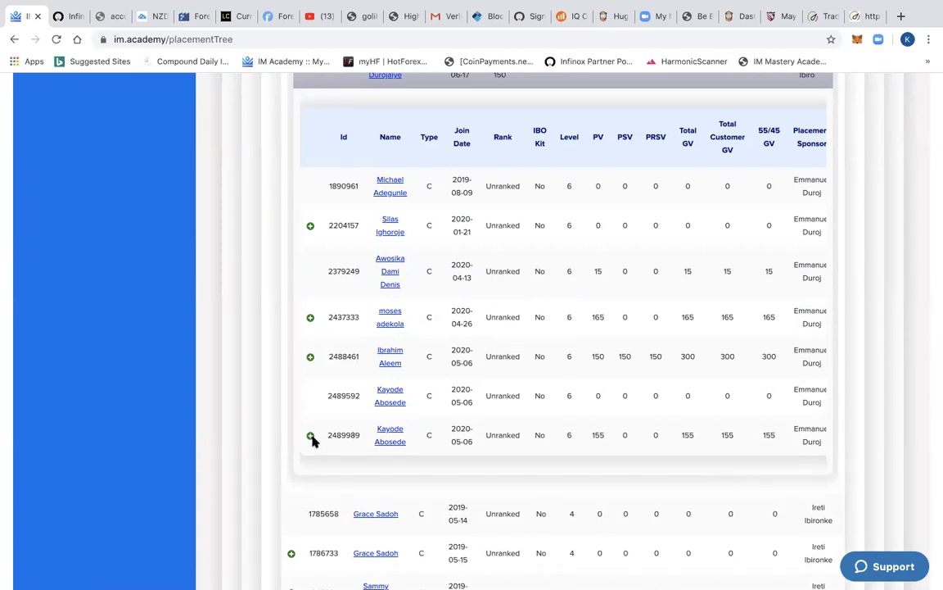
- Expand the last level-6 member to show its 150 PV level-7 member, then collapse Platinum 150's branch
left_click(311, 436)
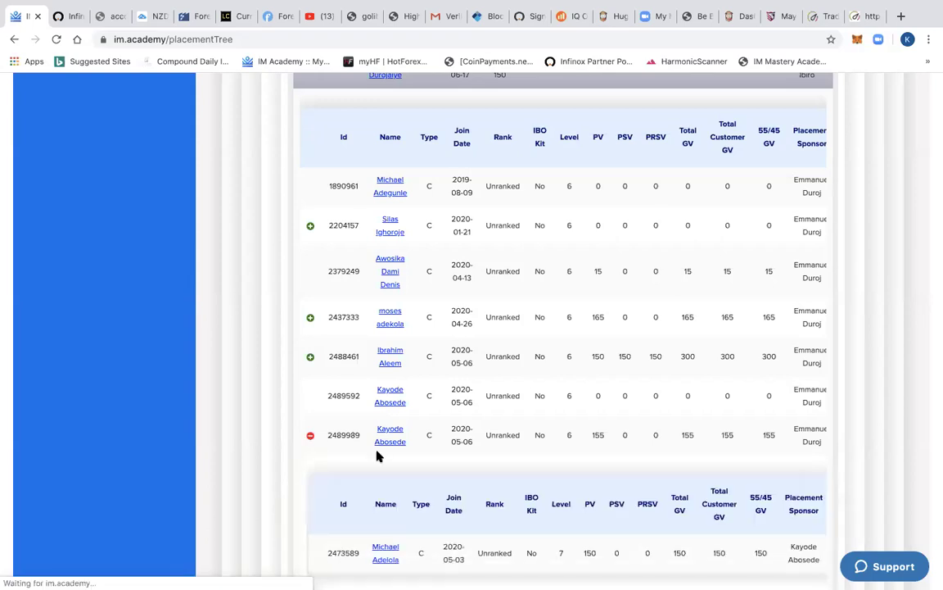
scroll(378, 455, "down", 3)
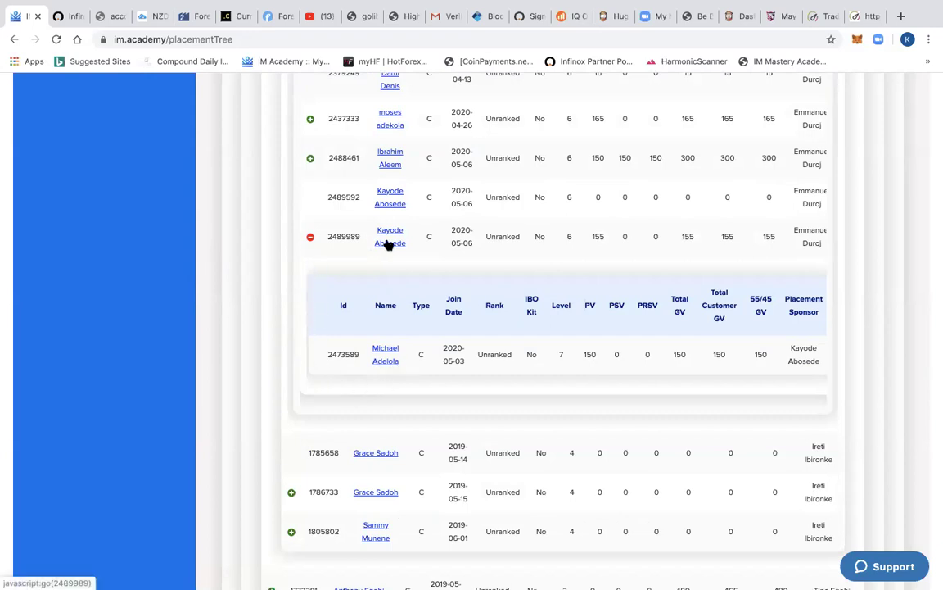
scroll(412, 259, "up", 1)
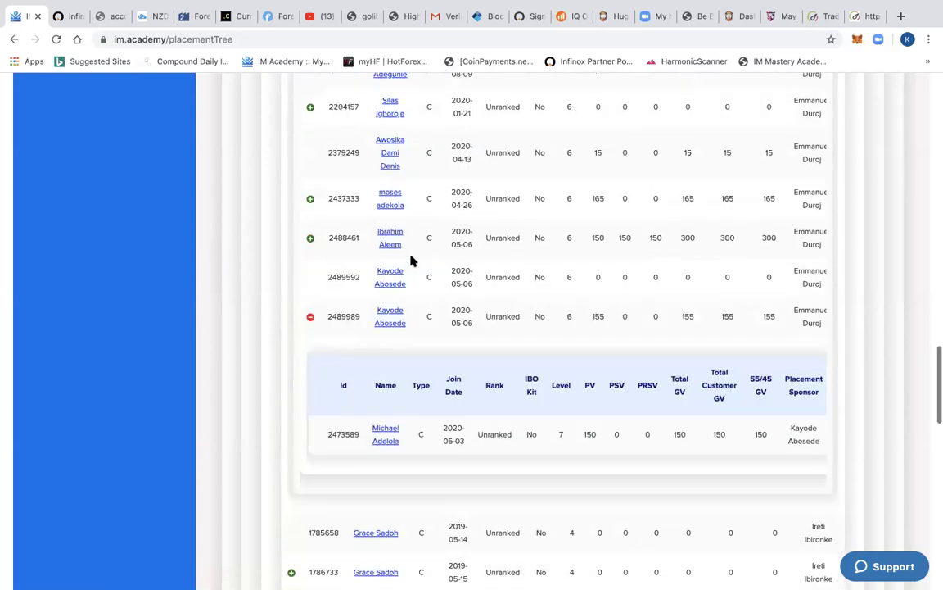
scroll(411, 261, "up", 1)
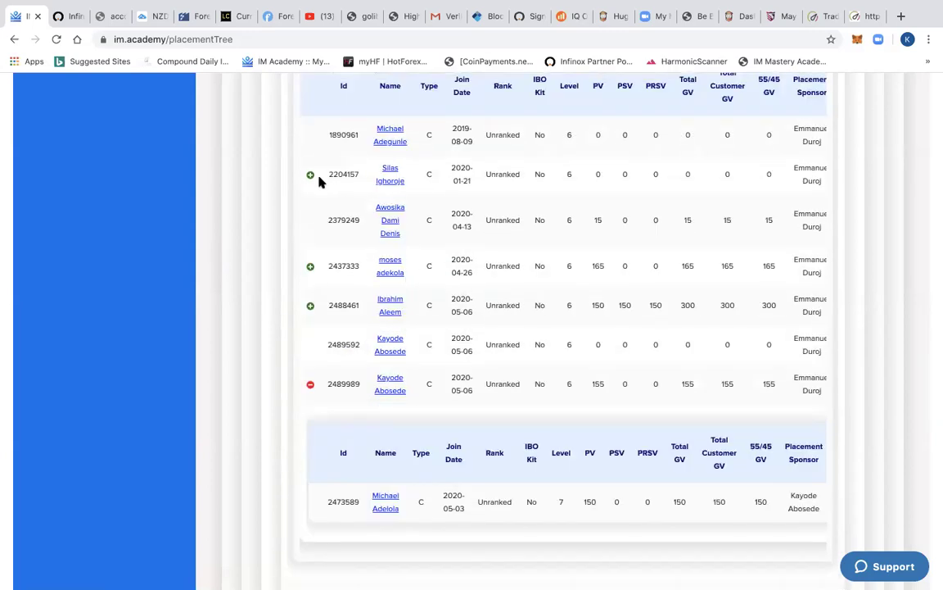
scroll(319, 181, "up", 2)
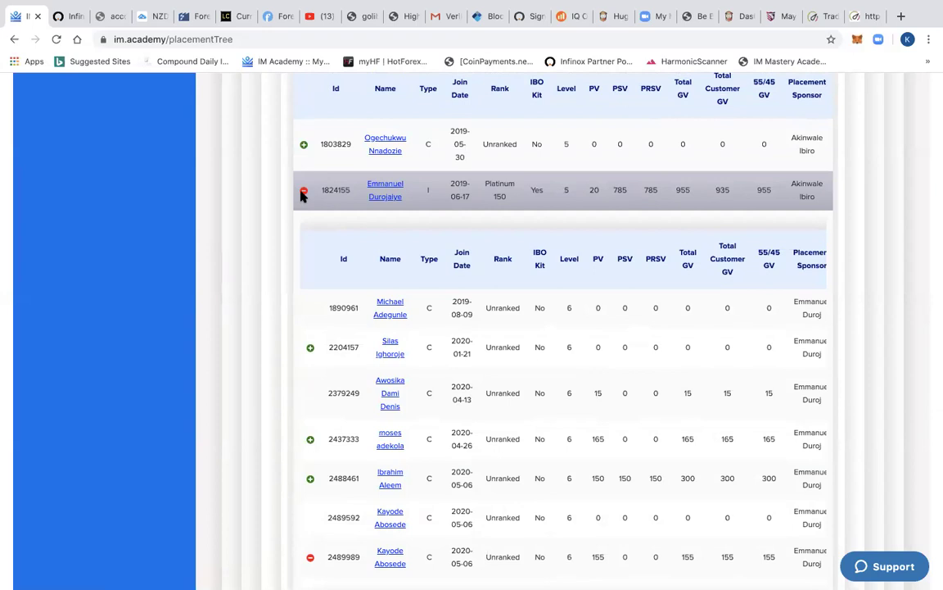
left_click(303, 192)
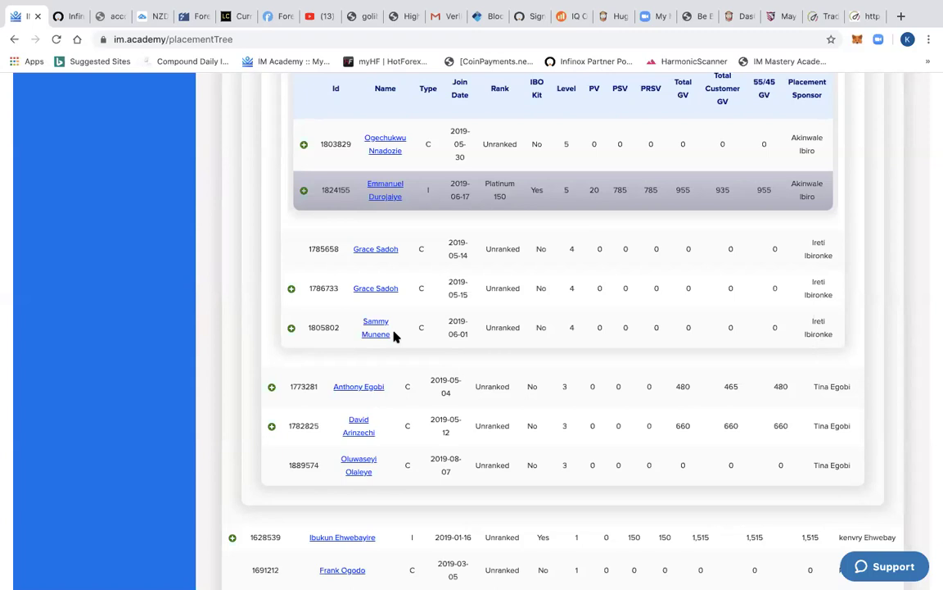
- Go to the Dashboard and review personal stats, team statistics, earnings and Platinum 2000 progress
scroll(394, 332, "up", 6)
scroll(384, 328, "up", 3)
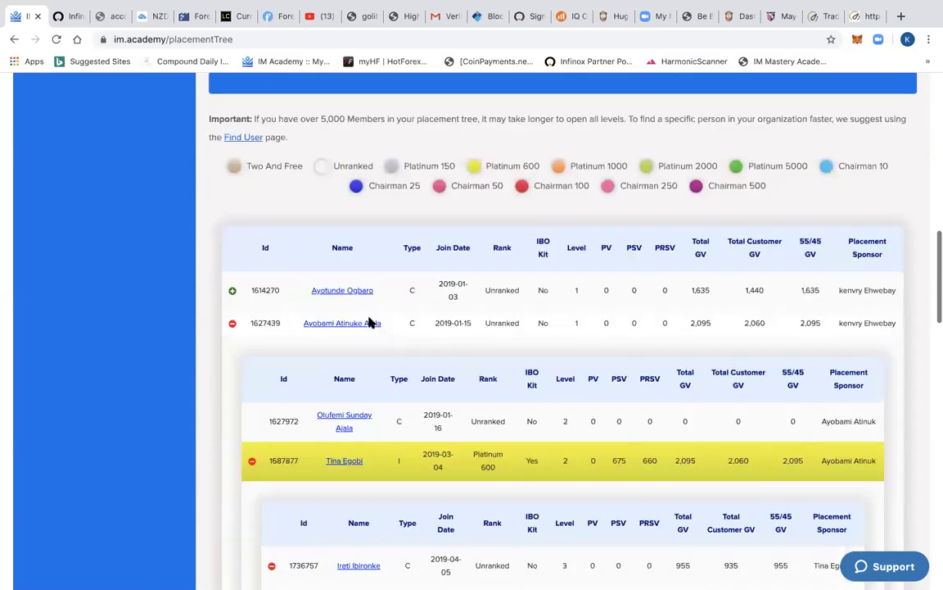
scroll(622, 237, "down", 3)
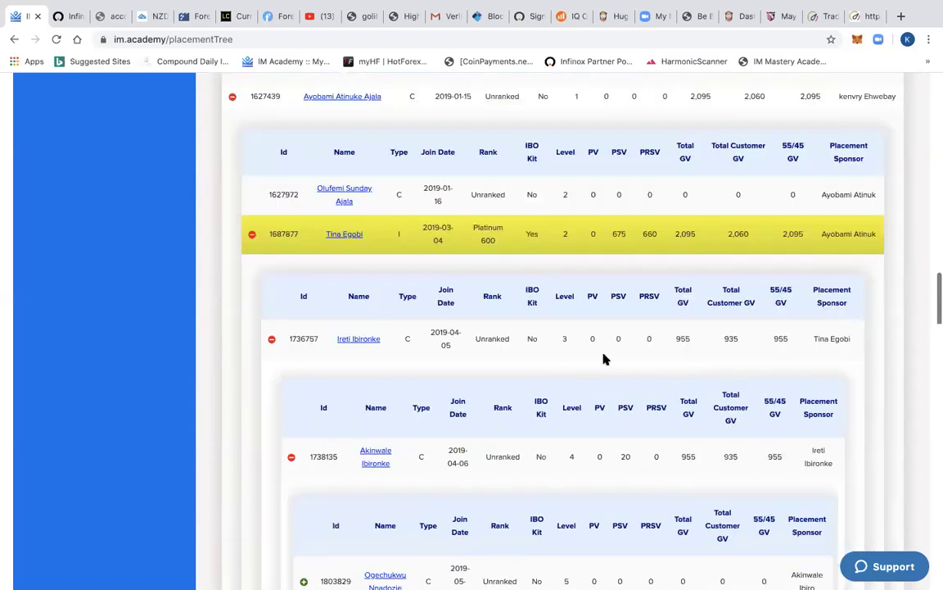
scroll(489, 249, "up", 1)
scroll(67, 221, "up", 8)
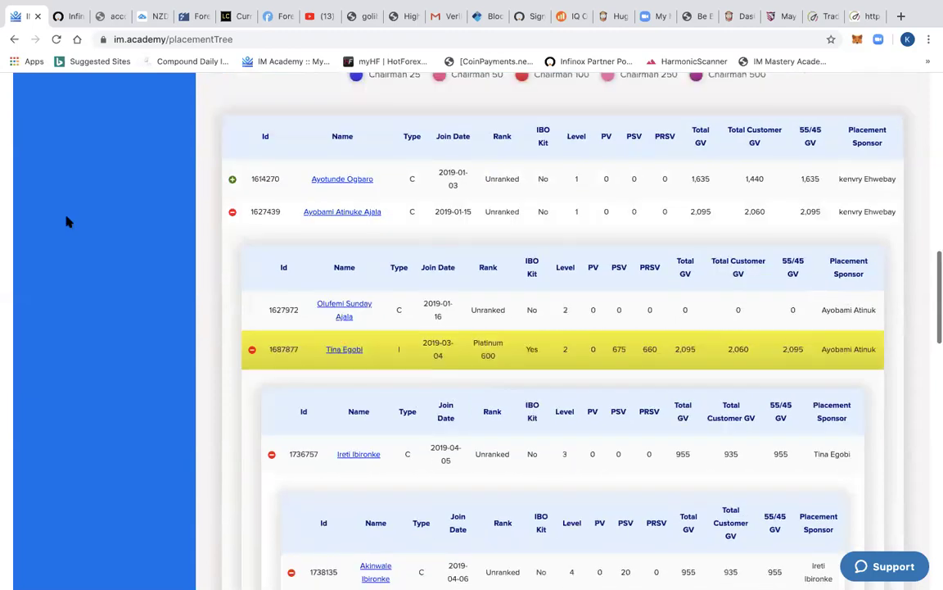
scroll(94, 201, "up", 6)
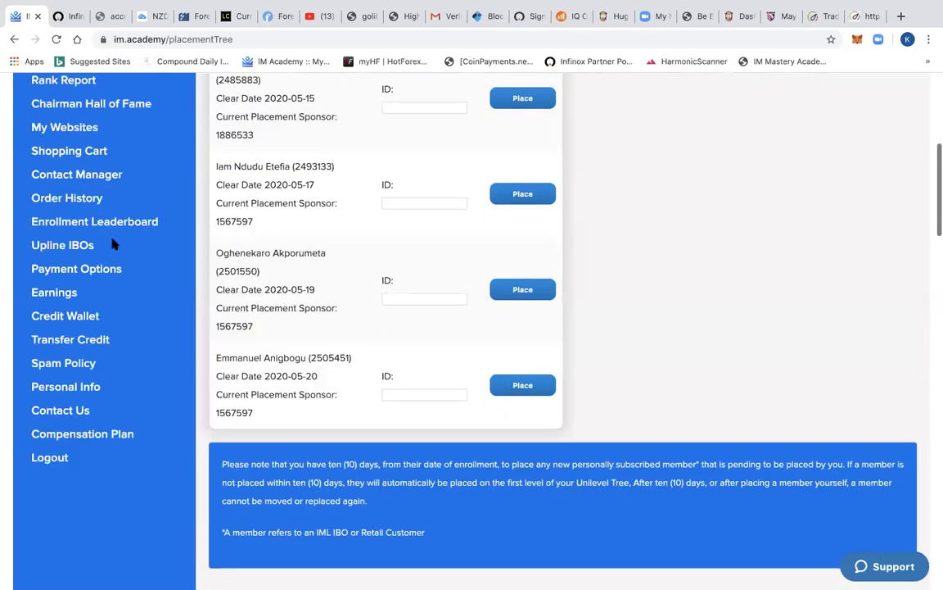
scroll(76, 173, "down", 3)
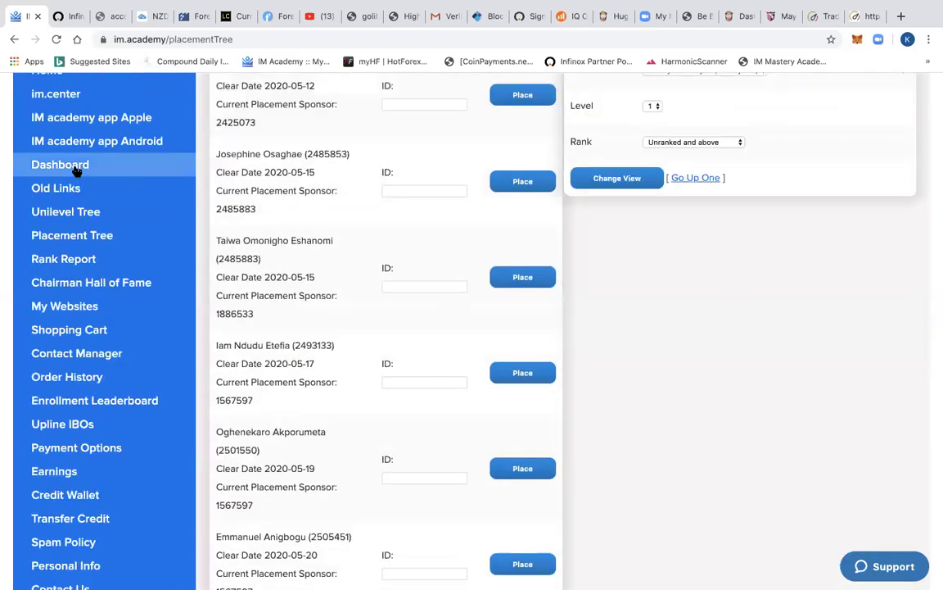
left_click(76, 166)
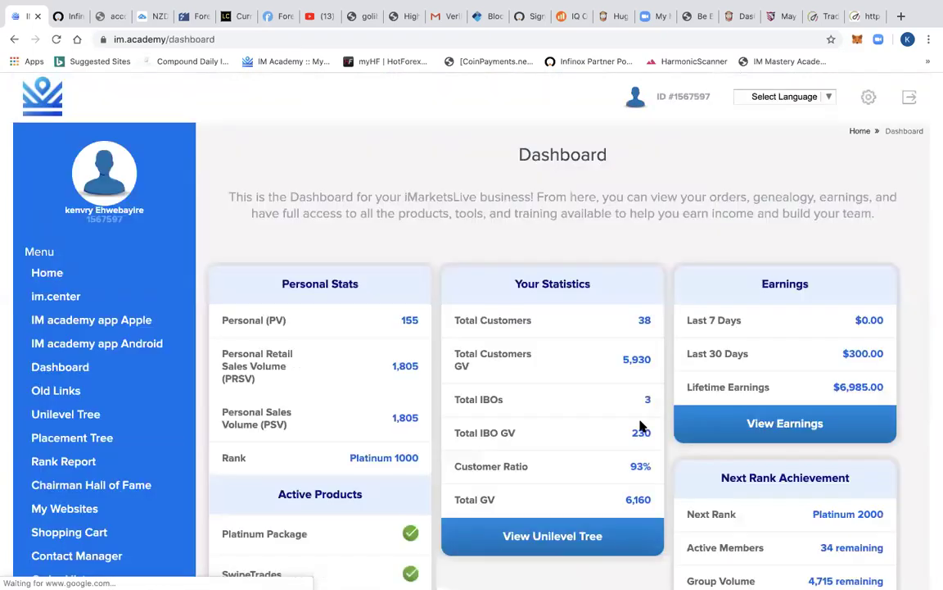
scroll(639, 246, "down", 2)
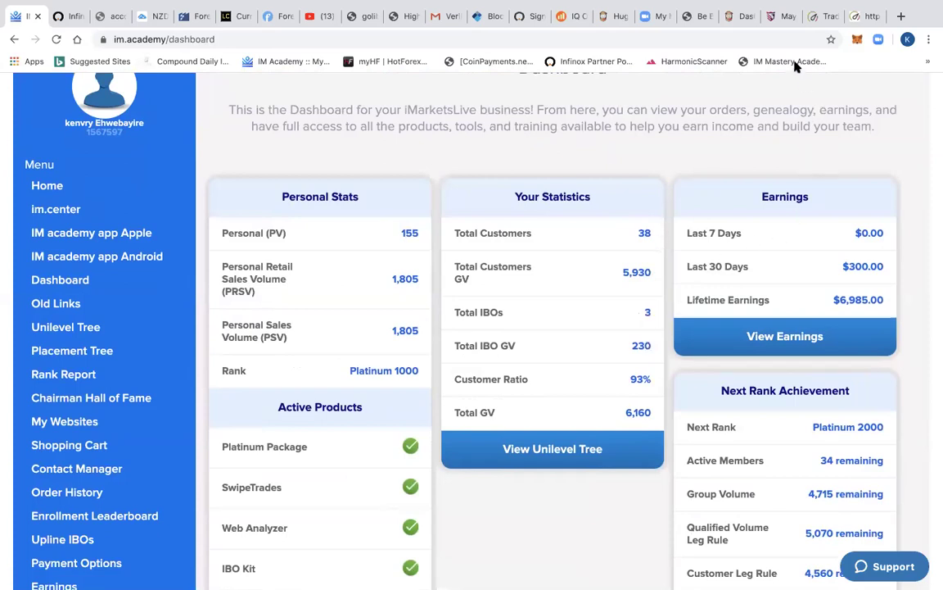
scroll(825, 456, "down", 2)
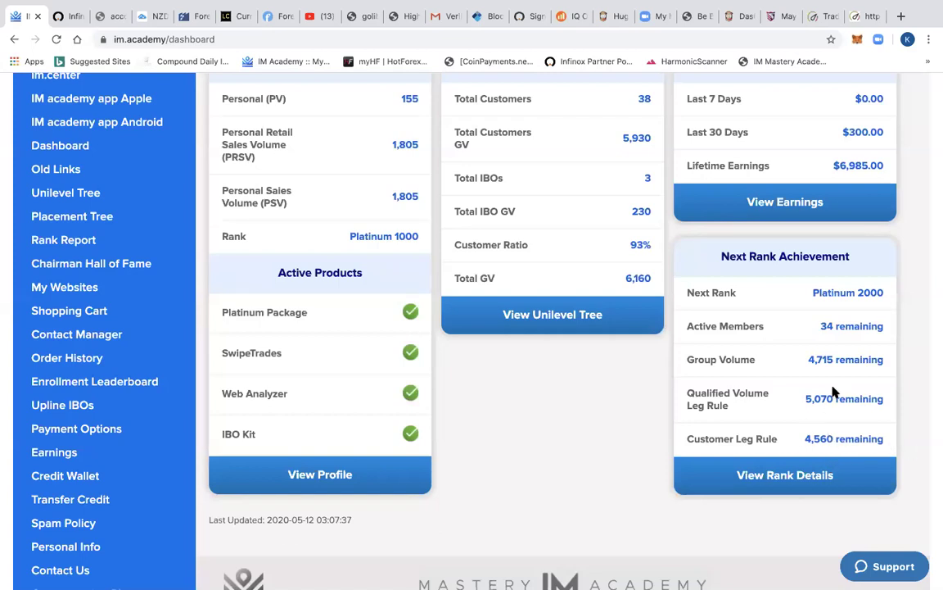
scroll(834, 393, "up", 1)
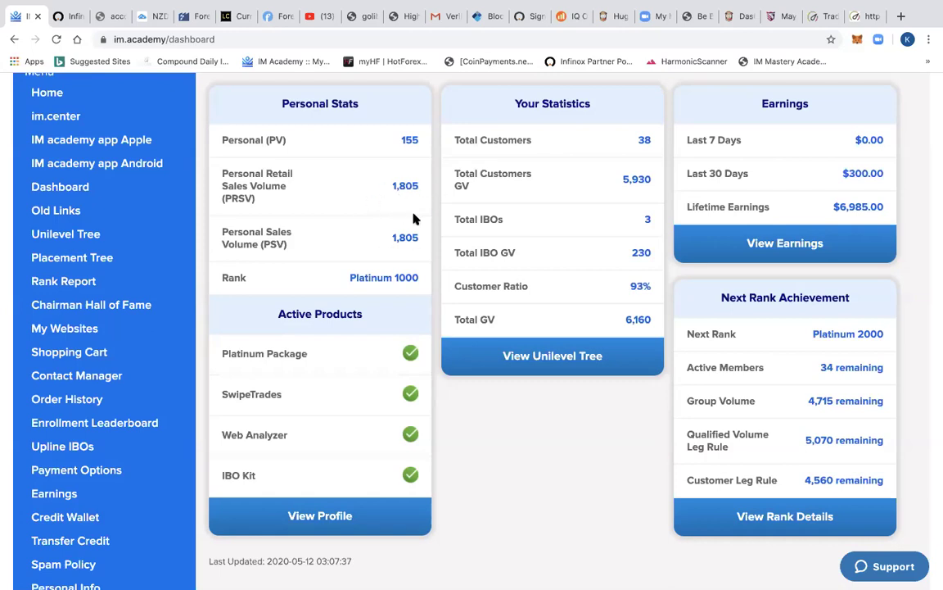
scroll(821, 467, "down", 2)
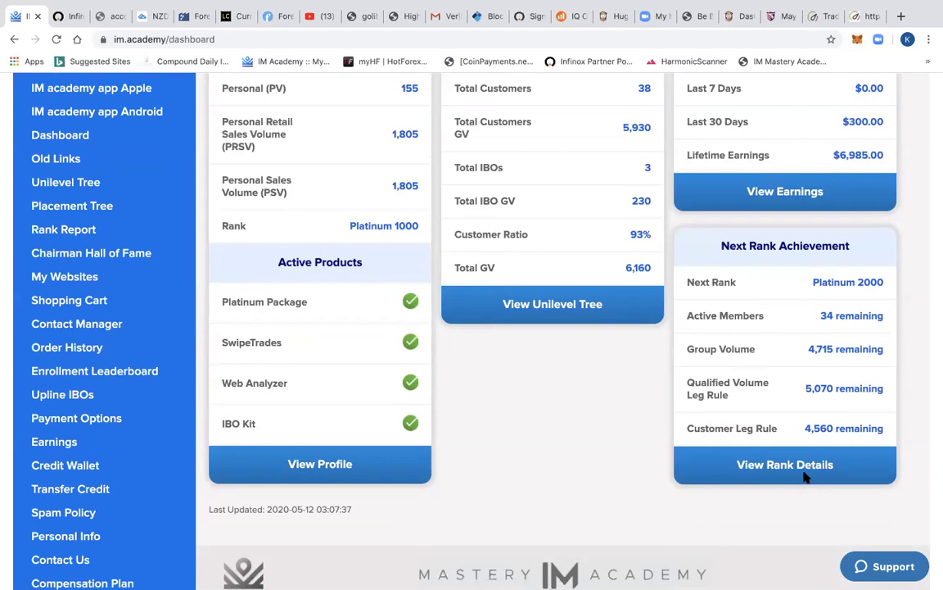
- Open the rank details to see Platinum 1000 status, Platinum 2000 requirements and the Express Calculator
left_click(792, 468)
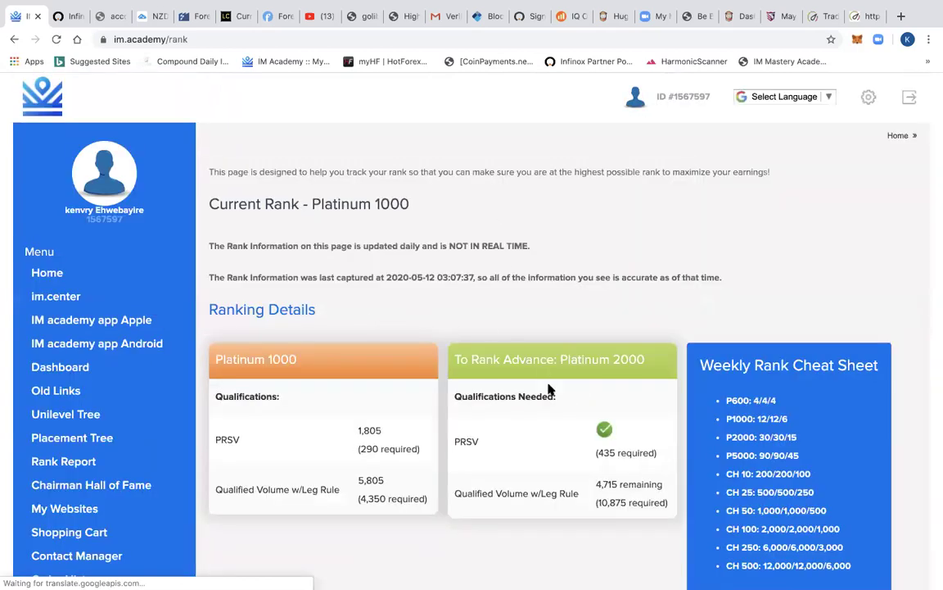
scroll(550, 390, "down", 5)
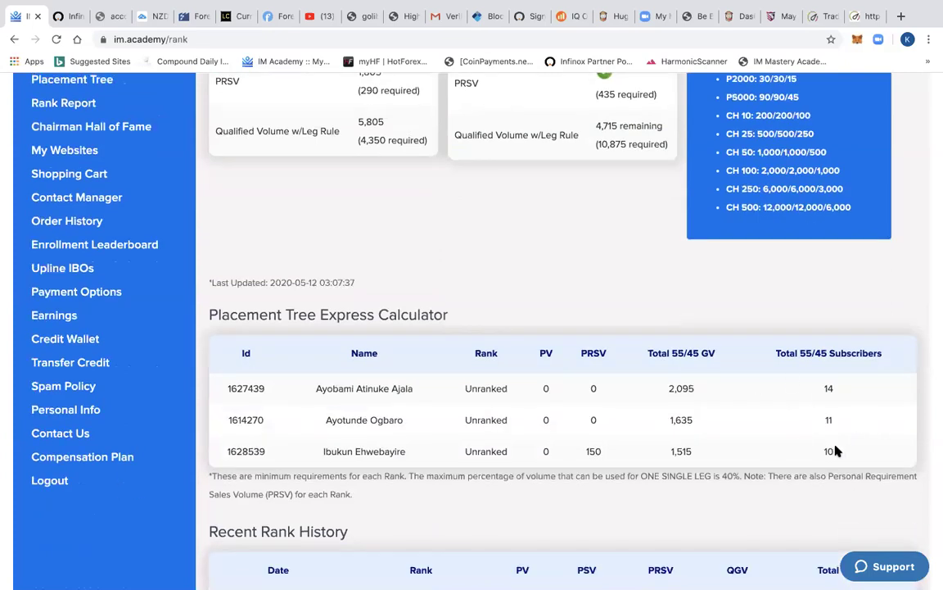
scroll(620, 496, "down", 1)
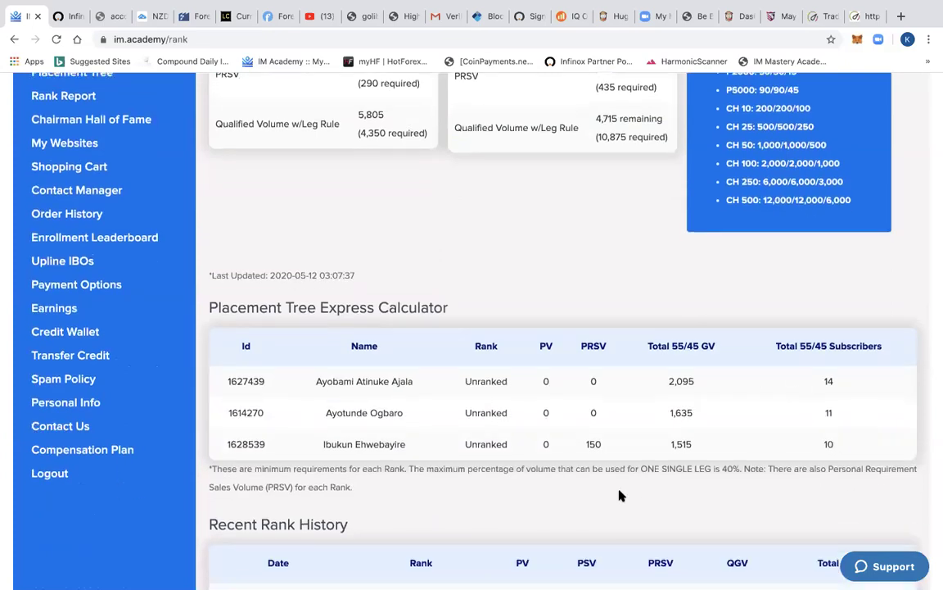
scroll(620, 496, "down", 3)
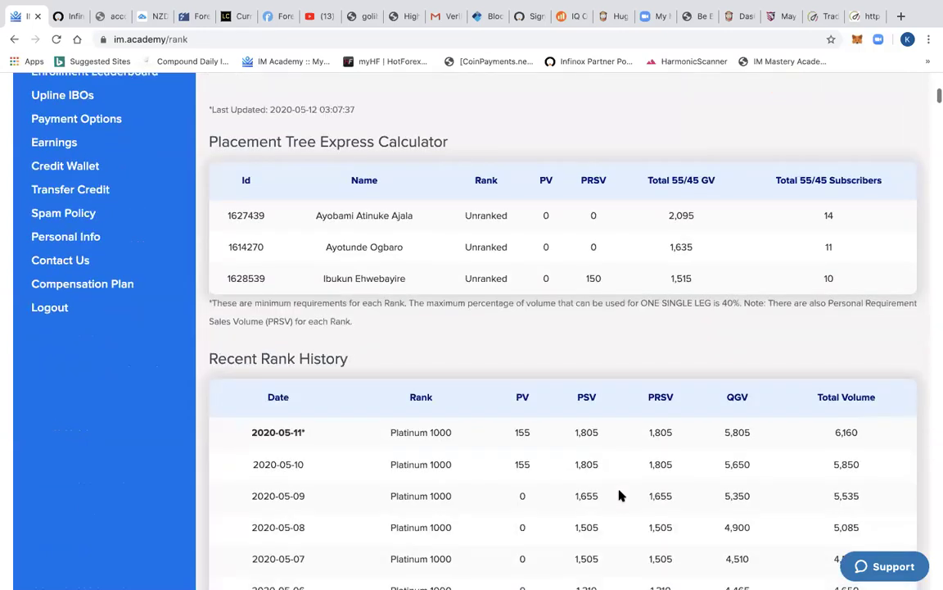
scroll(327, 248, "down", 3)
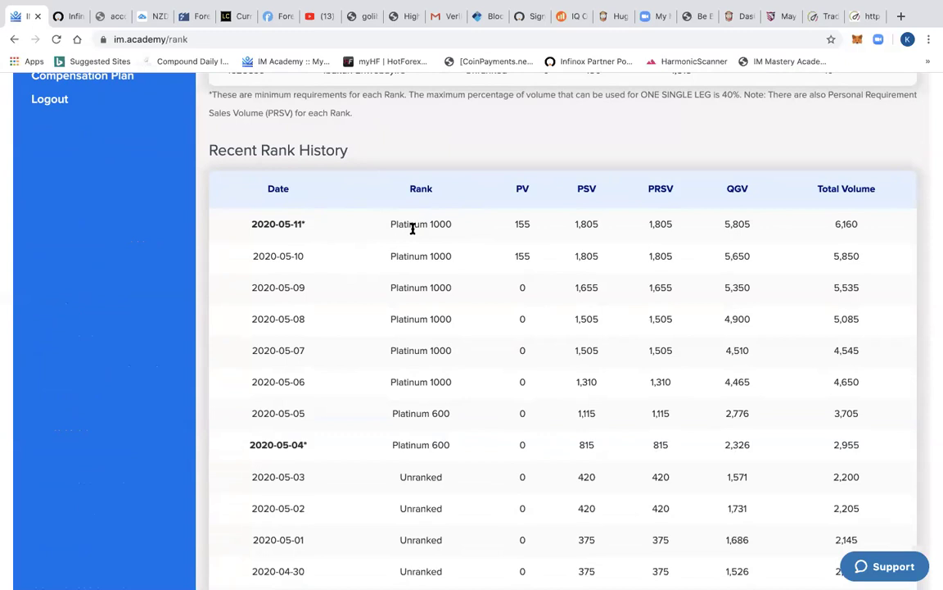
scroll(464, 459, "down", 2)
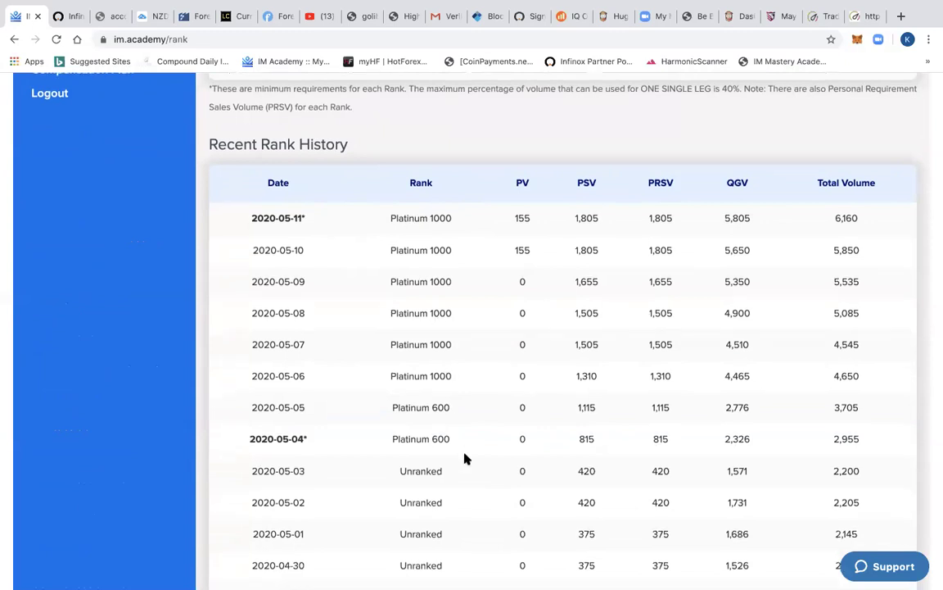
scroll(444, 414, "down", 2)
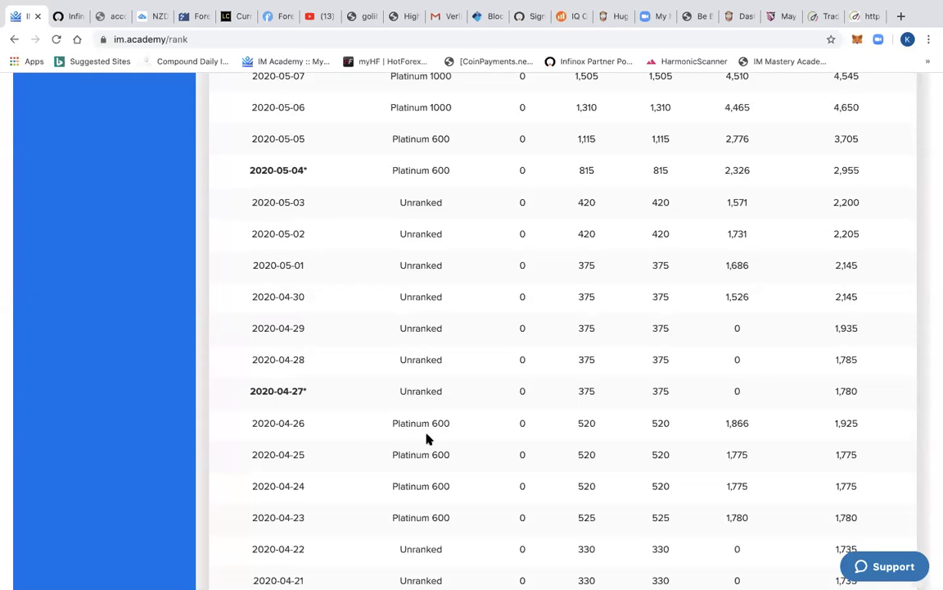
scroll(427, 440, "down", 2)
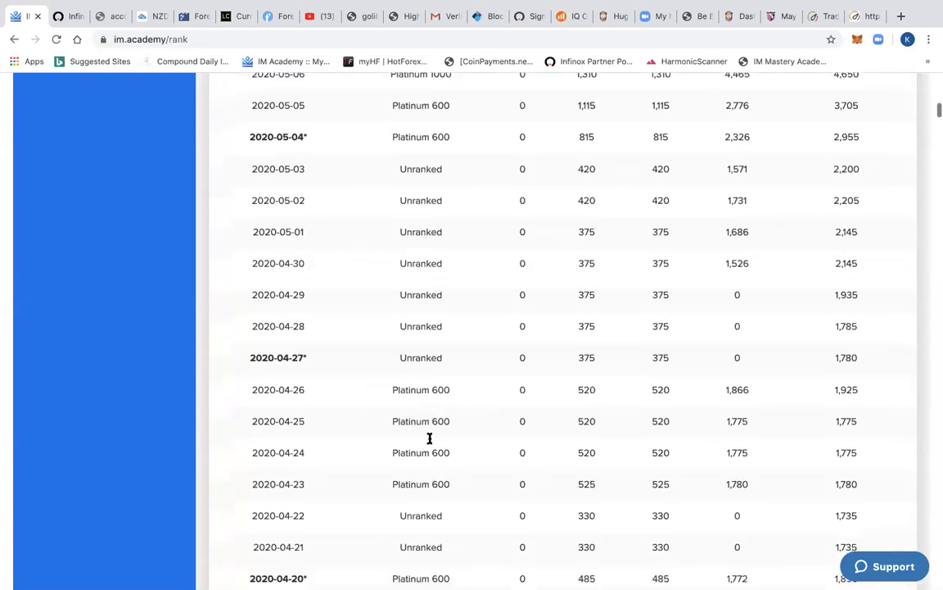
scroll(429, 442, "down", 1)
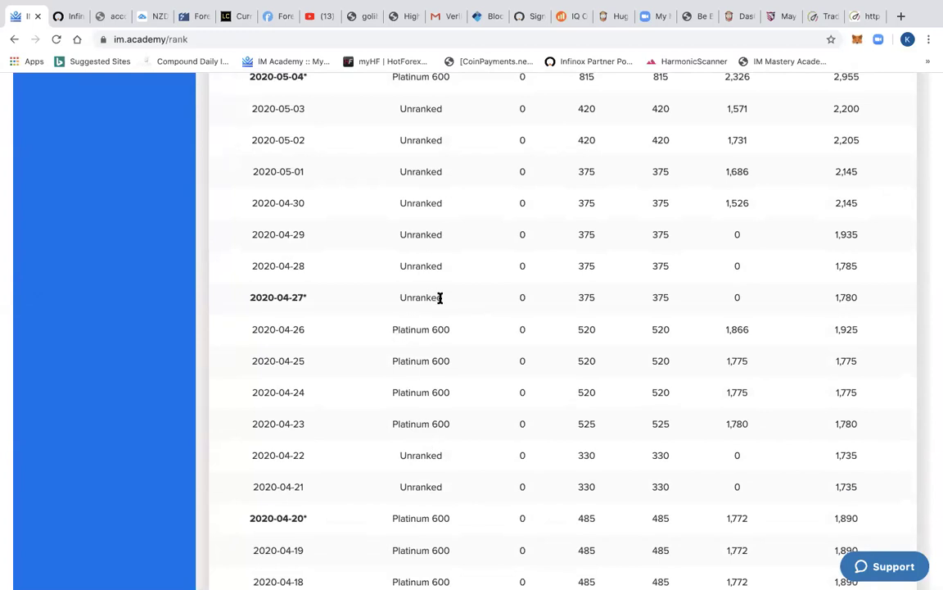
scroll(425, 199, "up", 10)
scroll(425, 199, "up", 3)
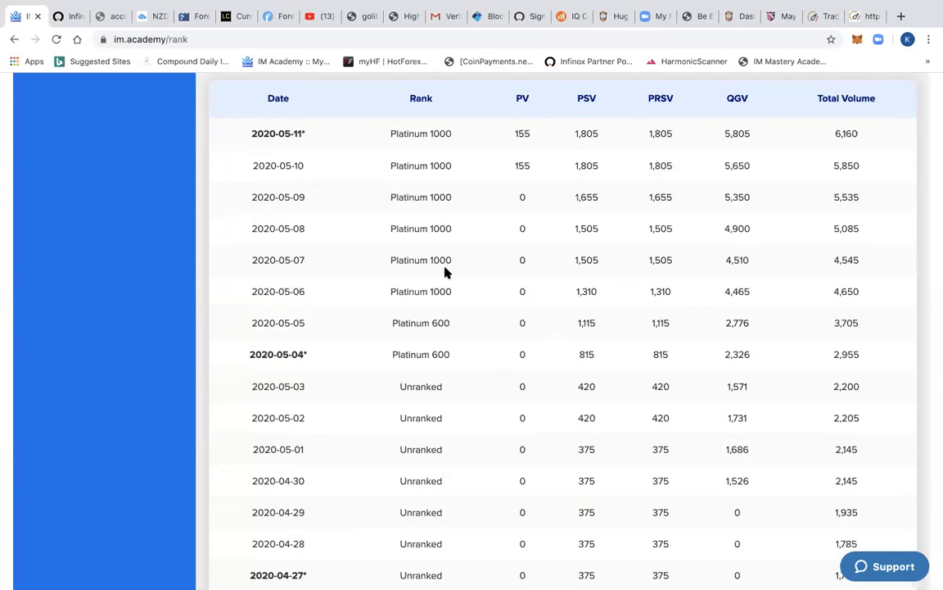
scroll(450, 364, "down", 2)
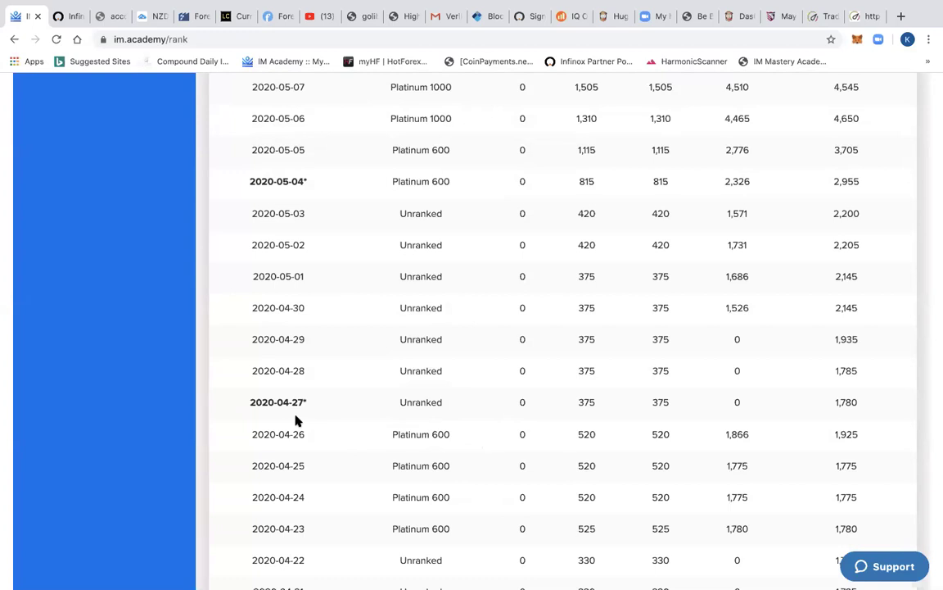
scroll(371, 458, "down", 1)
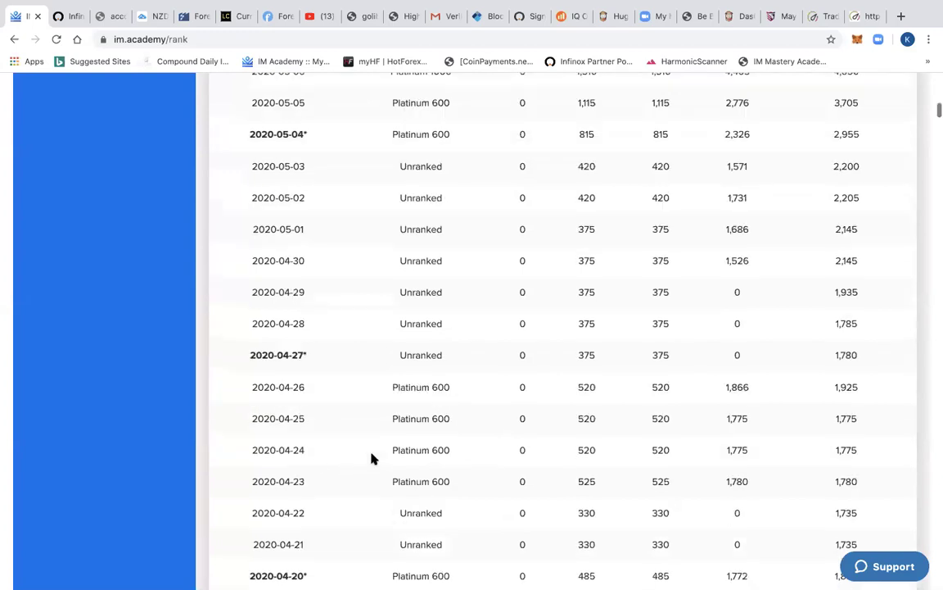
scroll(370, 459, "down", 4)
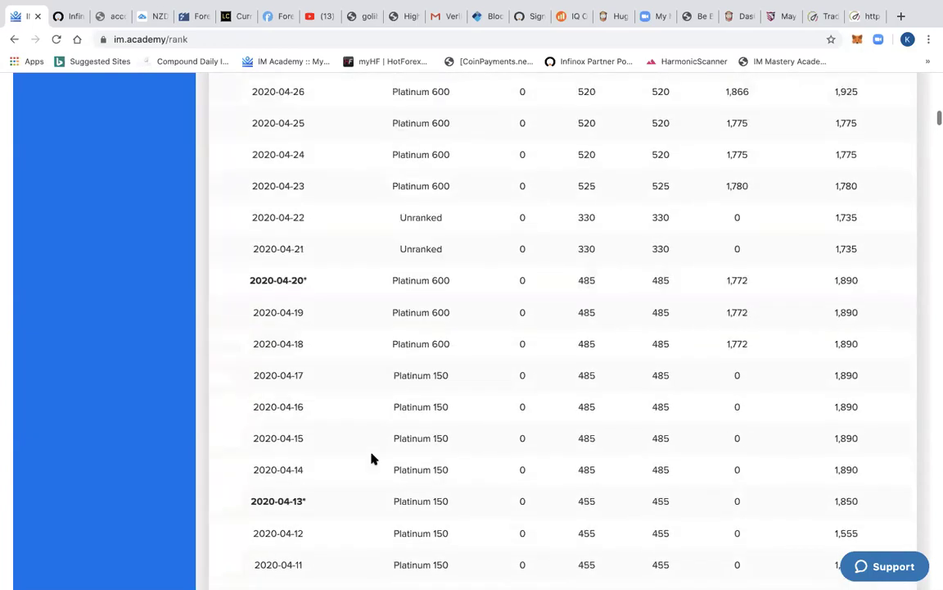
scroll(371, 459, "down", 1)
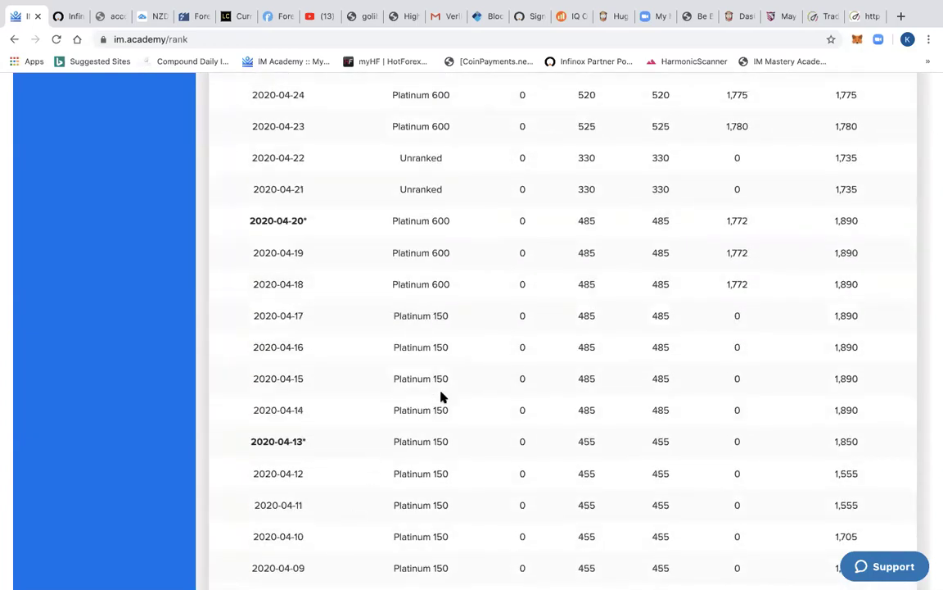
scroll(441, 397, "up", 8)
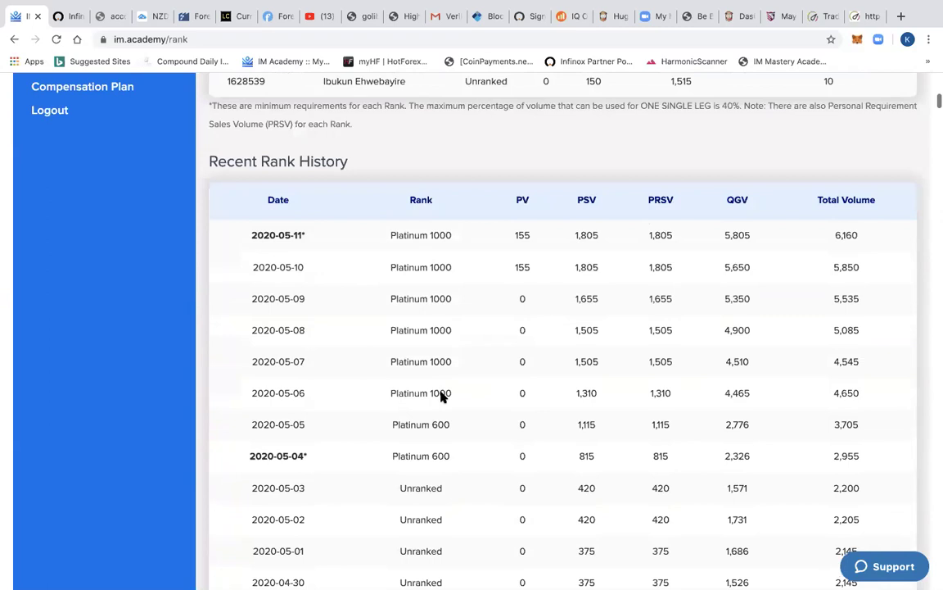
scroll(441, 397, "up", 1)
scroll(446, 393, "up", 2)
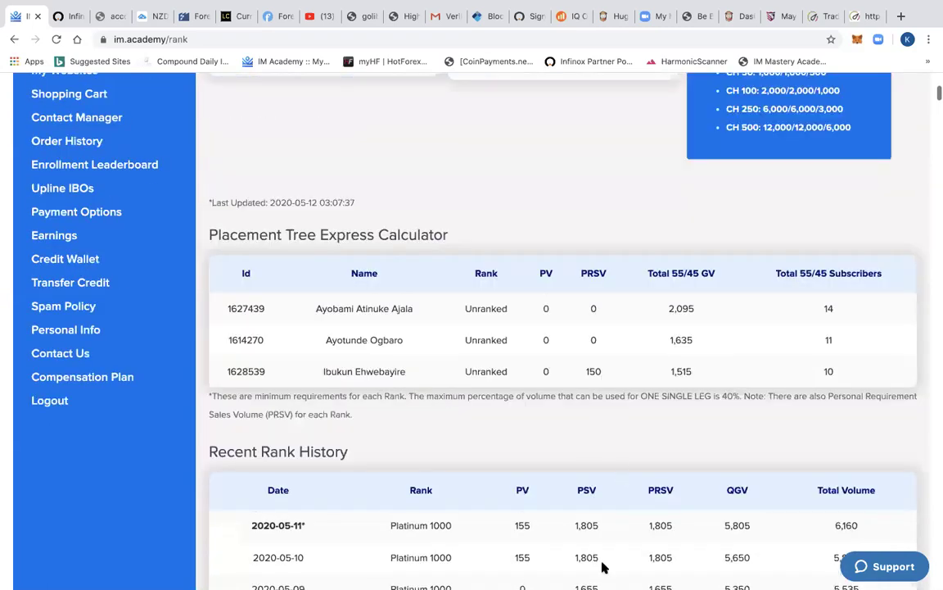
scroll(499, 476, "up", 2)
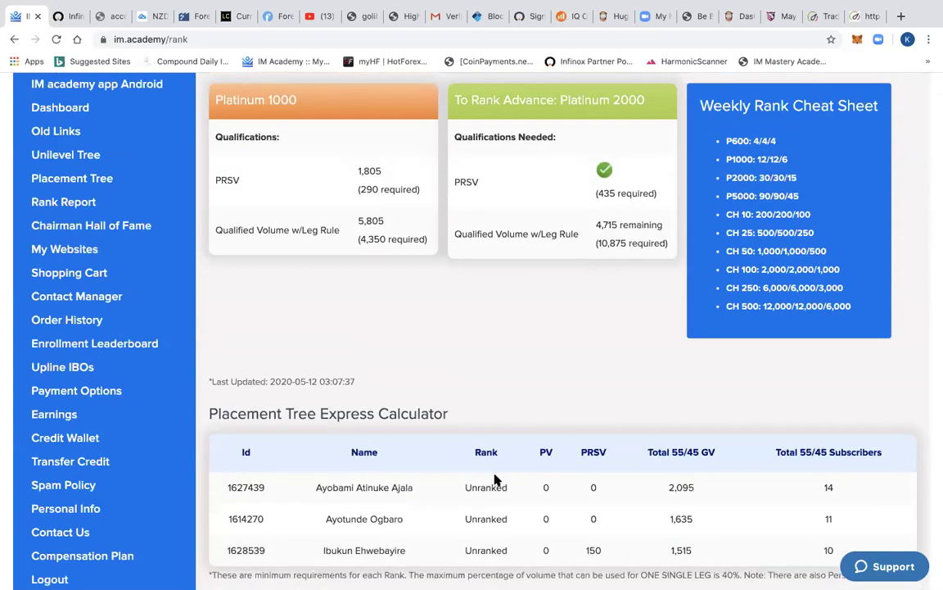